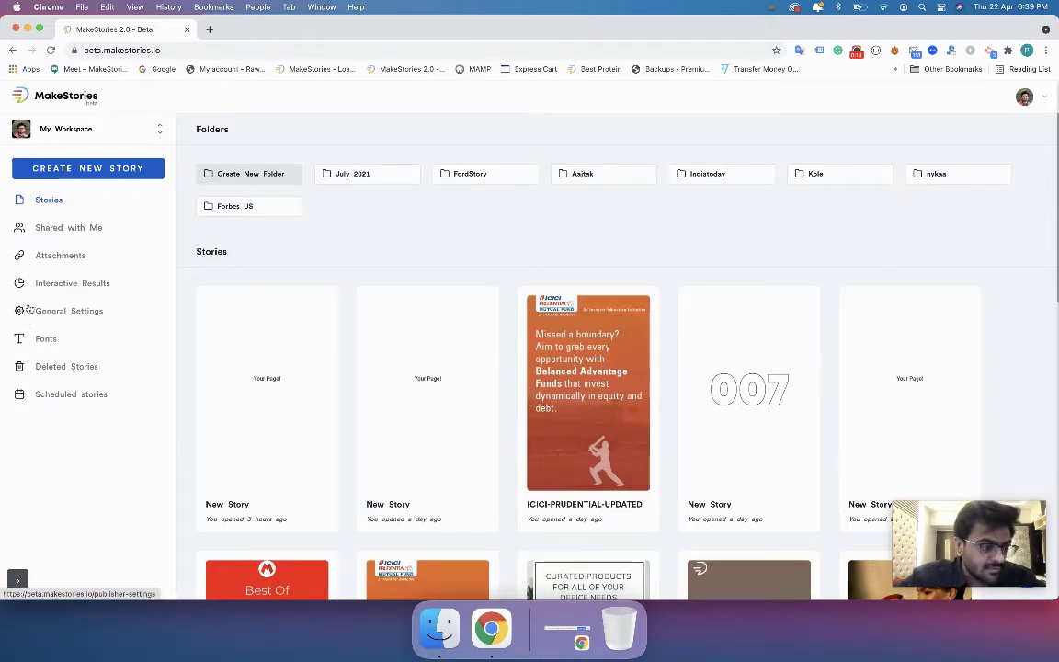
# Open My Workspace's General Settings and view Branding, Typography, Analytics, Social Media, Advertising Setup, then General SEO.
pyautogui.click(33, 310)
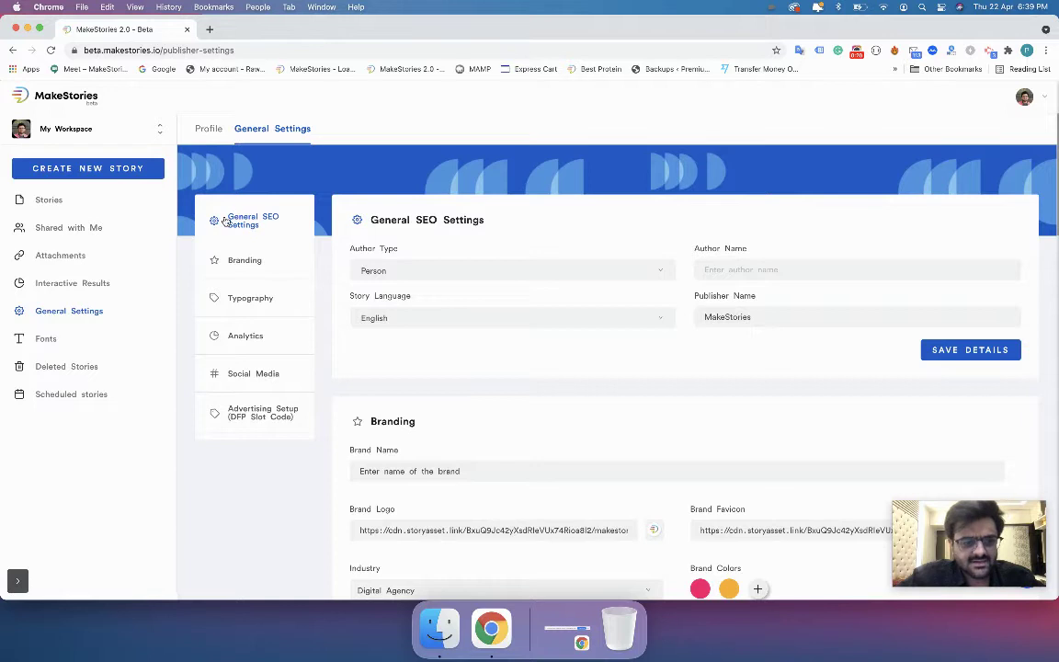
pyautogui.click(240, 263)
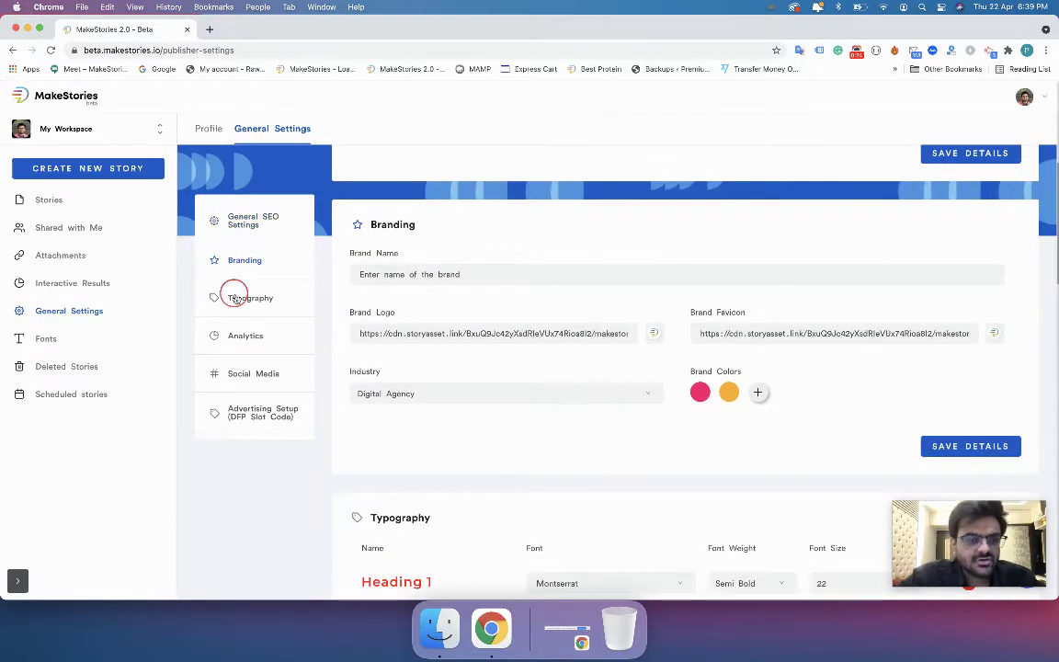
pyautogui.click(235, 297)
pyautogui.click(235, 335)
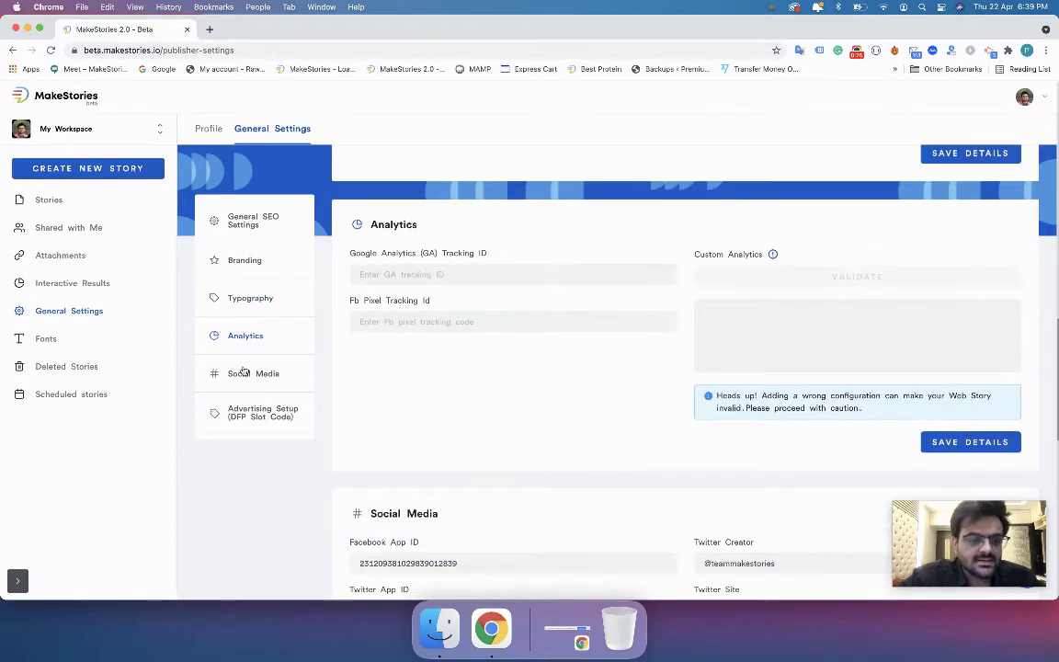
pyautogui.click(243, 373)
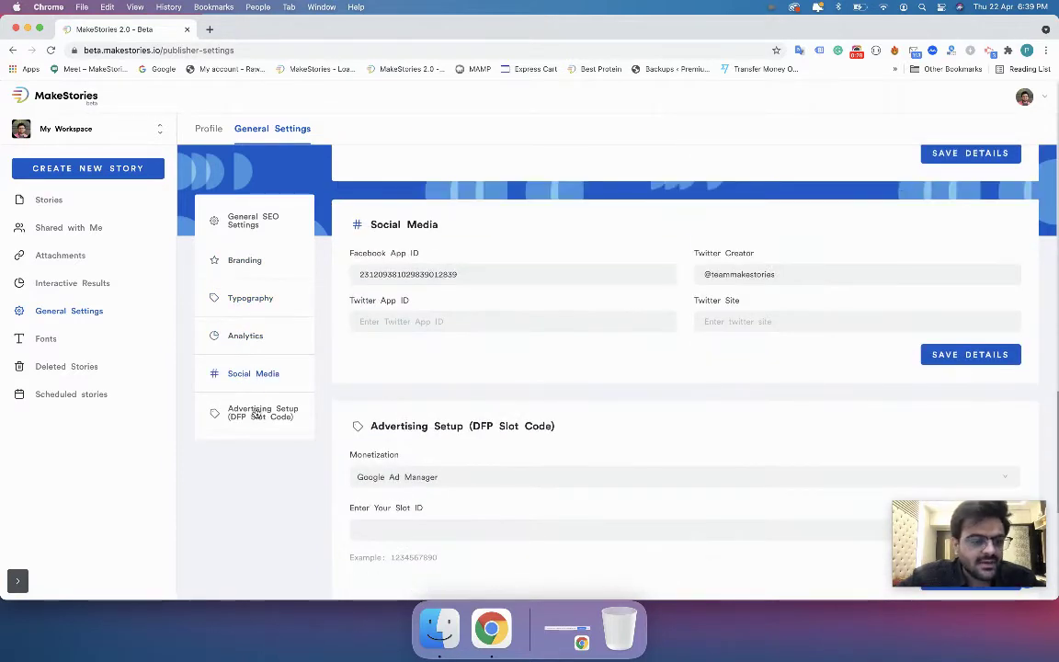
pyautogui.click(254, 413)
pyautogui.click(246, 221)
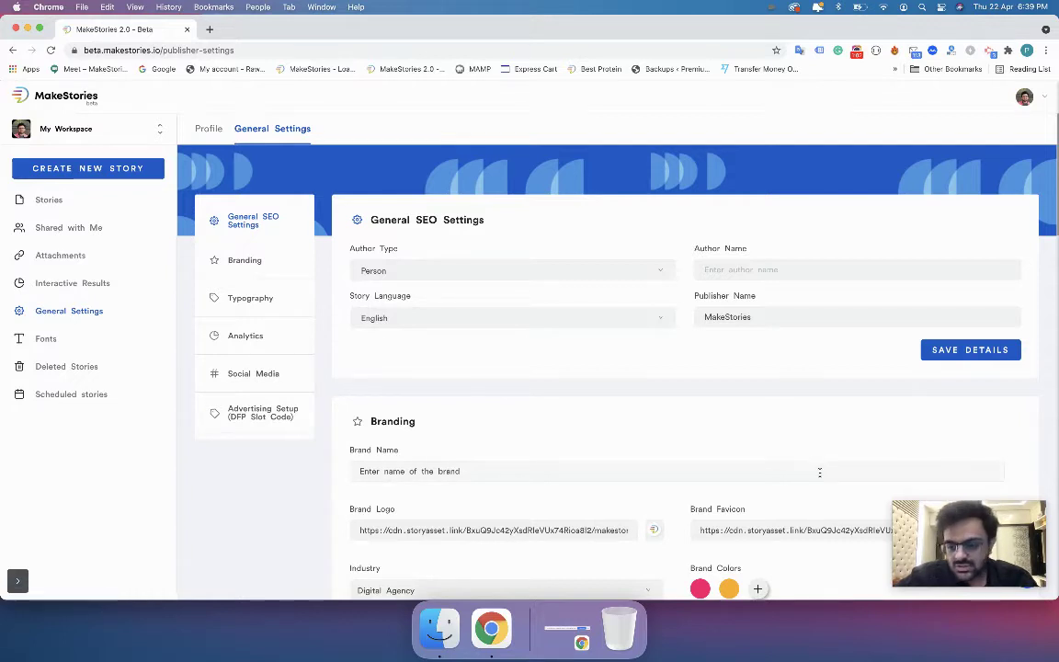
pyautogui.click(963, 576)
pyautogui.click(964, 577)
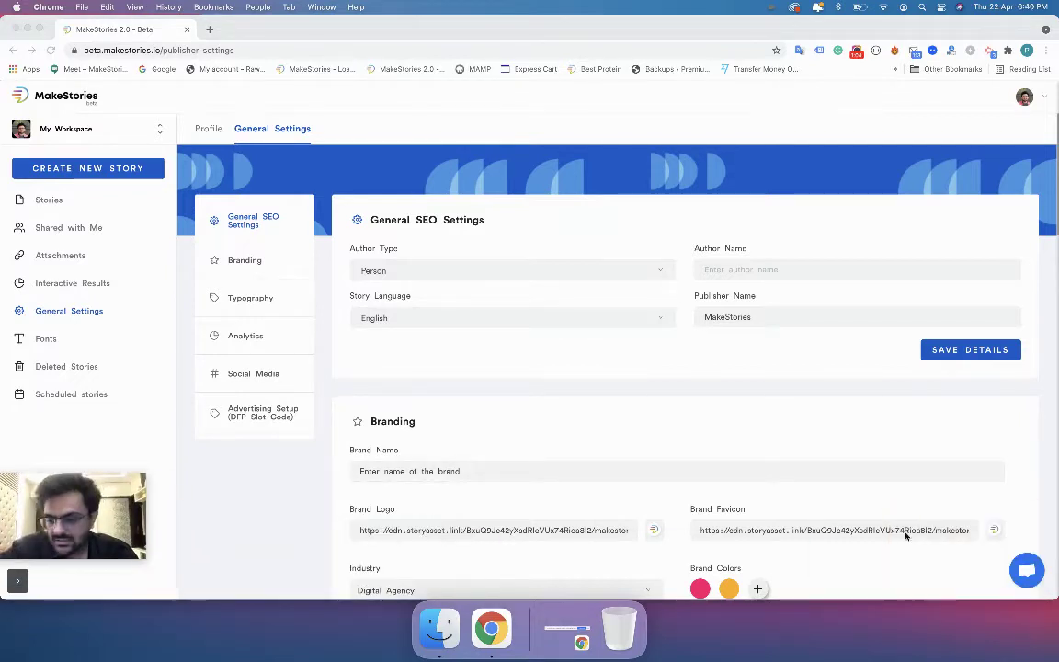
pyautogui.click(1030, 571)
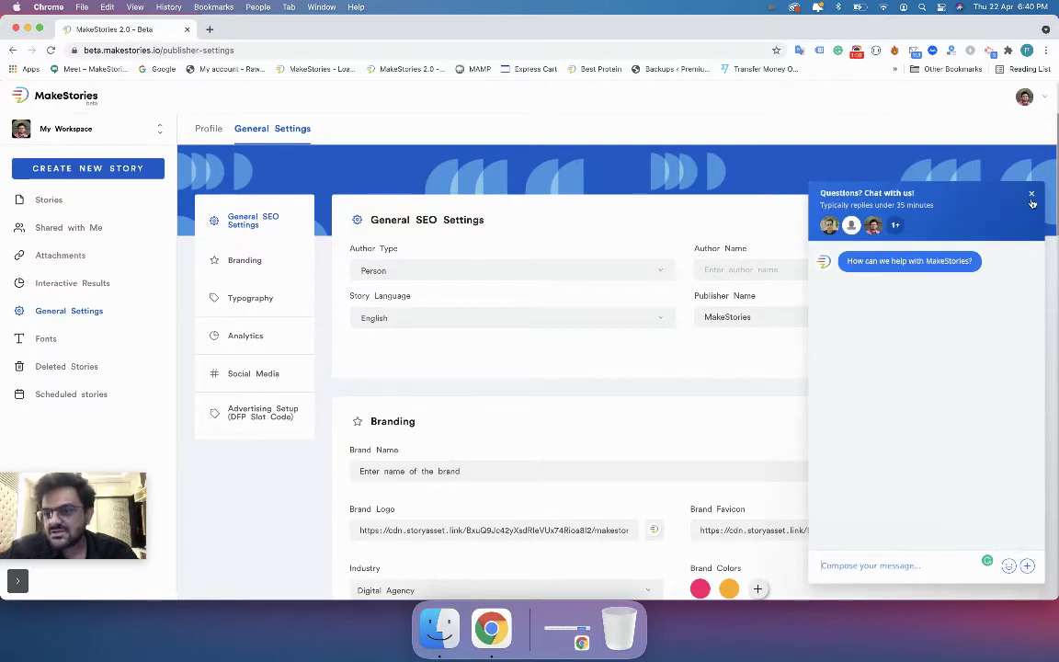
pyautogui.click(1032, 195)
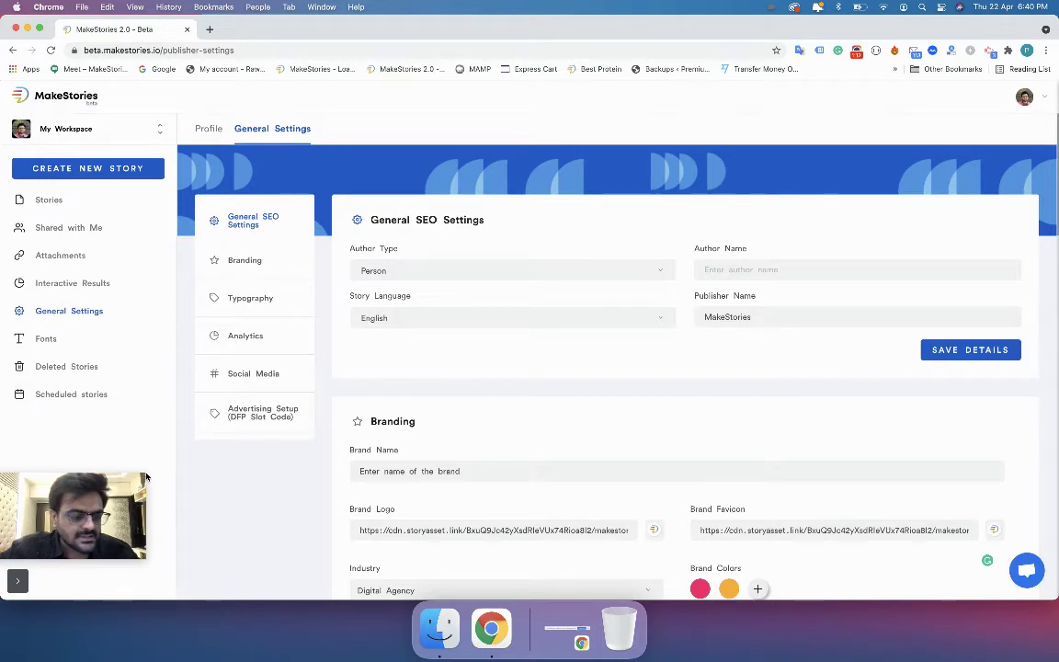
pyautogui.moveTo(92, 515); pyautogui.dragTo(166, 552)
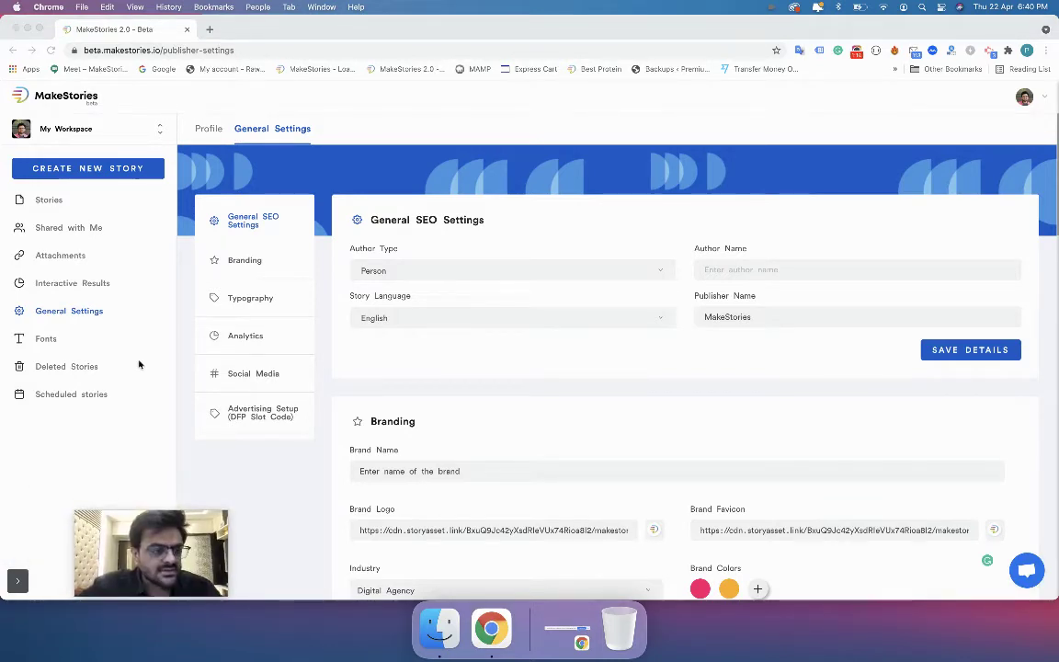
pyautogui.click(139, 365)
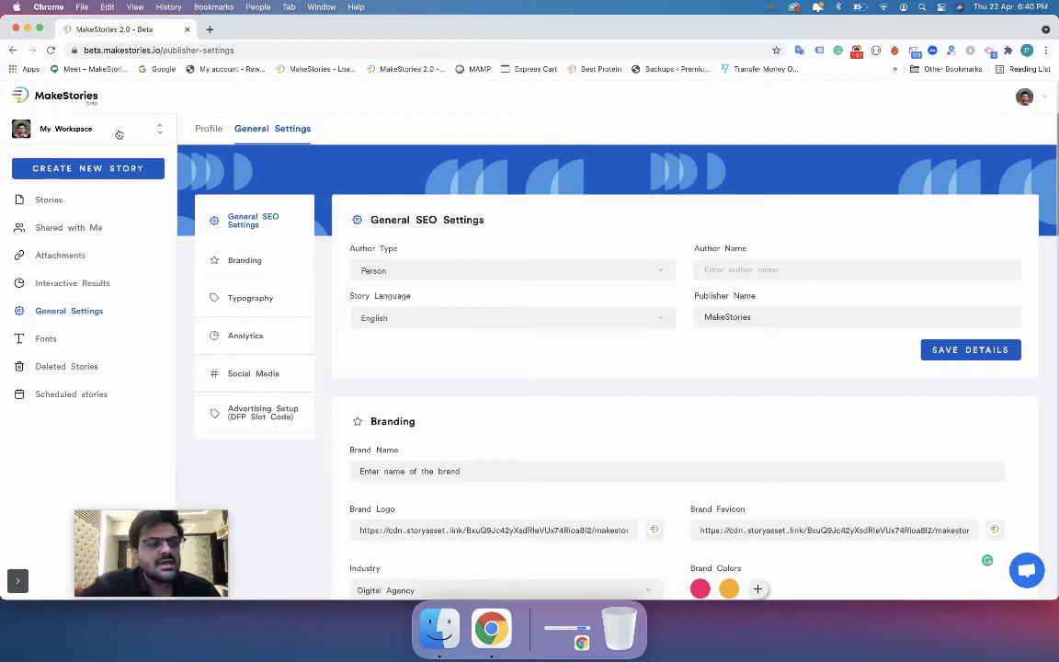
# Switch to the MakeStories workspace and scroll through its General Settings.
pyautogui.click(118, 132)
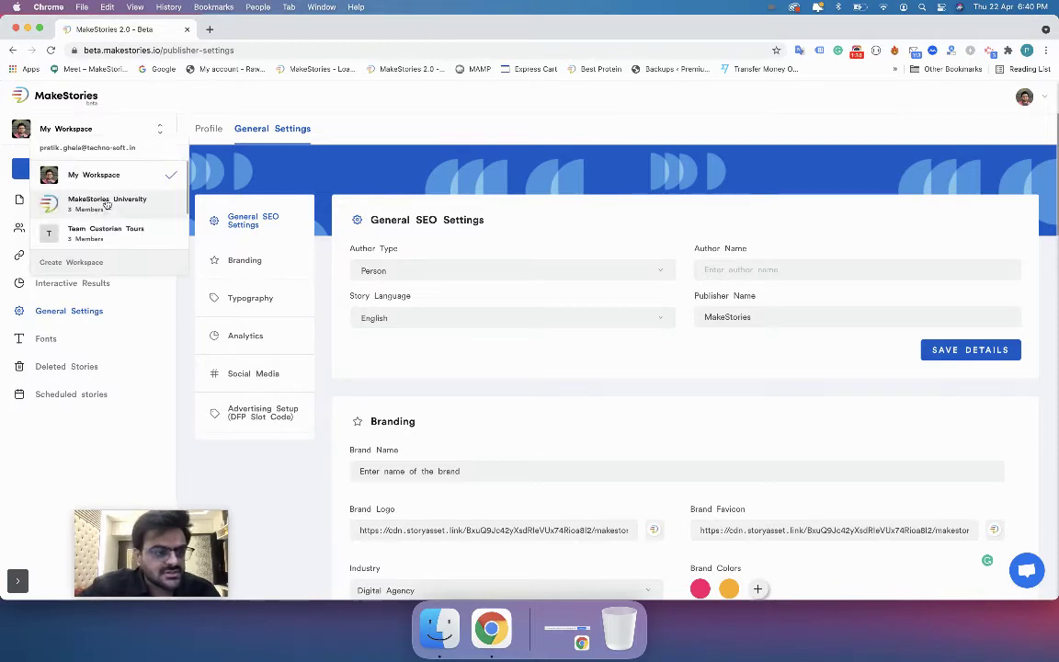
pyautogui.scroll(-2, 101, 219)
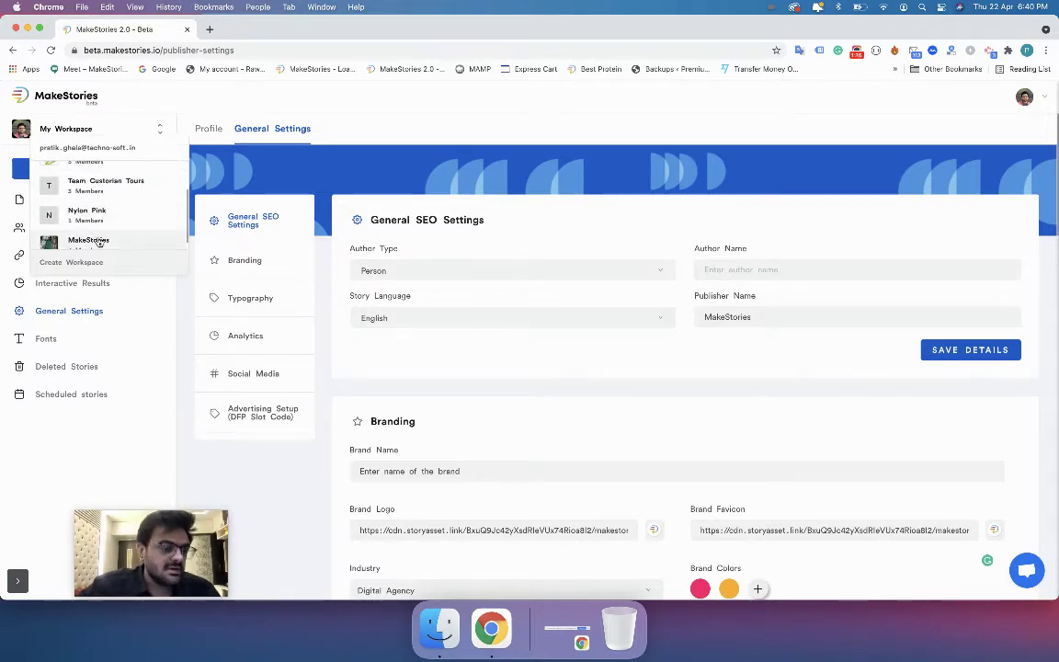
pyautogui.click(98, 239)
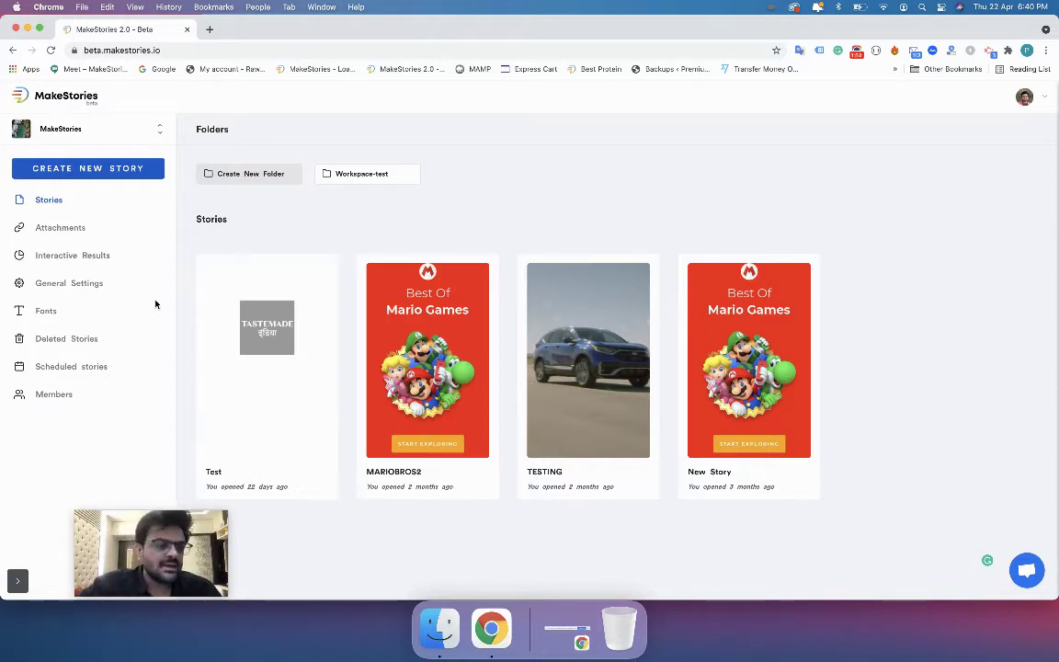
pyautogui.click(73, 285)
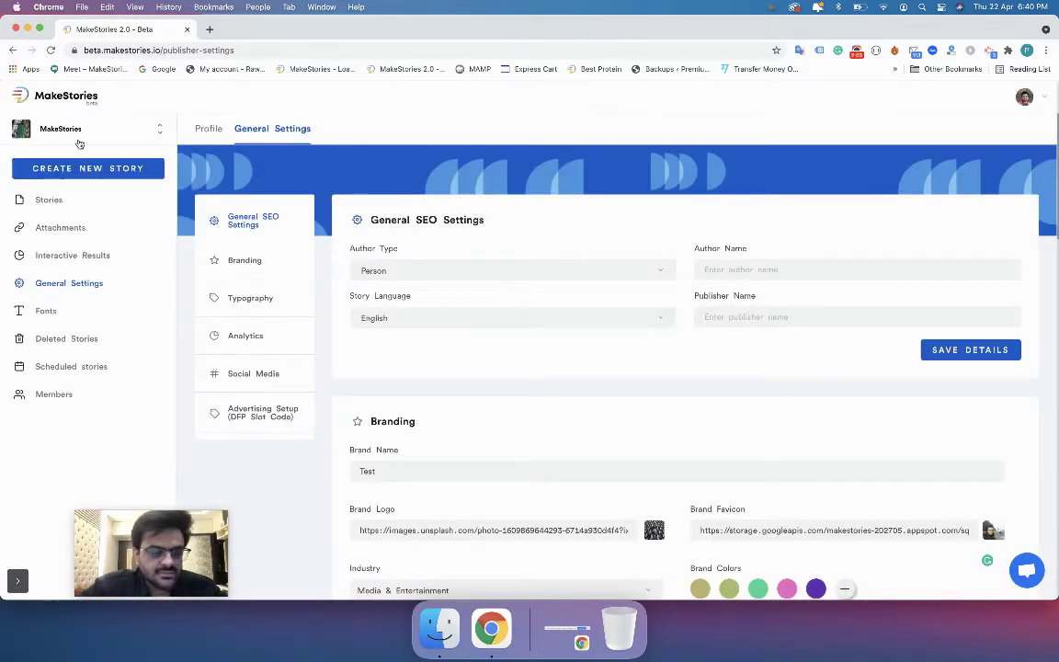
pyautogui.scroll(-10, 495, 464)
pyautogui.scroll(5, 496, 468)
pyautogui.scroll(8, 495, 468)
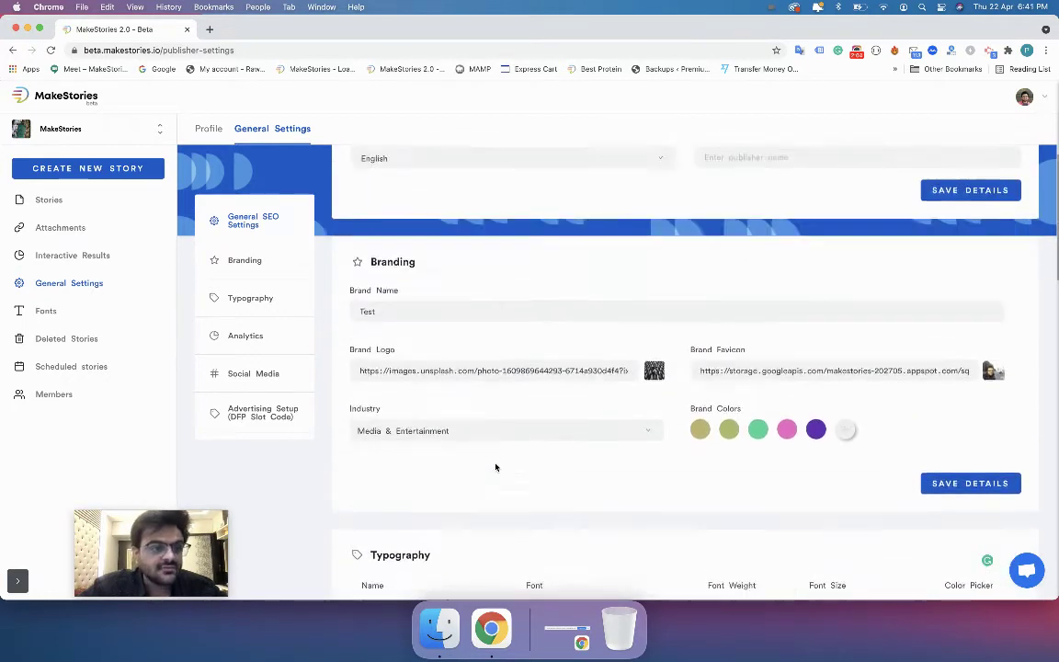
# Return to My Workspace's General Settings, then switch to the MakeStories University workspace.
pyautogui.click(159, 128)
pyautogui.scroll(3, 126, 167)
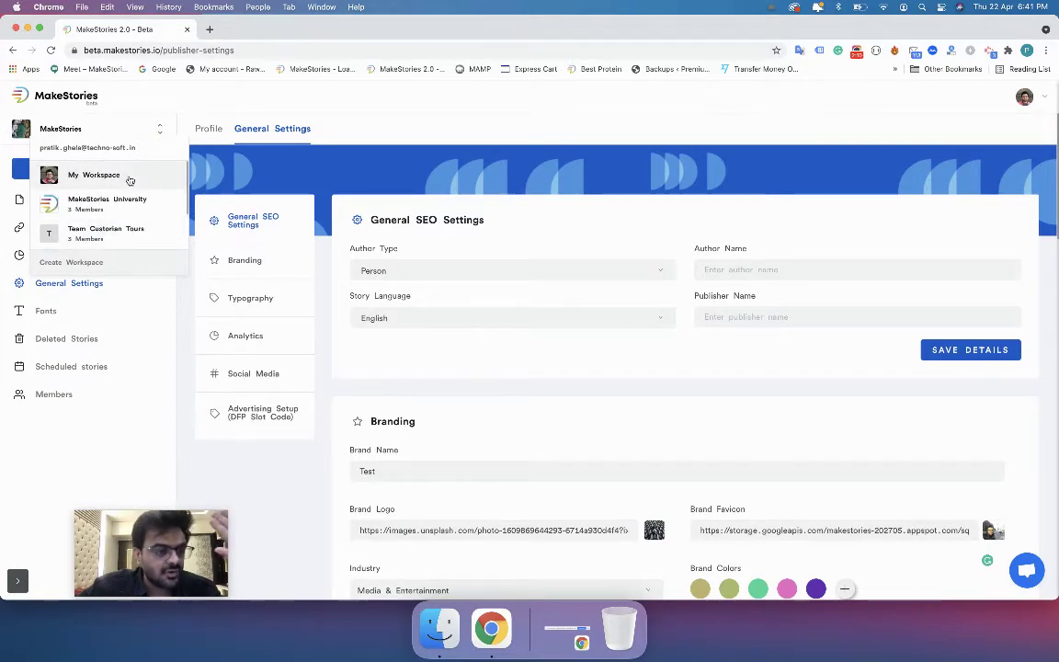
pyautogui.click(94, 176)
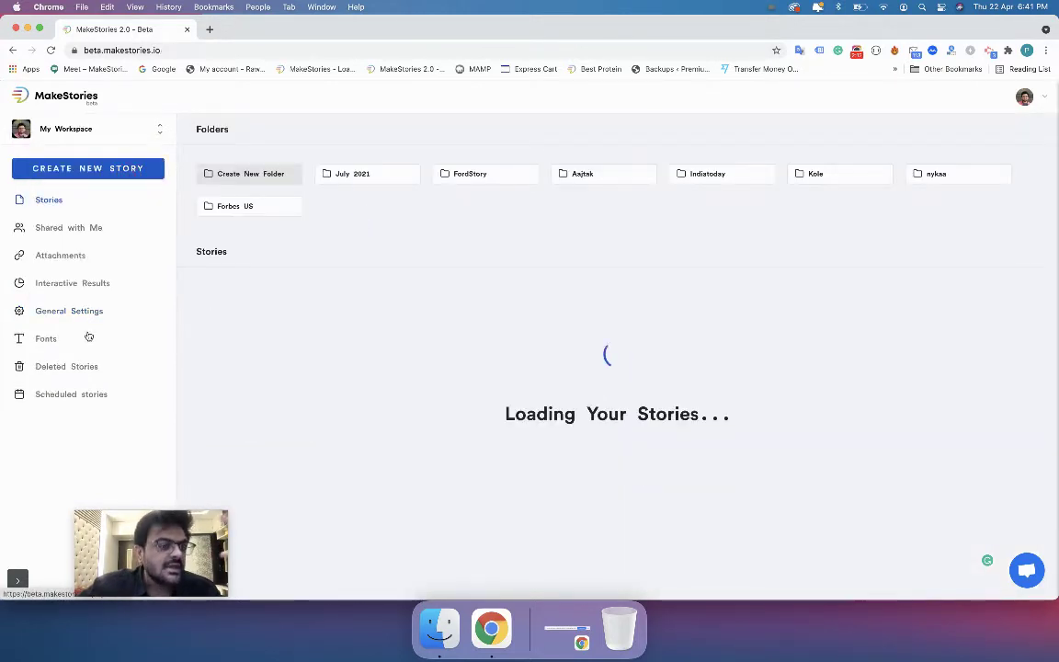
pyautogui.click(69, 310)
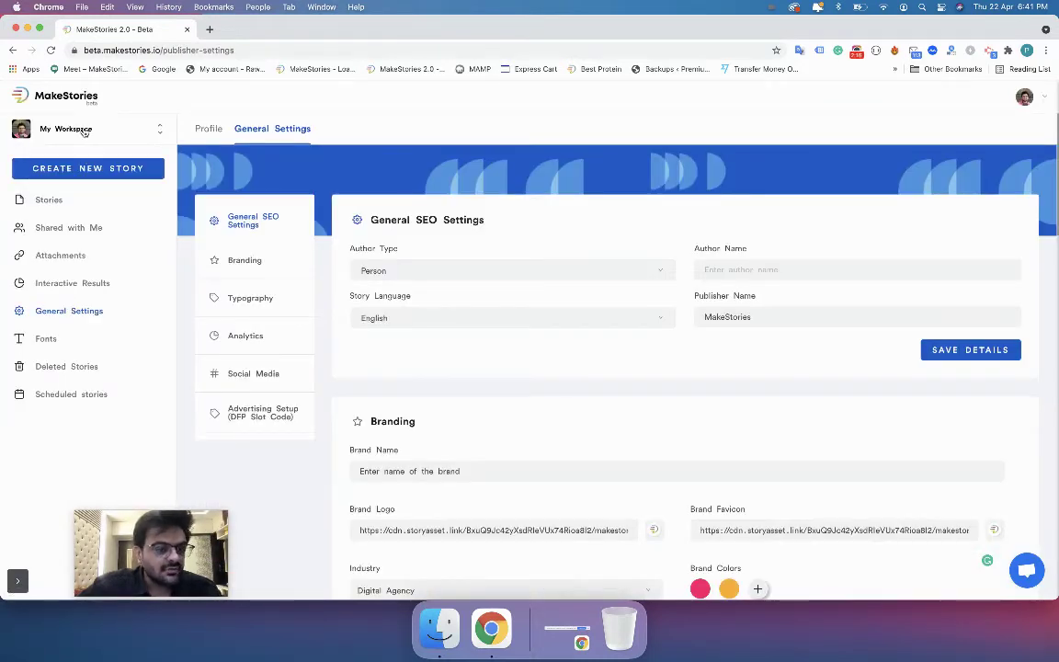
pyautogui.scroll(-10, 386, 419)
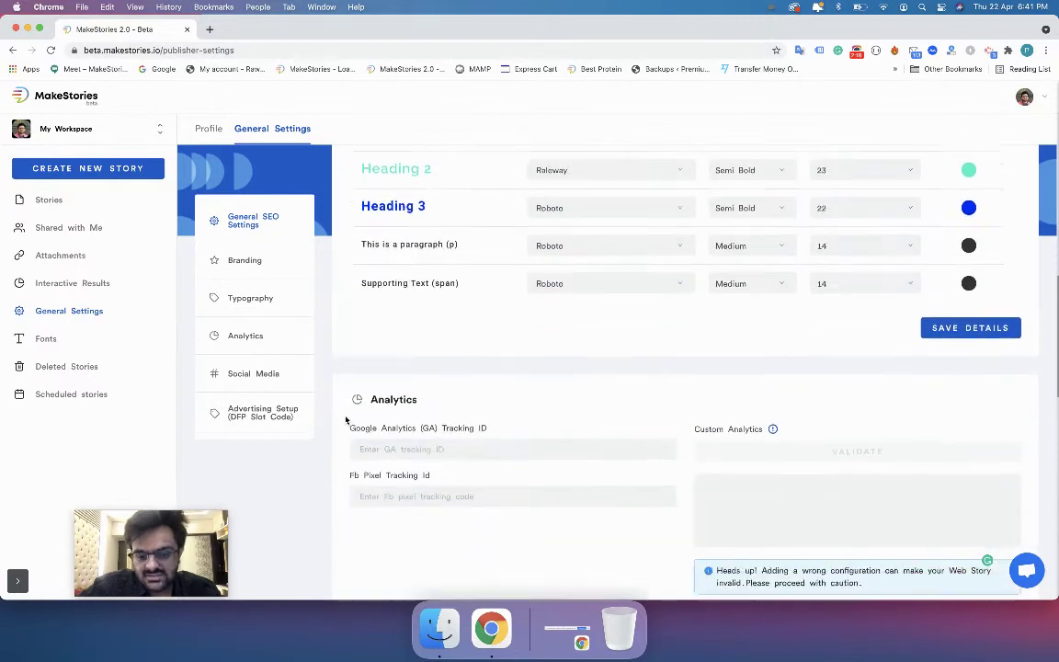
pyautogui.click(115, 129)
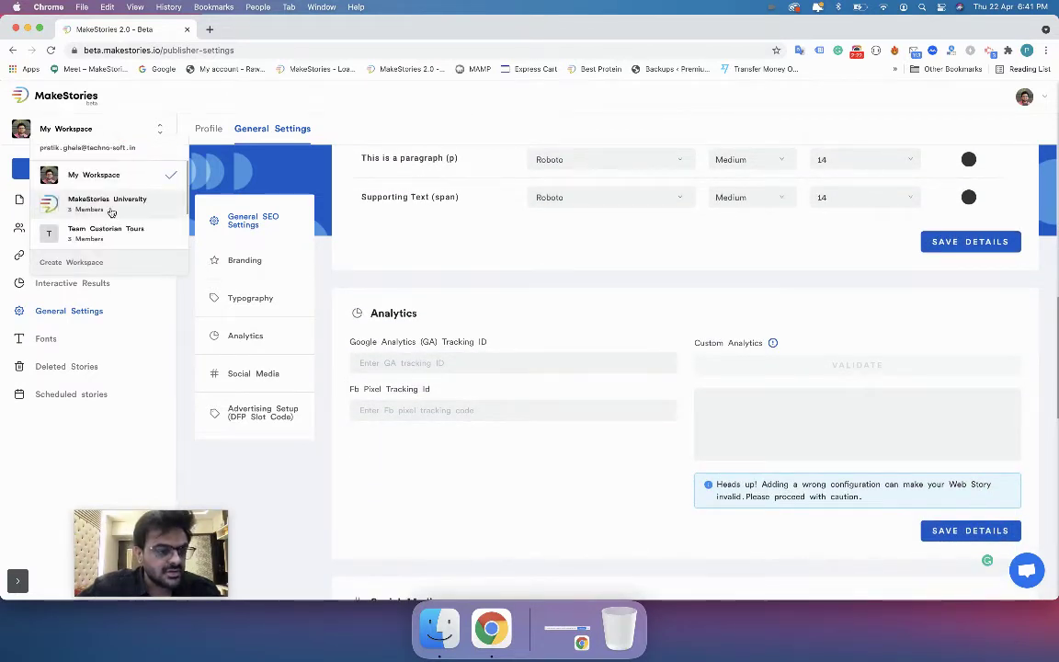
pyautogui.click(108, 203)
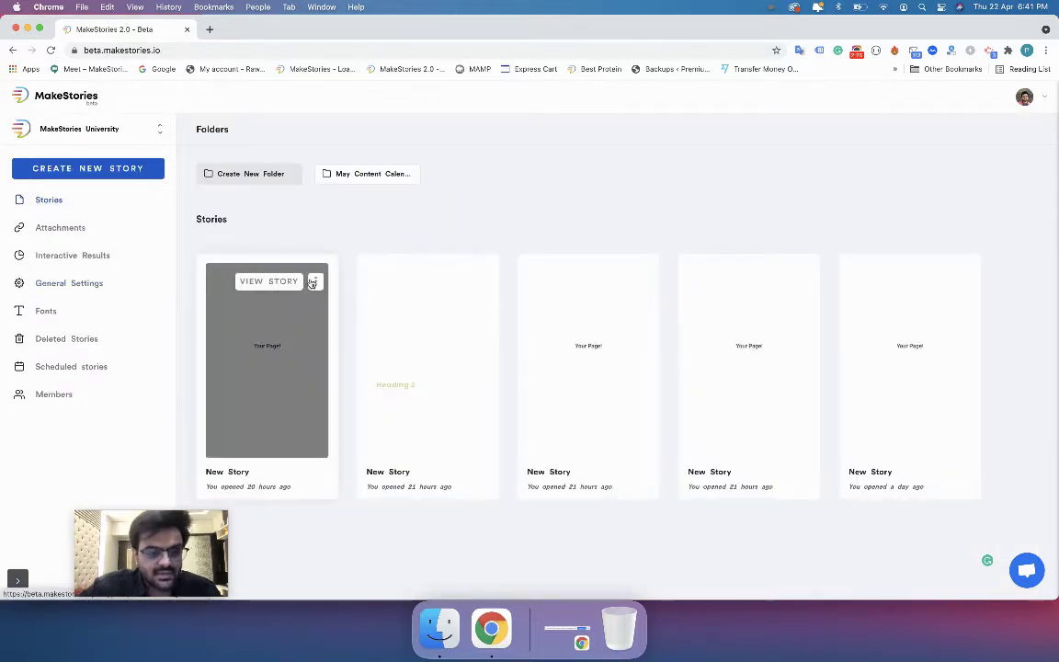
# Delete four New Story stories from the MakeStories University dashboard, confirming each deletion.
pyautogui.click(315, 281)
pyautogui.click(293, 313)
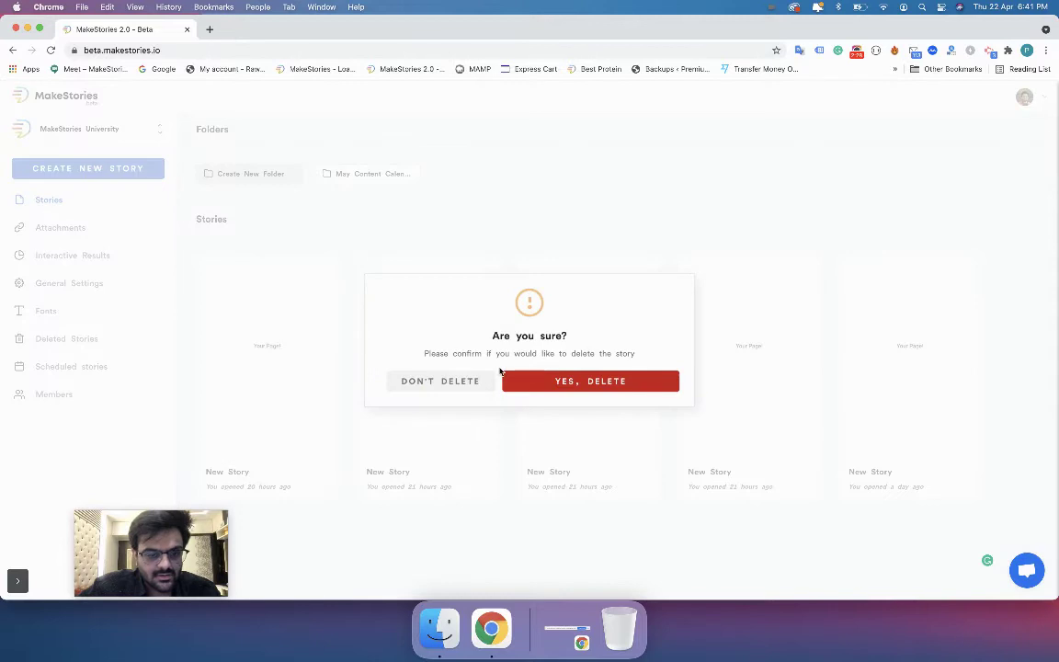
pyautogui.click(563, 377)
pyautogui.click(315, 281)
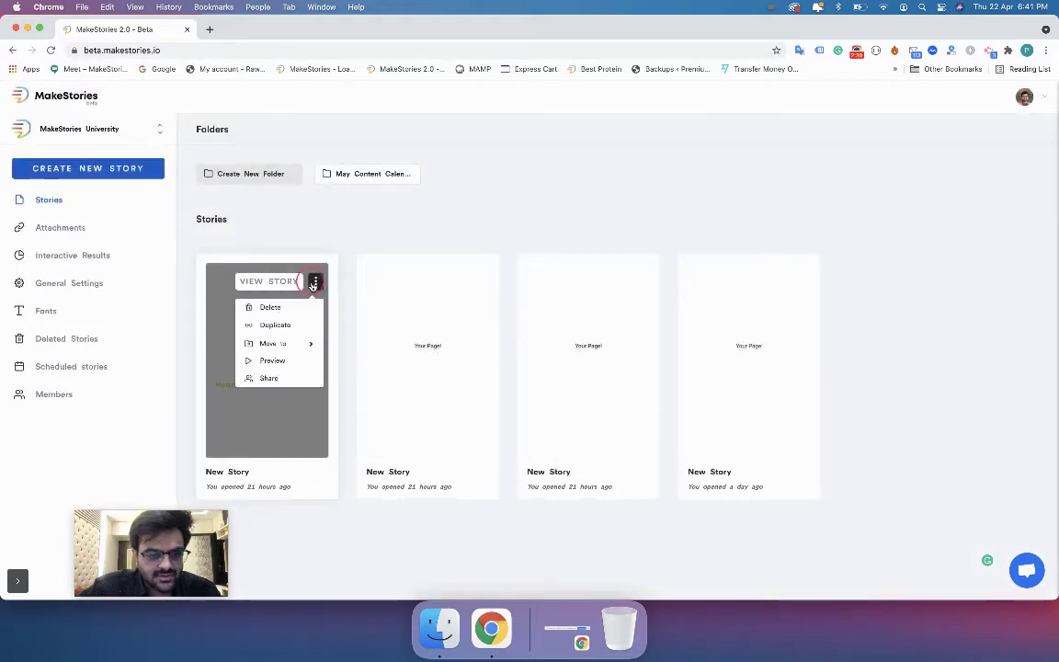
pyautogui.click(300, 306)
pyautogui.click(533, 382)
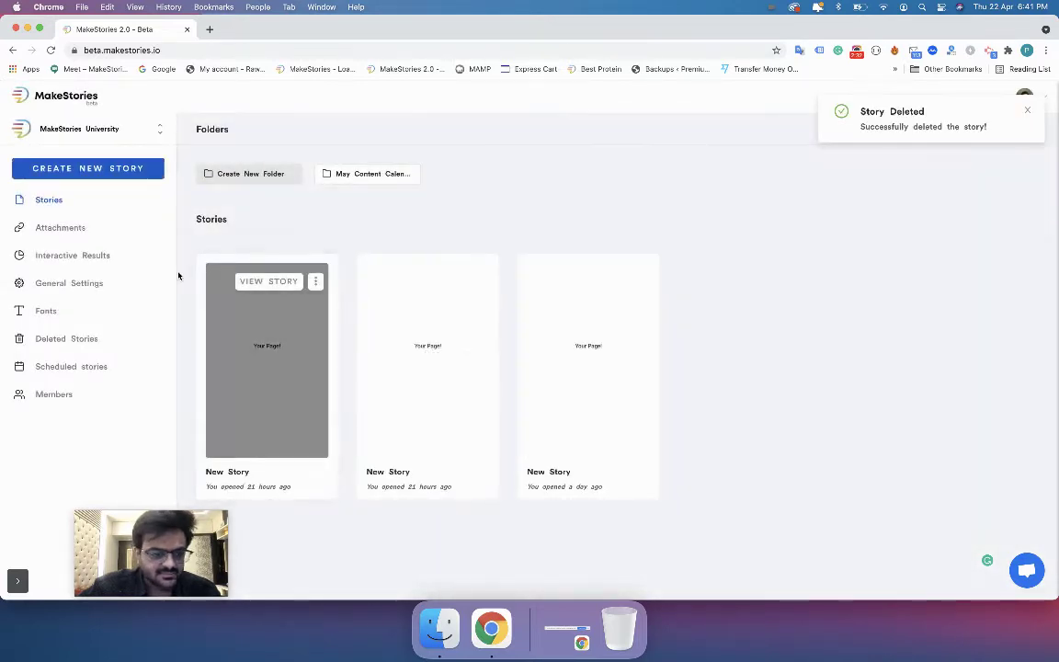
pyautogui.click(314, 281)
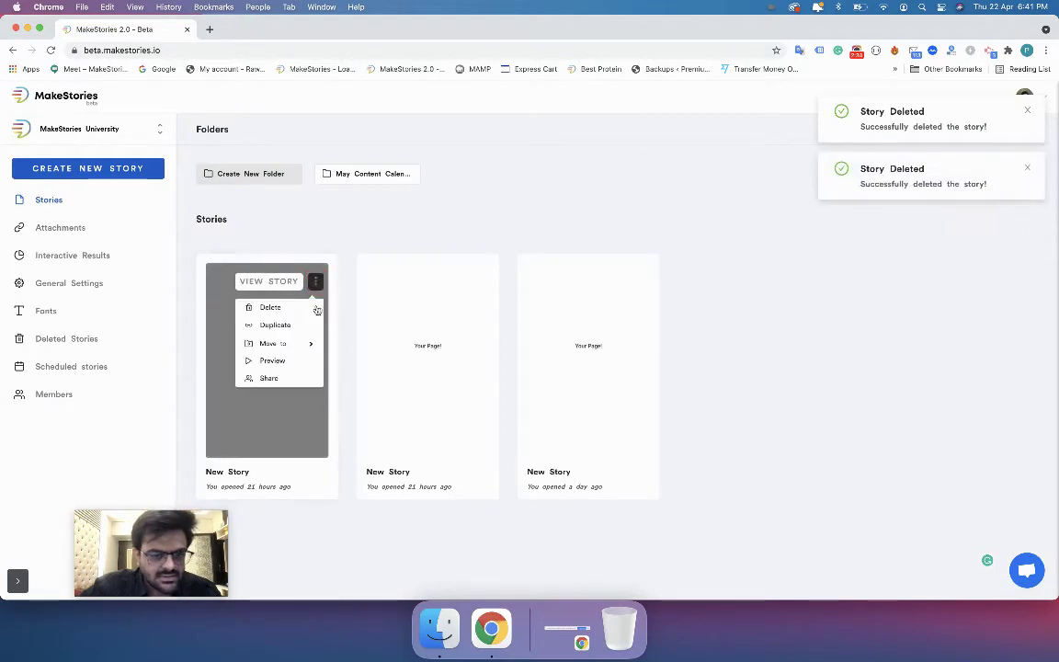
pyautogui.click(304, 306)
pyautogui.click(522, 389)
pyautogui.click(314, 281)
pyautogui.click(302, 307)
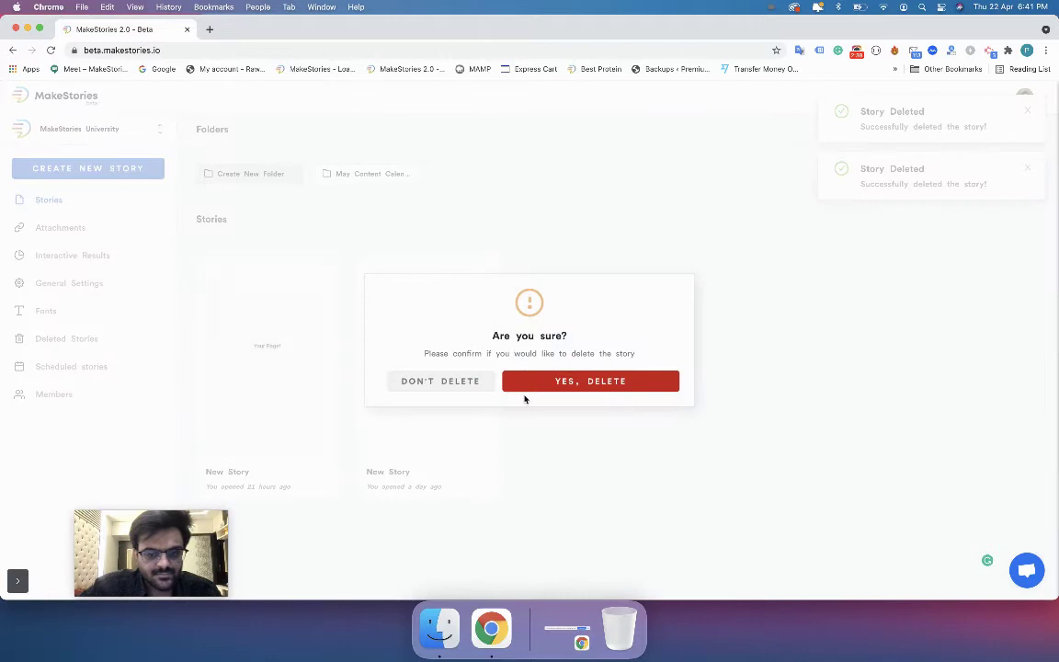
pyautogui.click(528, 392)
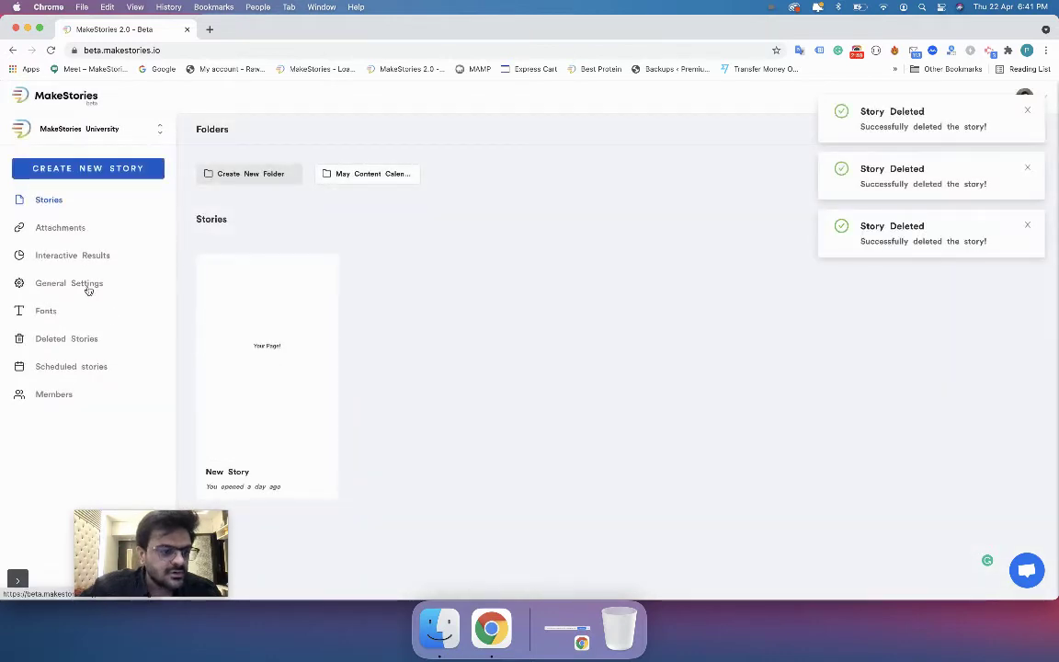
# Open MakeStories University's General Settings and dismiss the three story-deleted notifications.
pyautogui.click(87, 288)
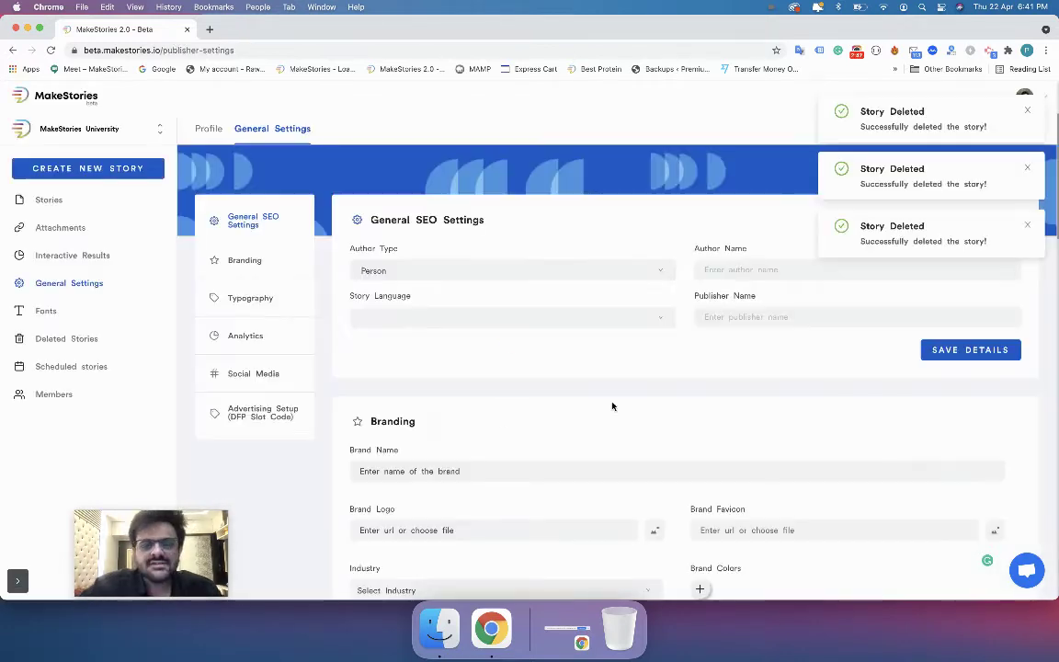
pyautogui.click(1028, 111)
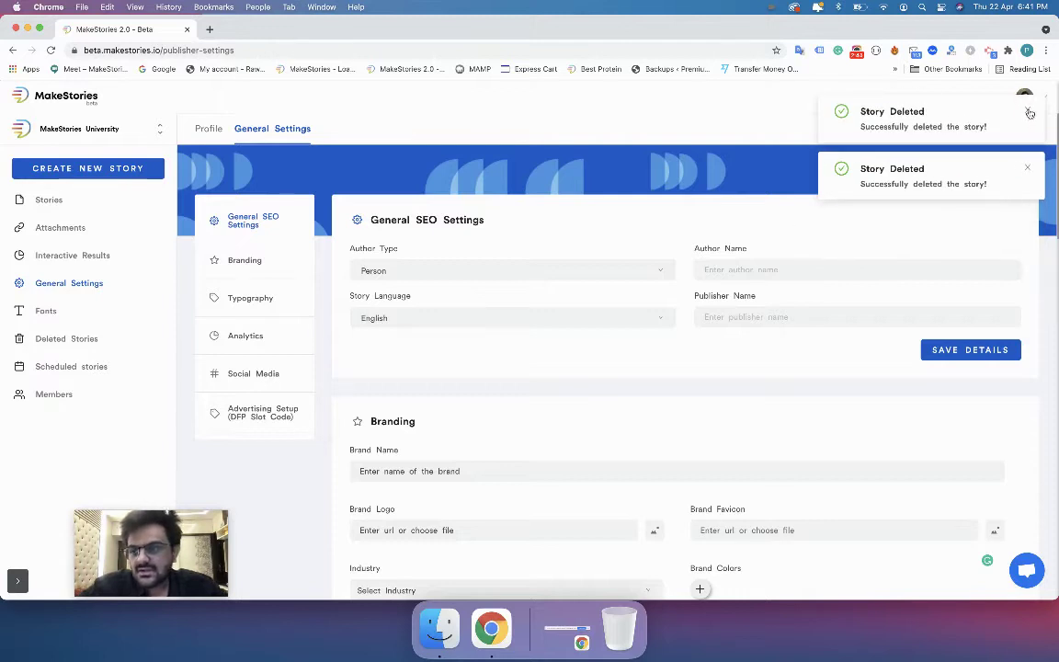
pyautogui.click(1028, 110)
pyautogui.click(1028, 111)
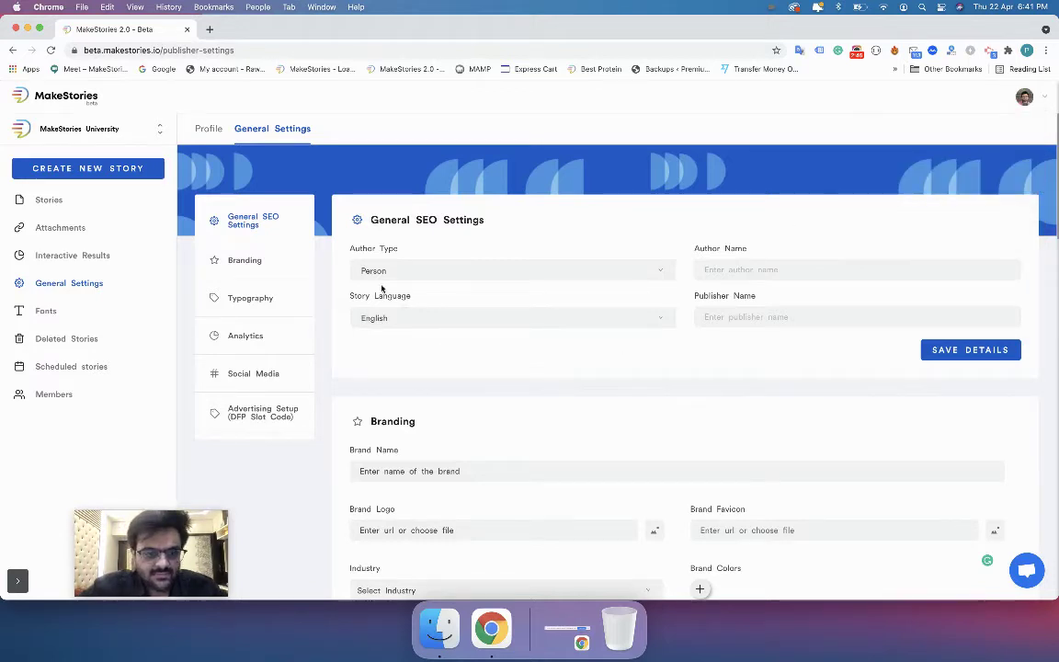
pyautogui.click(449, 229)
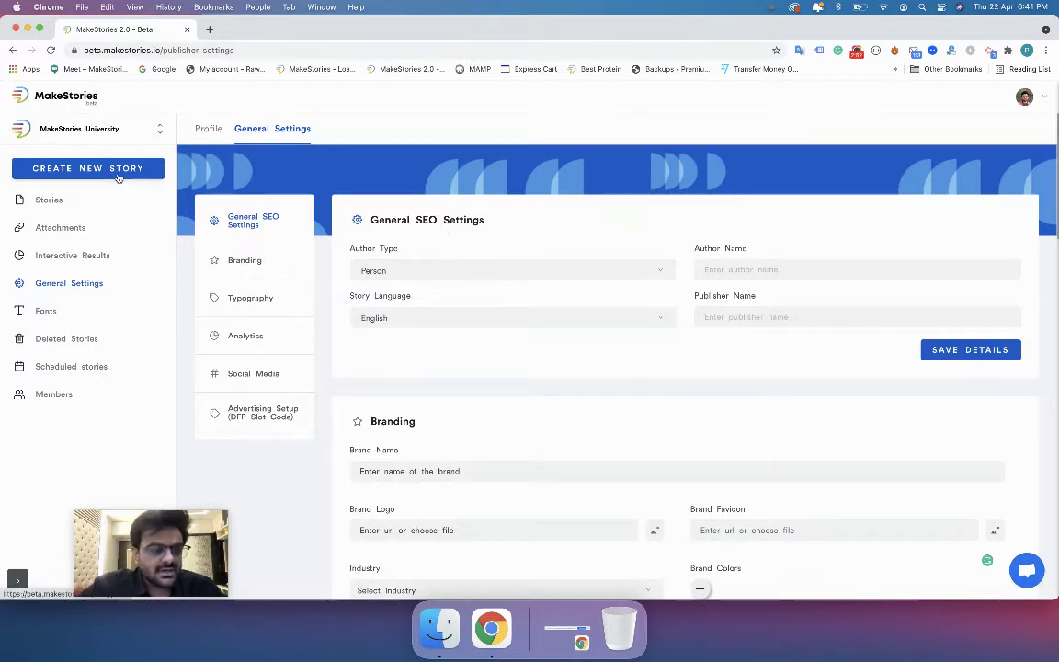
# Create a new unnamed story and start publishing it as a Web Story.
pyautogui.click(112, 169)
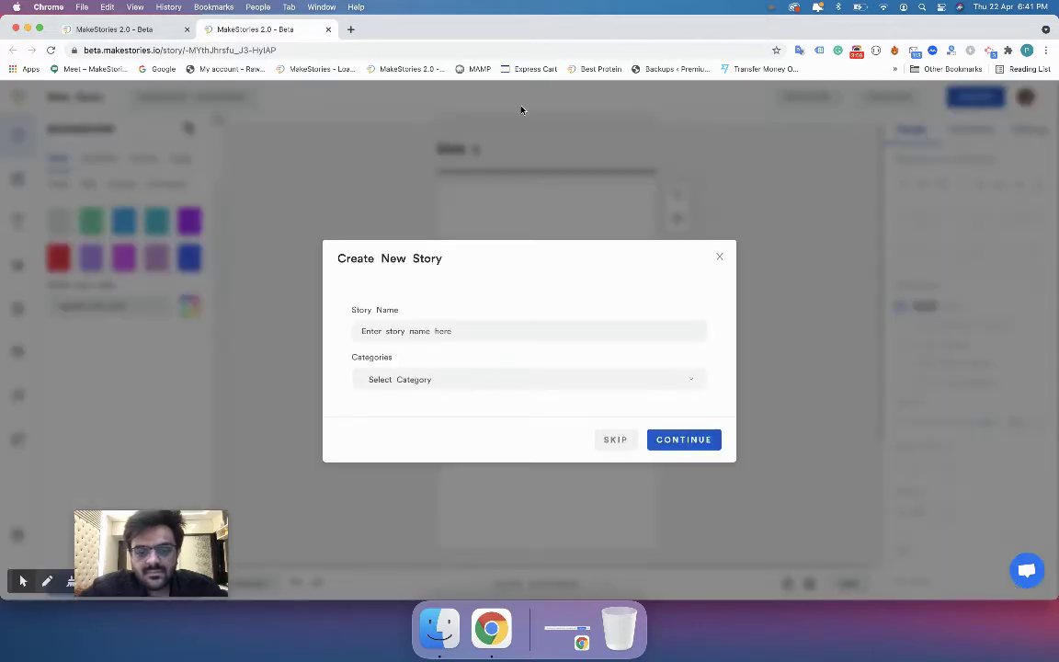
pyautogui.click(615, 441)
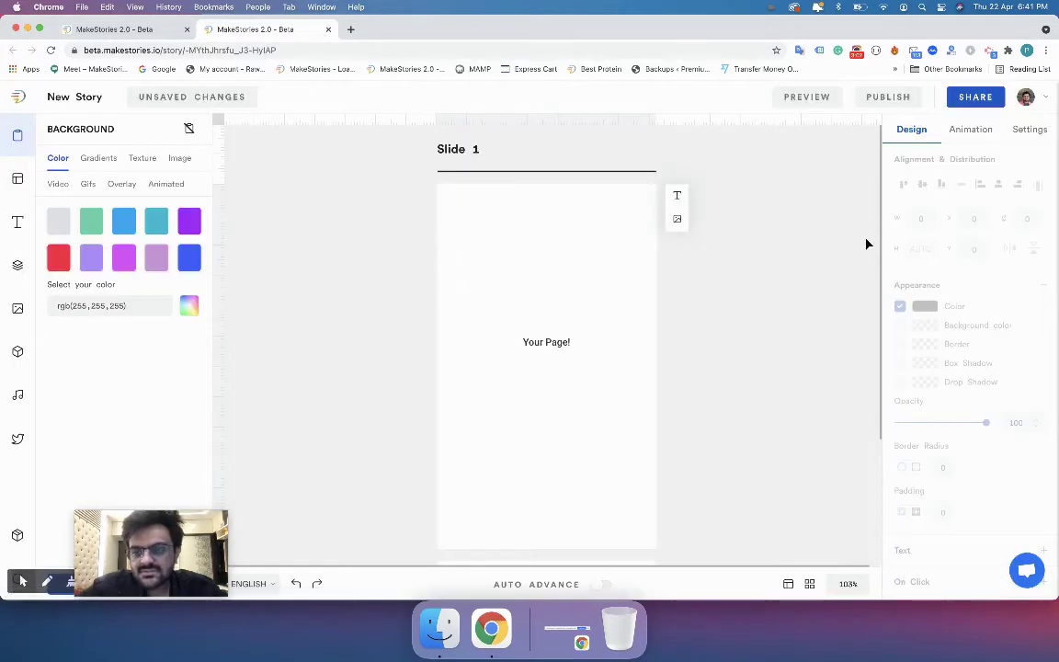
pyautogui.click(888, 96)
pyautogui.click(843, 136)
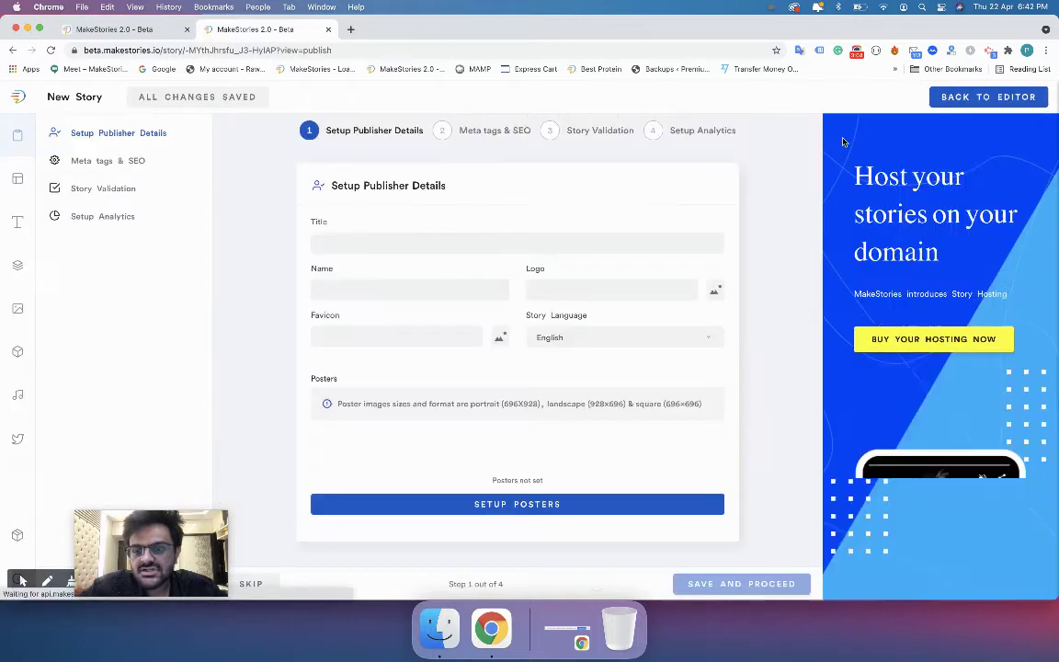
# Set the story's Meta tags & SEO page type to Article, then return to General Settings.
pyautogui.click(496, 132)
pyautogui.click(431, 244)
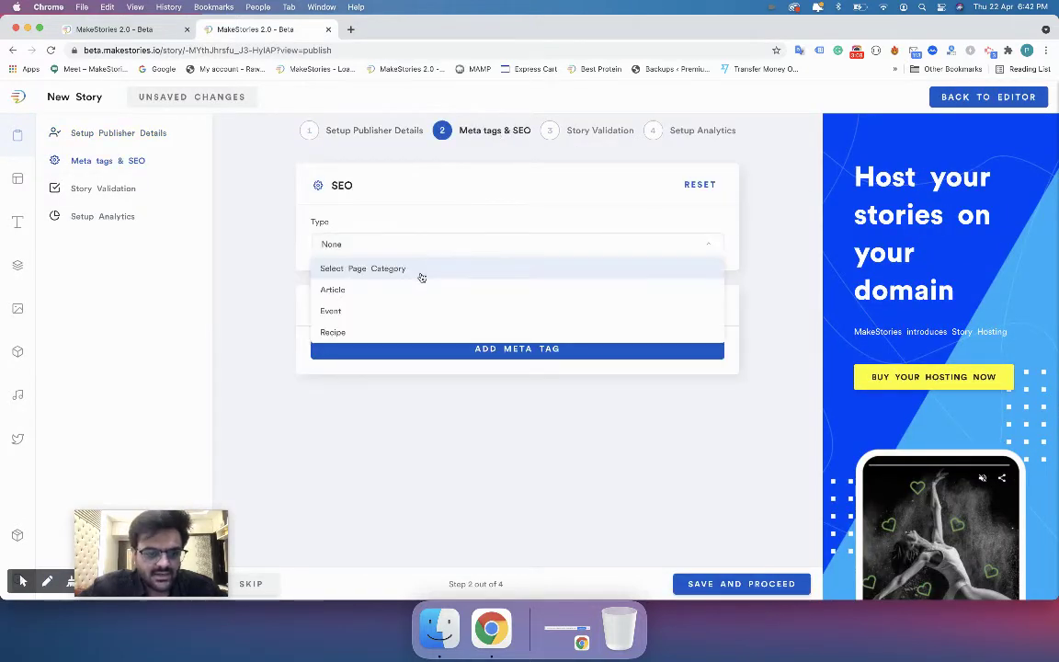
pyautogui.click(401, 293)
pyautogui.scroll(-3, 396, 420)
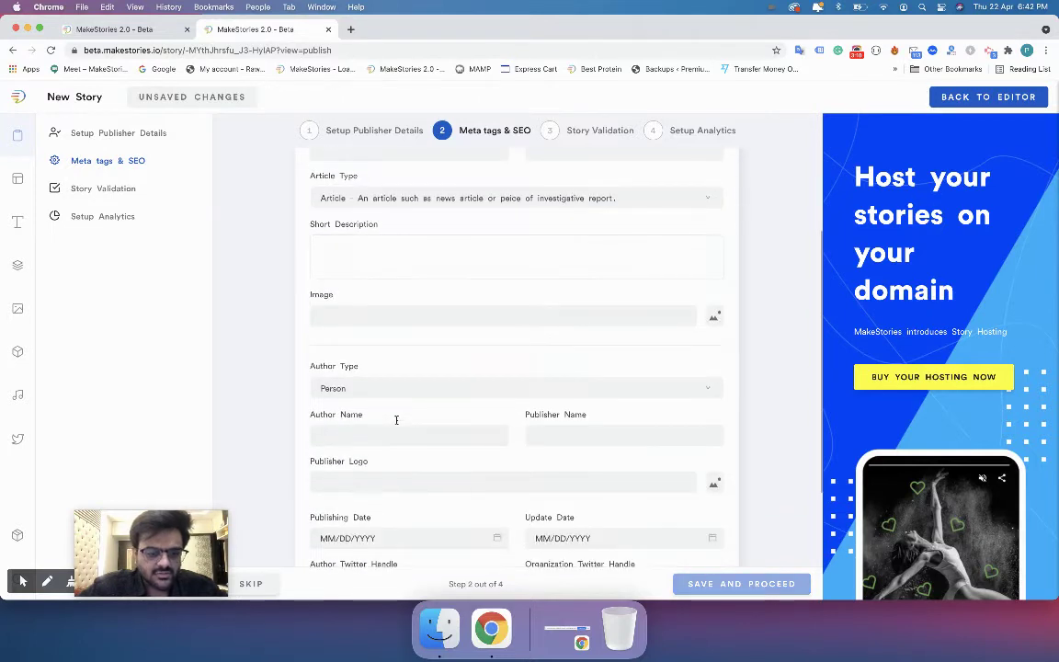
pyautogui.scroll(-1, 326, 370)
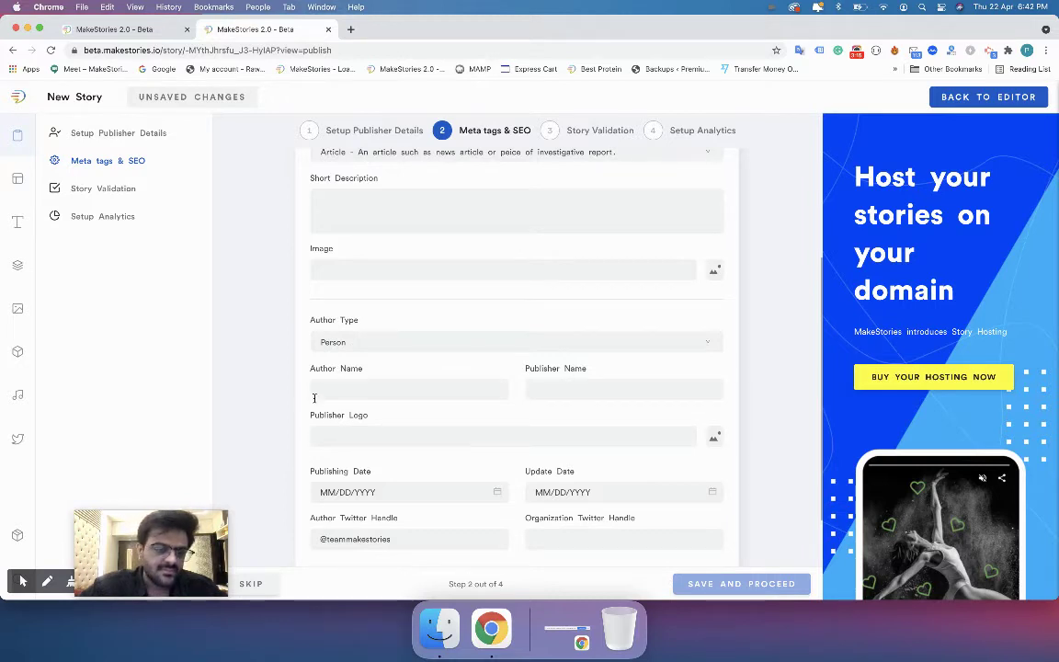
pyautogui.click(120, 28)
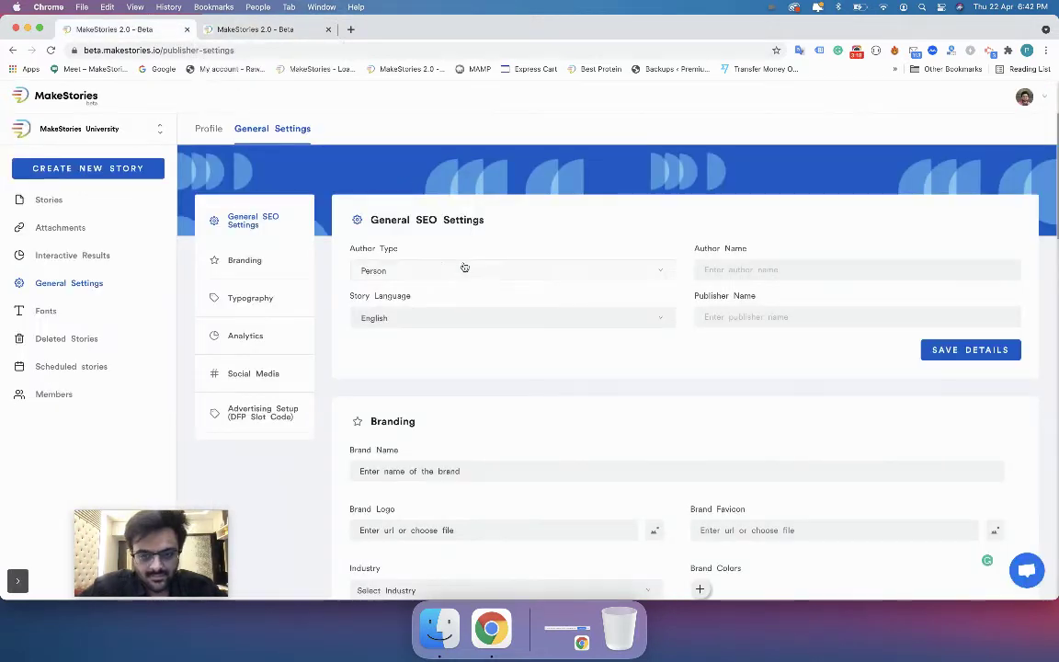
# Choose Organization as author type and enter MakeStories as author and publisher name.
pyautogui.click(377, 271)
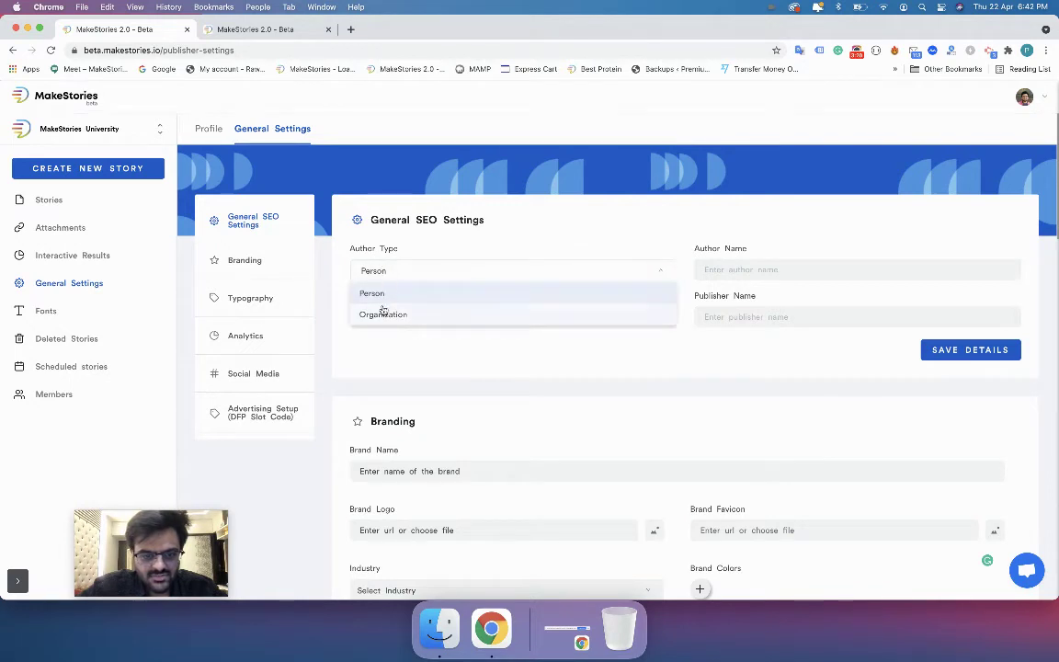
pyautogui.click(382, 313)
pyautogui.click(390, 272)
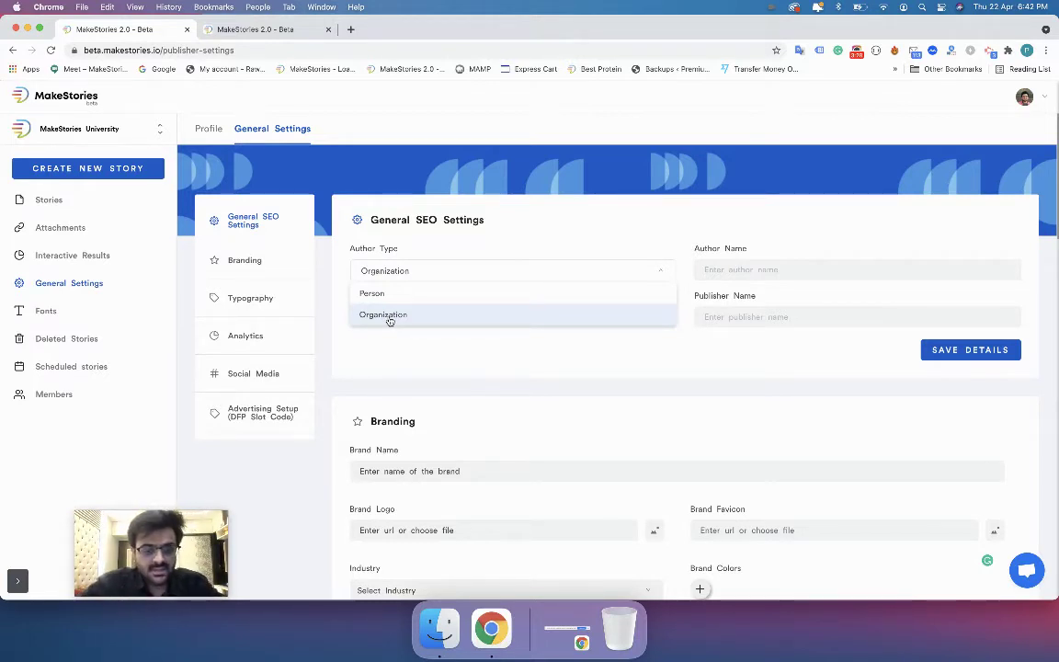
pyautogui.click(390, 316)
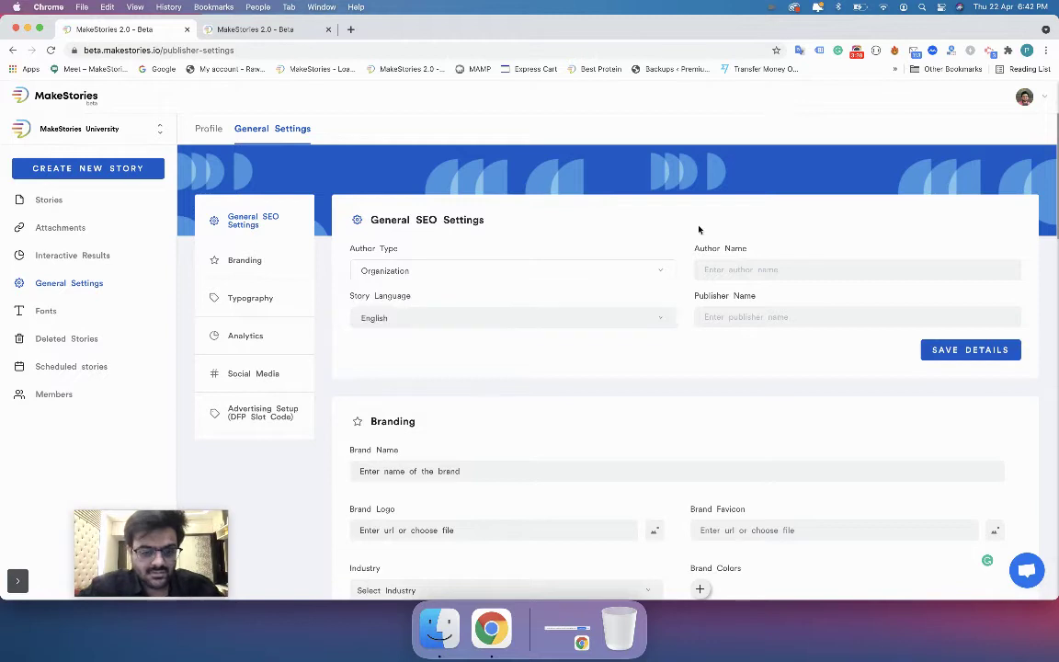
pyautogui.click(772, 267)
pyautogui.write('MakeStories')
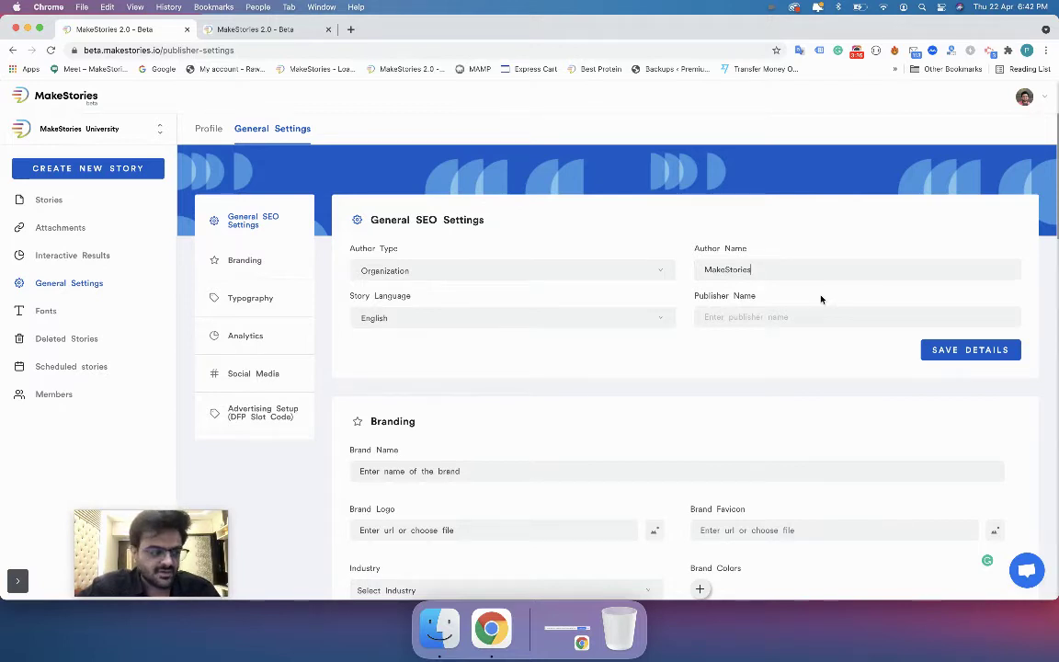
pyautogui.click(727, 314)
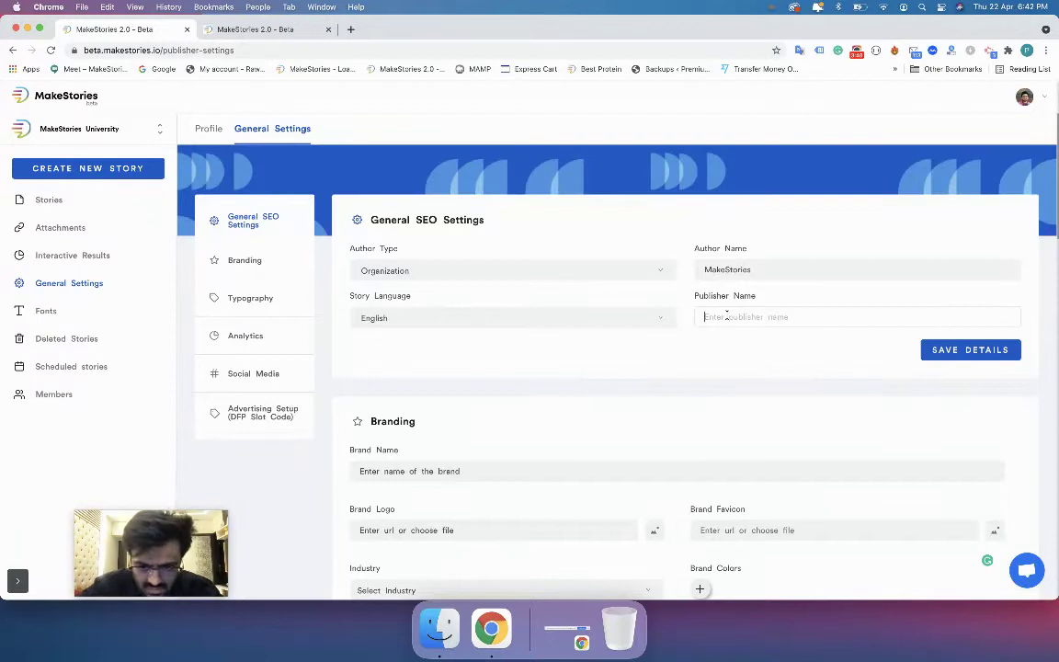
pyautogui.write('MakeStories')
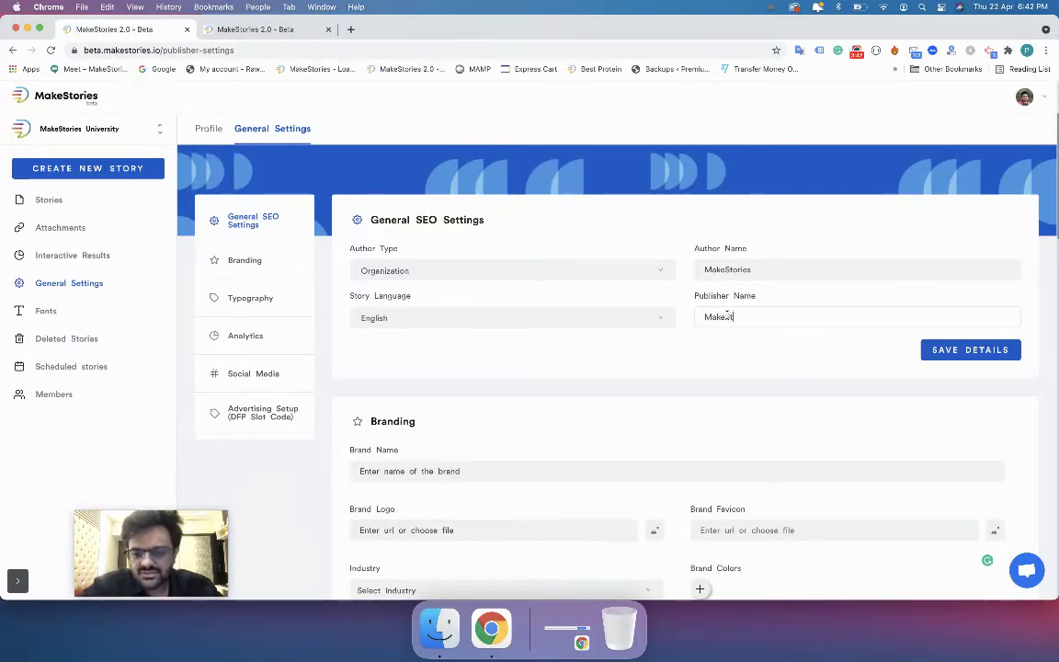
# Change the author type to Person, replace the author name with the author's full name, and save.
pyautogui.click(629, 273)
pyautogui.click(600, 295)
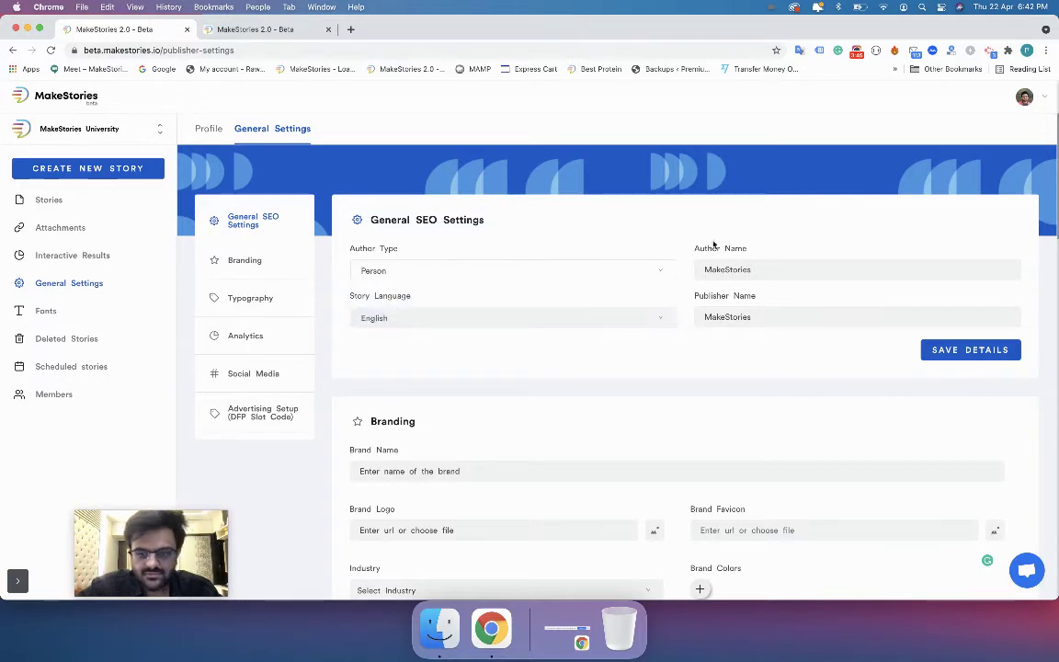
pyautogui.doubleClick(752, 268)
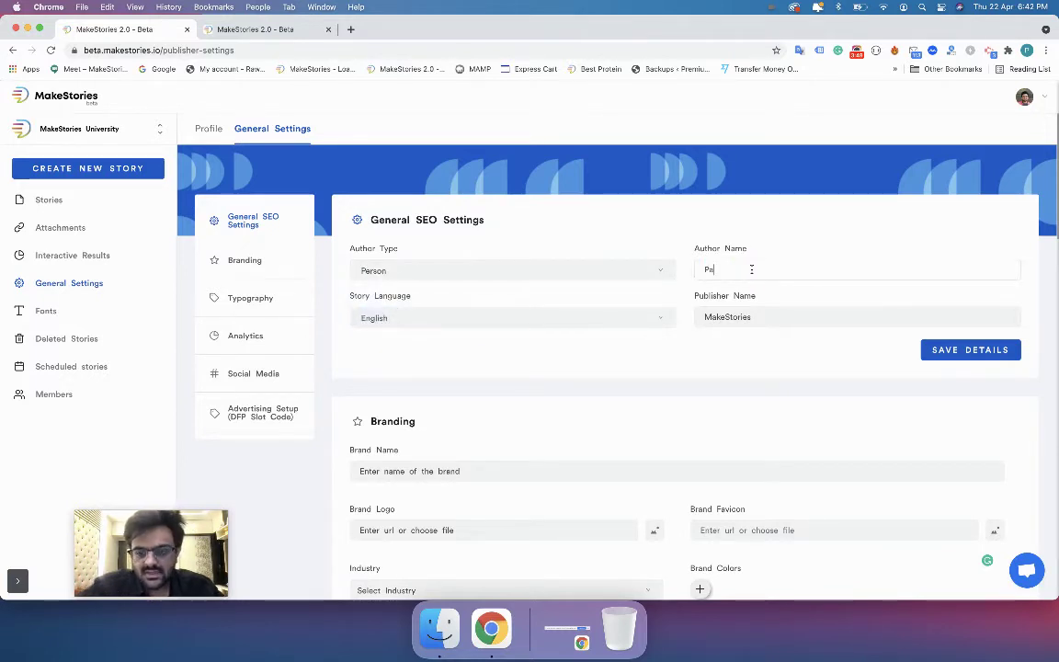
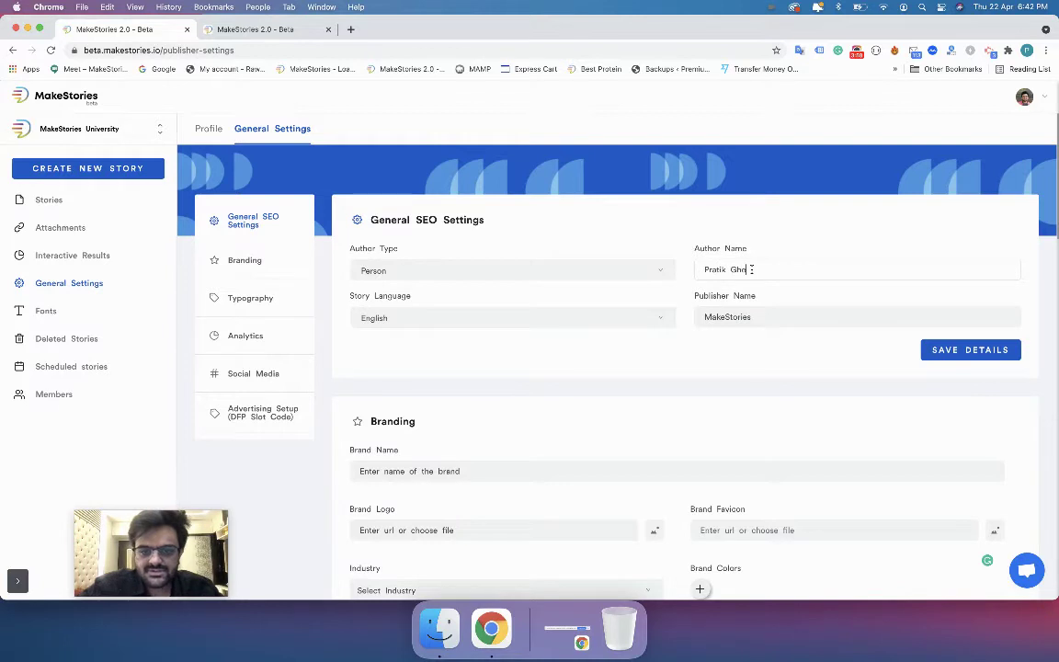
pyautogui.click(969, 353)
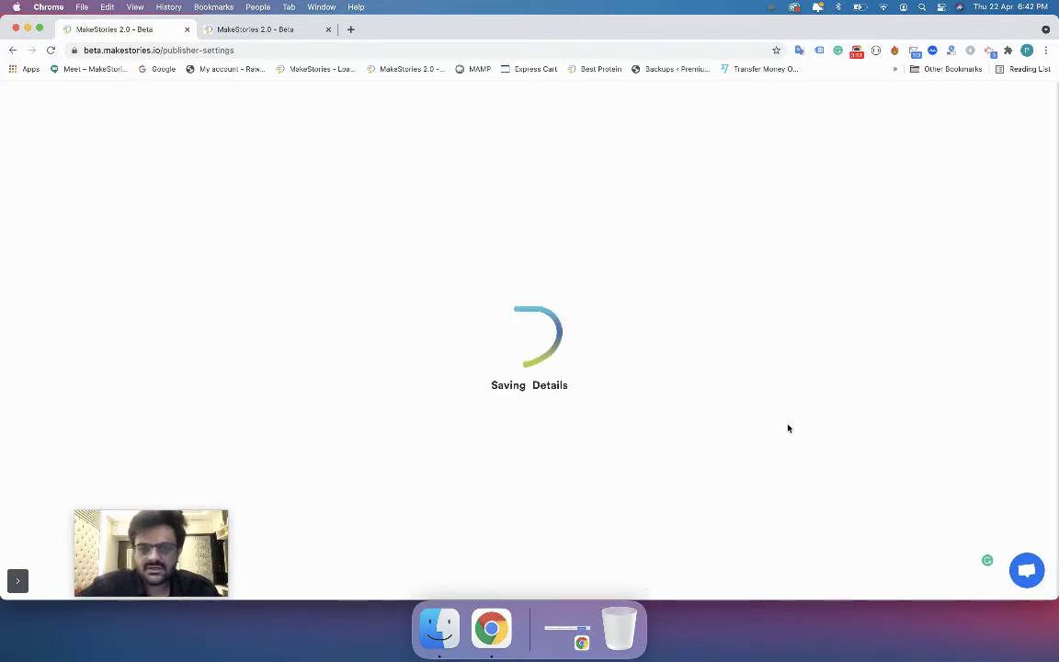
# Reload the new story's publish page in the second tab.
pyautogui.click(292, 33)
pyautogui.click(290, 49)
pyautogui.press('Return')
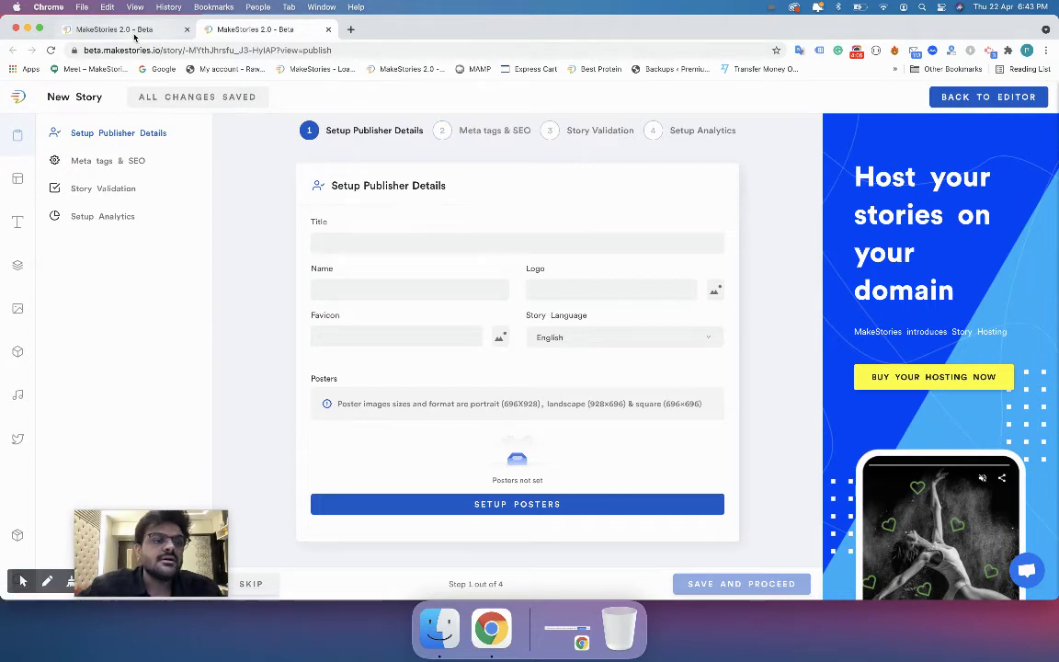
# Scroll through the story's Meta tags & SEO form, then go back to the General Settings tab.
pyautogui.click(135, 30)
pyautogui.click(220, 30)
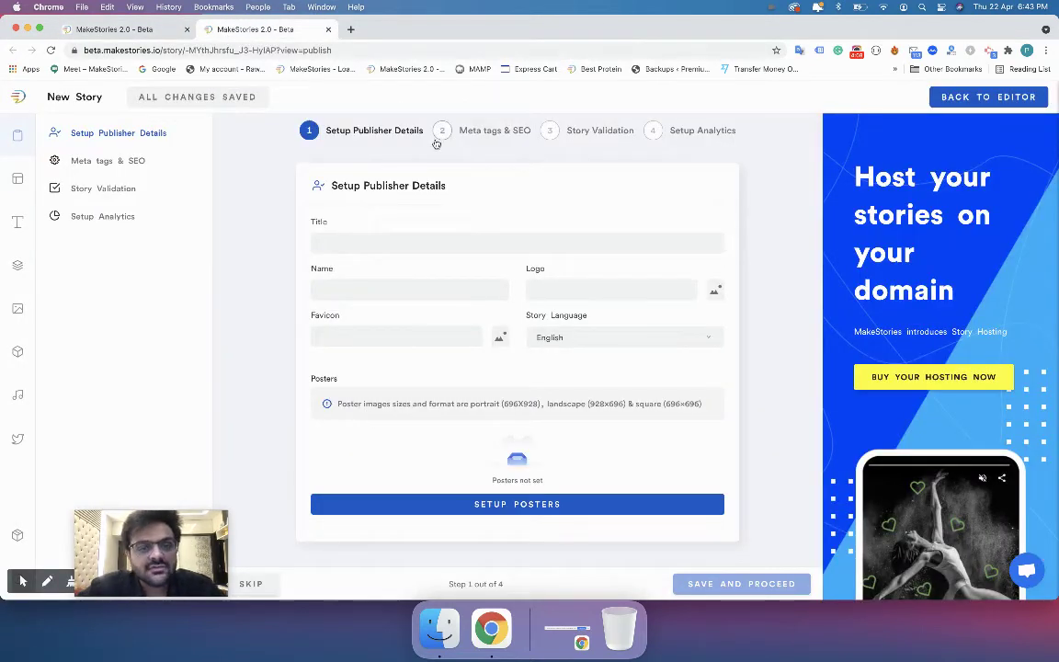
pyautogui.click(395, 127)
pyautogui.scroll(-2, 400, 404)
pyautogui.scroll(-2, 400, 405)
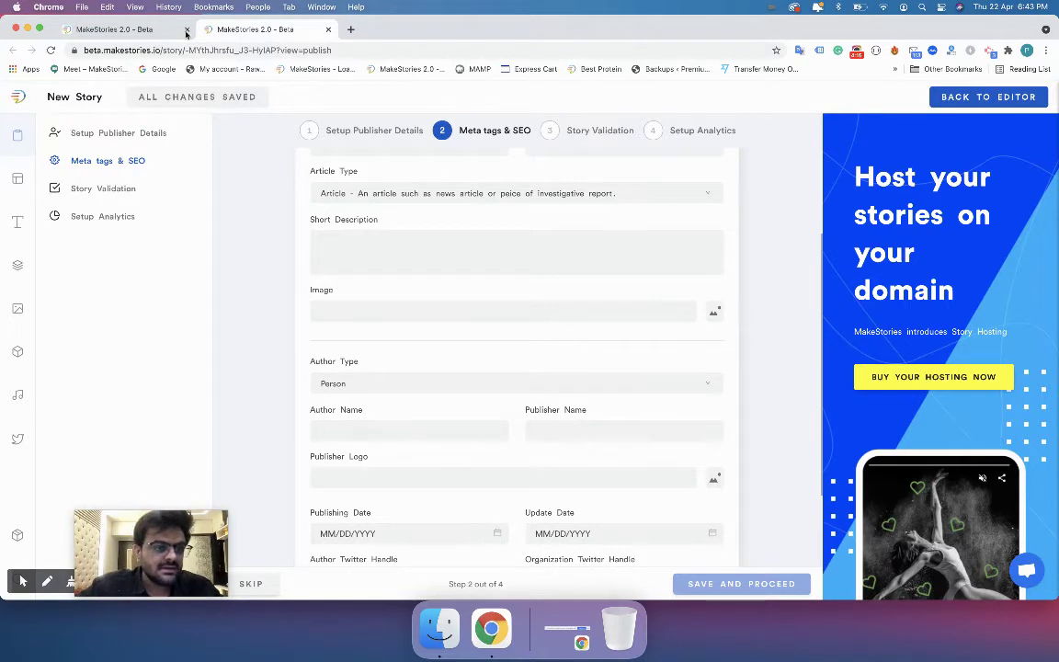
pyautogui.click(150, 30)
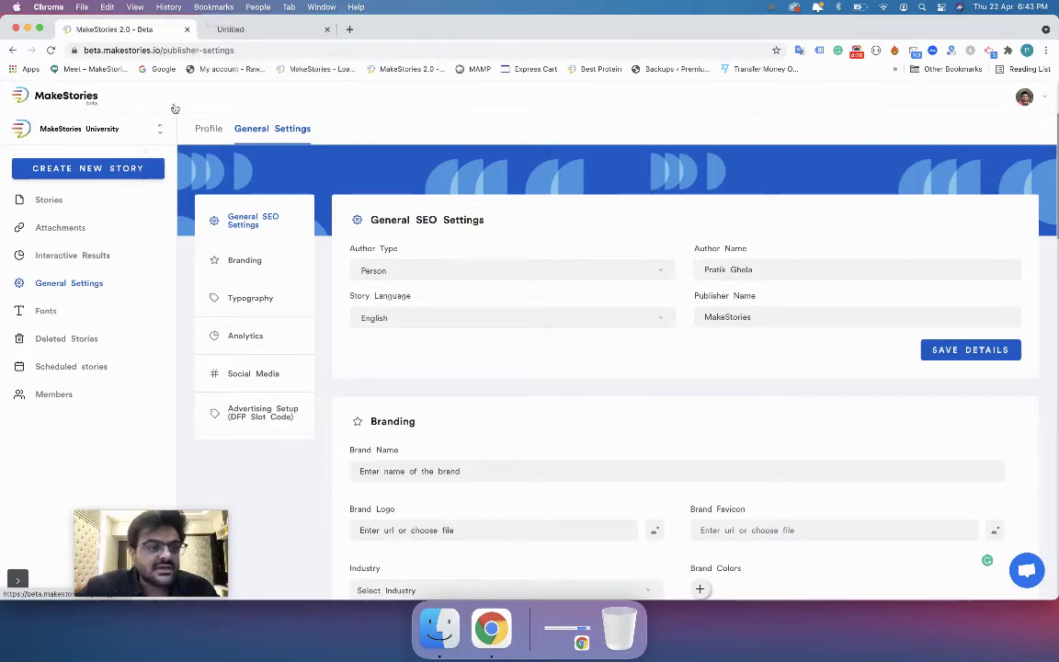
# In the reloaded story, skip naming and set the Web Story's Meta tags & SEO type to Article.
pyautogui.click(248, 28)
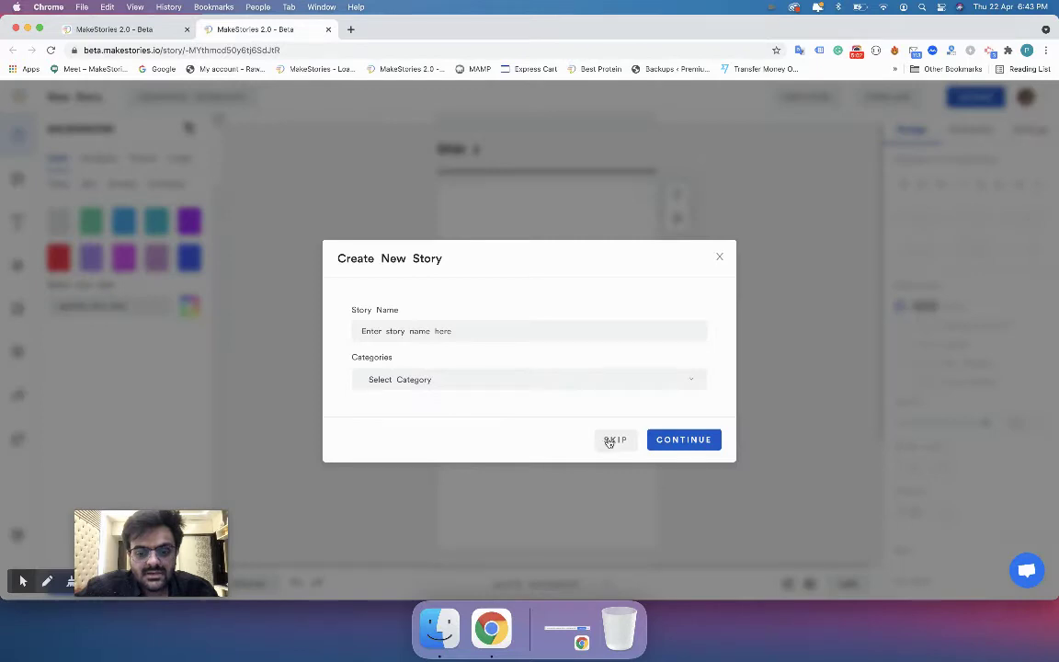
pyautogui.click(609, 441)
pyautogui.click(864, 98)
pyautogui.click(856, 130)
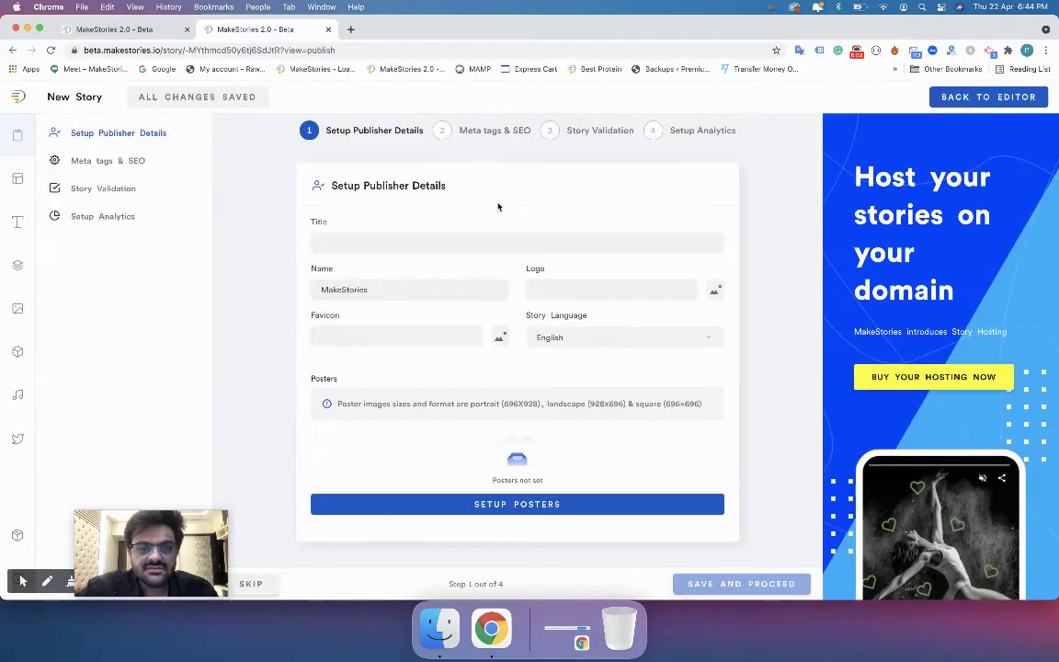
pyautogui.click(454, 132)
pyautogui.click(482, 243)
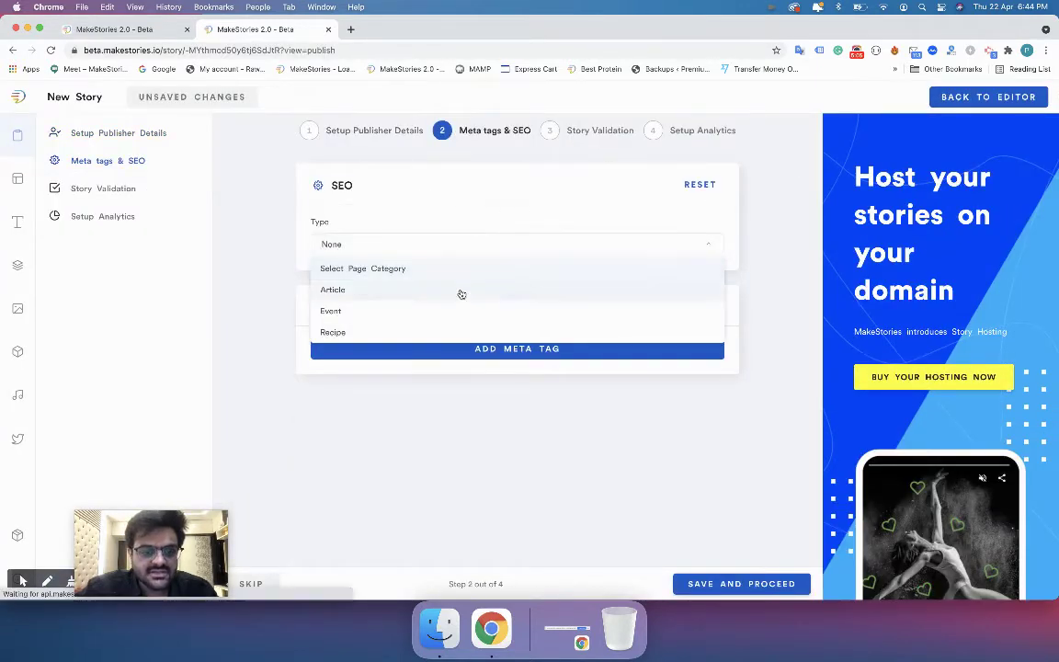
pyautogui.click(461, 292)
# Keep Person as author type and check the prefilled author and publisher names.
pyautogui.scroll(-3, 480, 414)
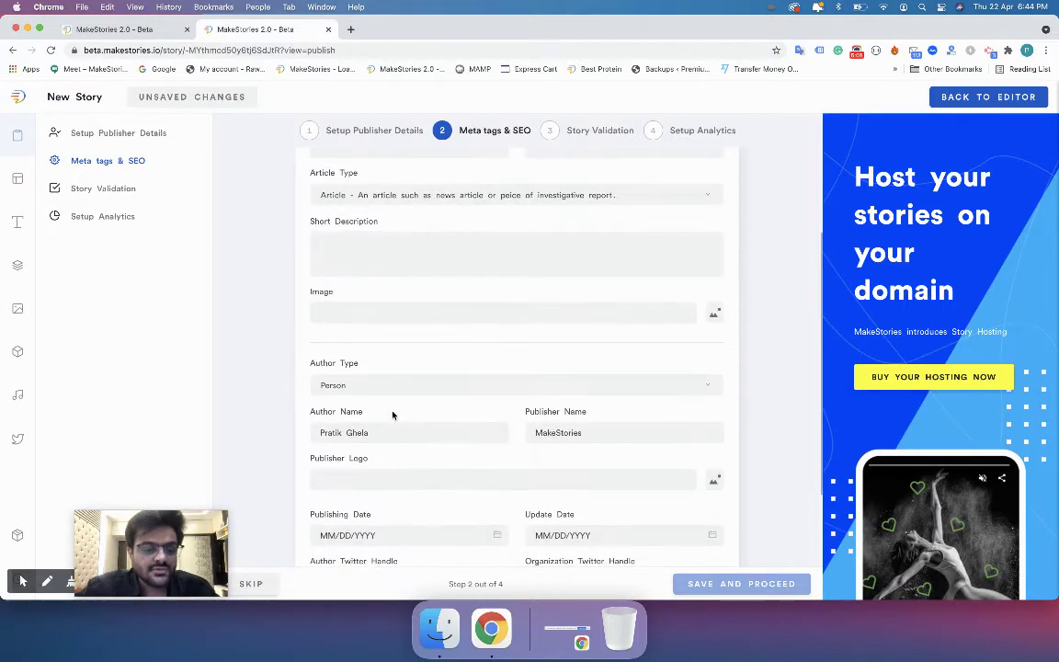
pyautogui.click(340, 388)
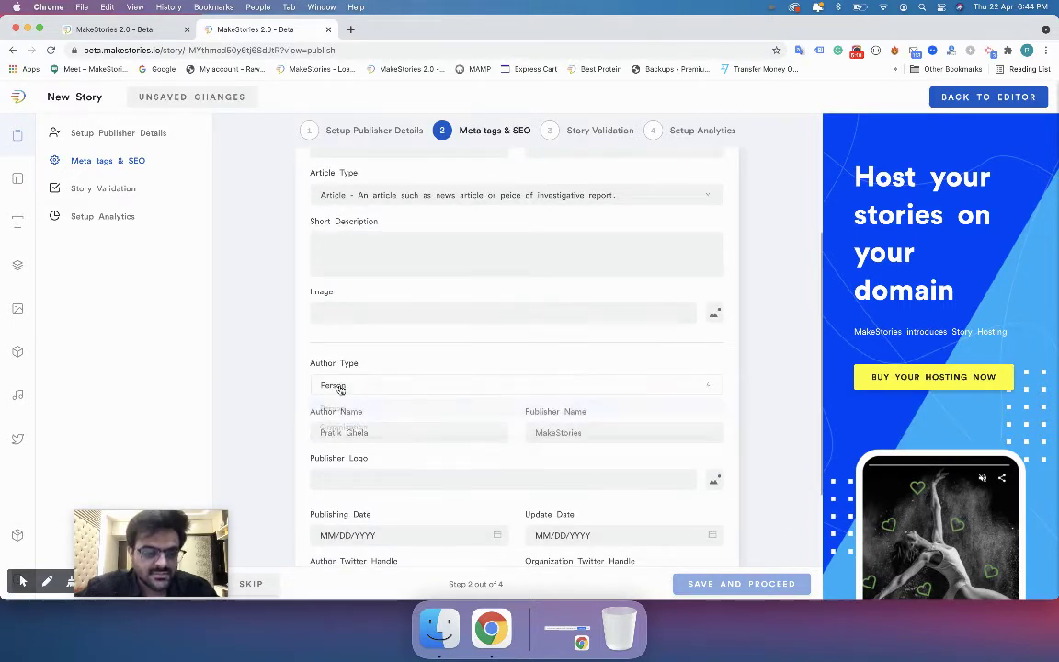
pyautogui.click(429, 526)
pyautogui.tripleClick(365, 433)
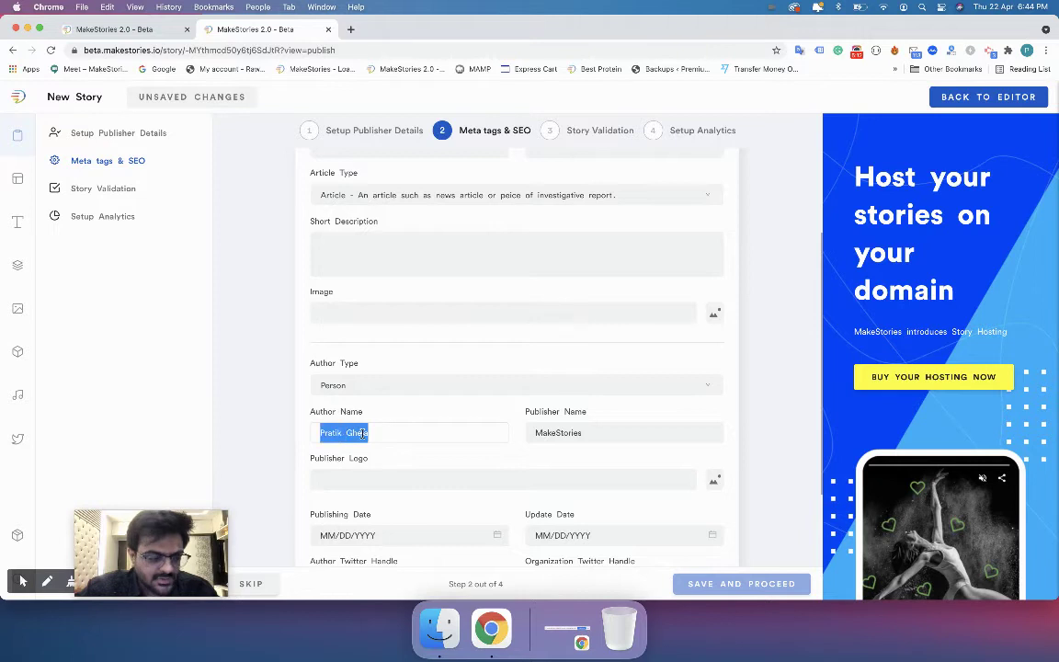
pyautogui.tripleClick(567, 430)
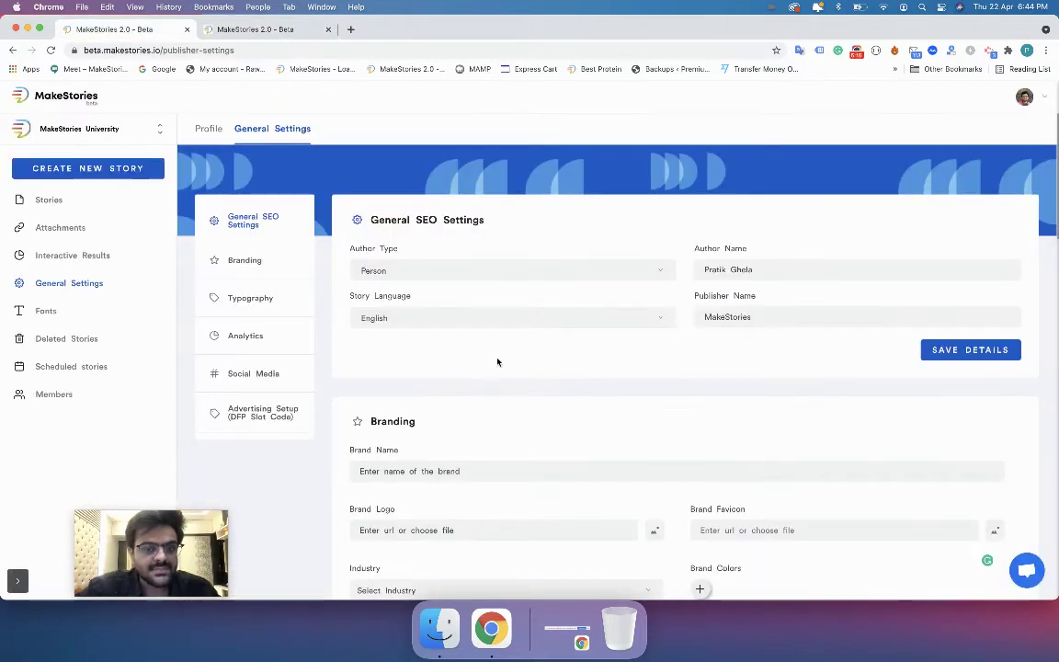
# Scroll the SEO form and browse the Story Language list without changing it.
pyautogui.scroll(-2, 471, 352)
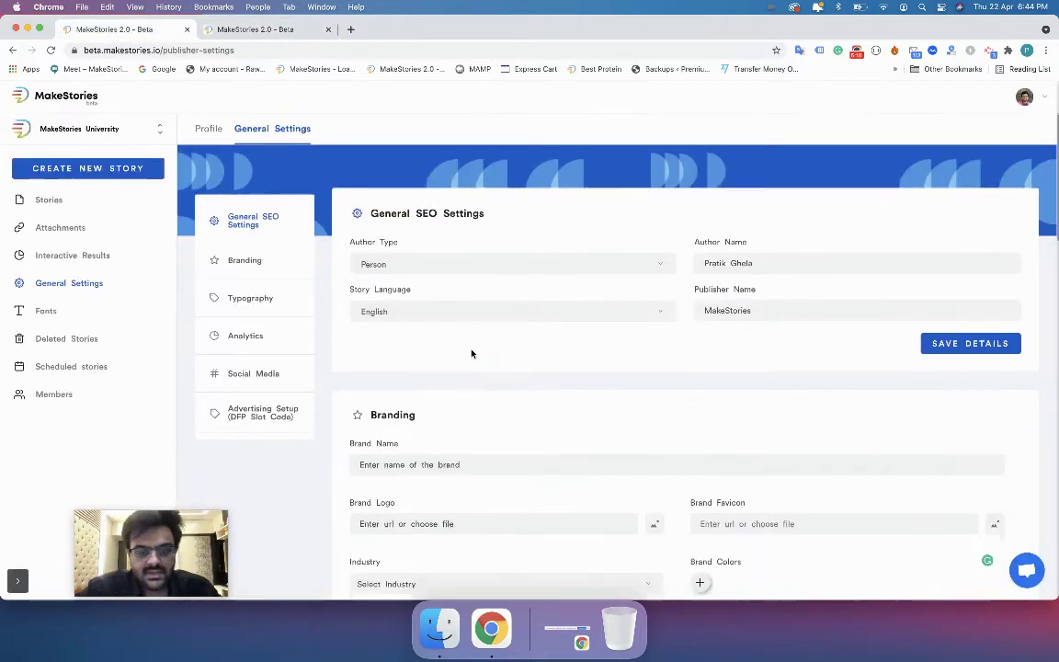
pyautogui.scroll(-1, 617, 342)
pyautogui.scroll(3, 620, 340)
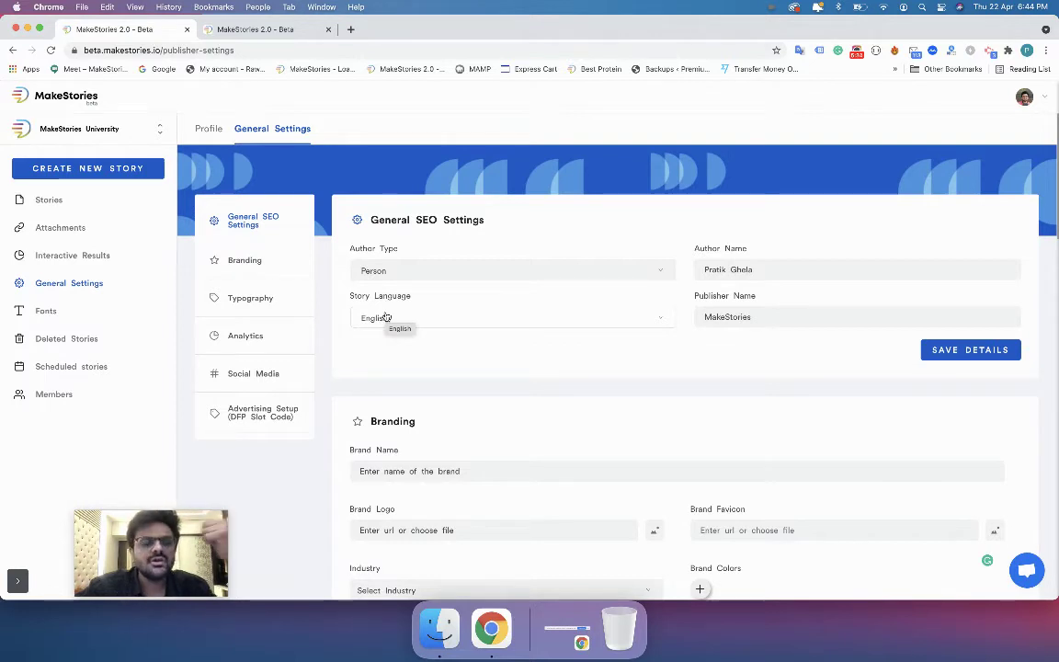
pyautogui.click(385, 317)
pyautogui.scroll(-2, 406, 420)
pyautogui.scroll(-4, 405, 420)
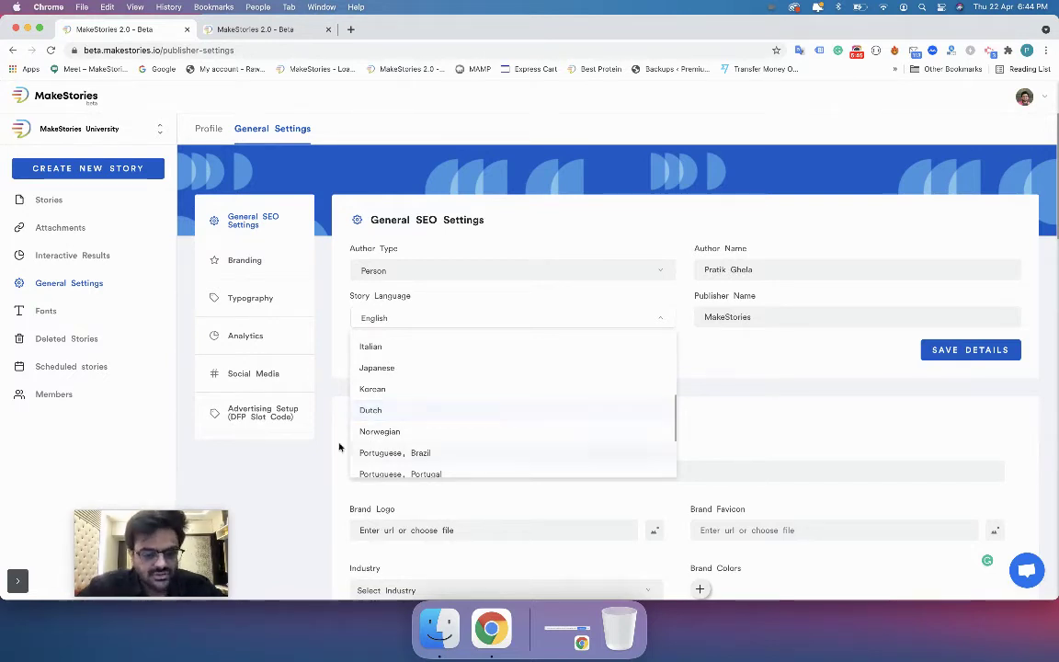
pyautogui.click(333, 374)
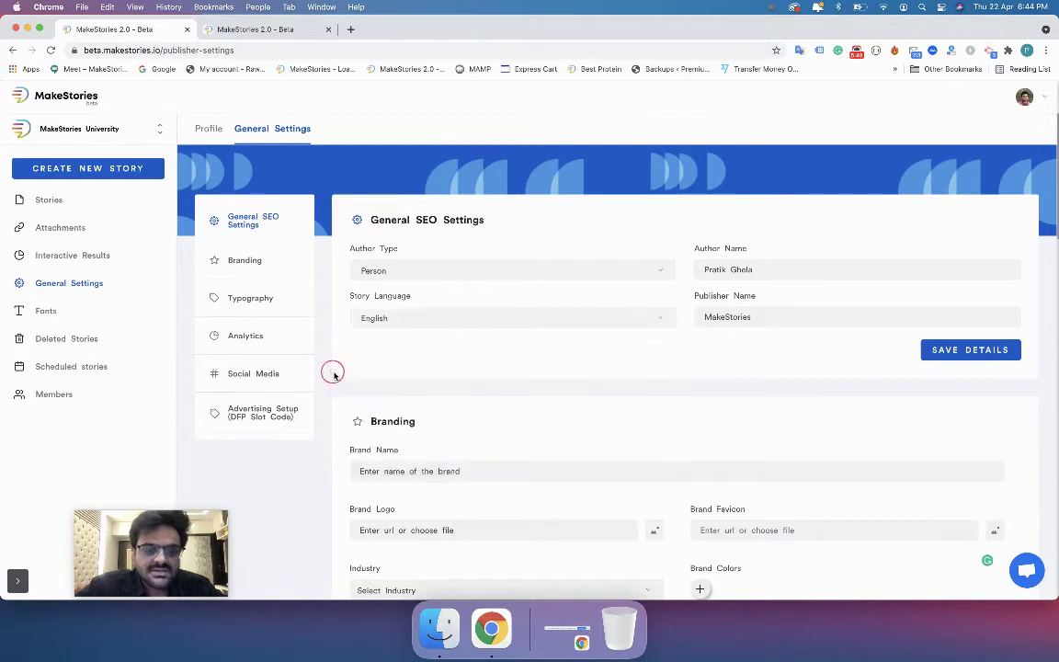
# Switch to the new story's publishing tab.
pyautogui.click(400, 322)
pyautogui.click(342, 359)
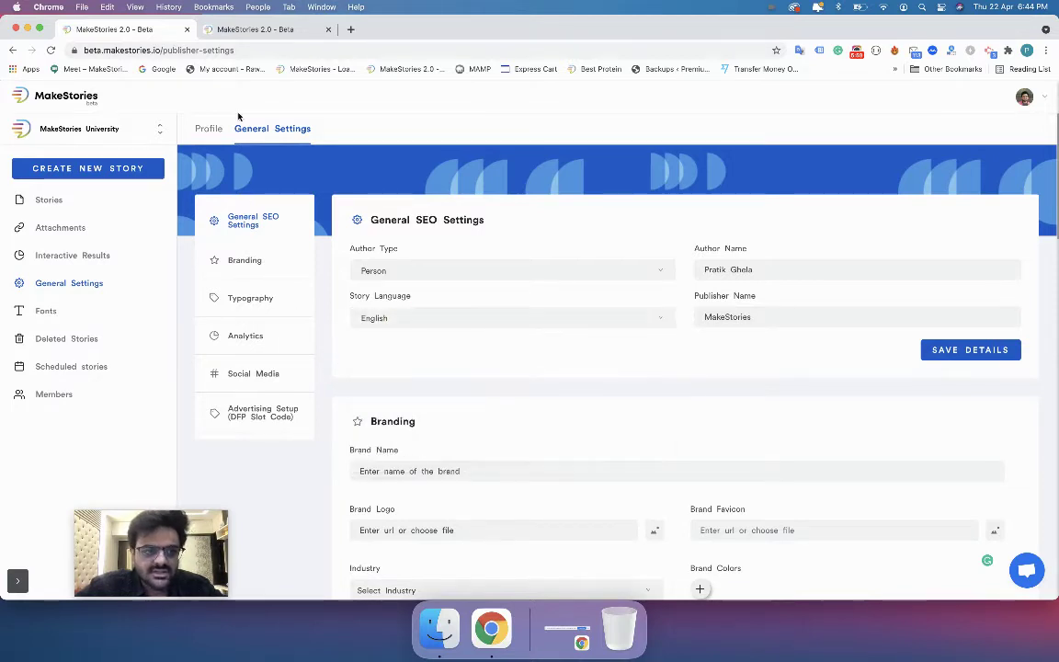
pyautogui.click(248, 29)
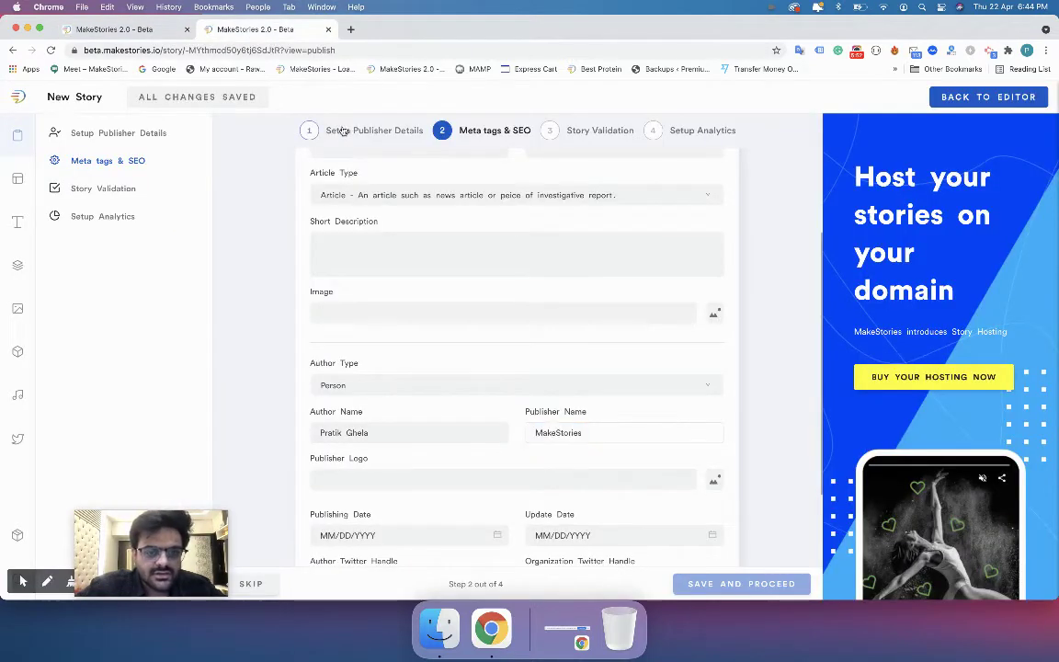
# Step through Publisher Details, Meta tags & SEO, Story Validation and Setup Analytics, keeping English as story language.
pyautogui.click(313, 131)
pyautogui.click(562, 345)
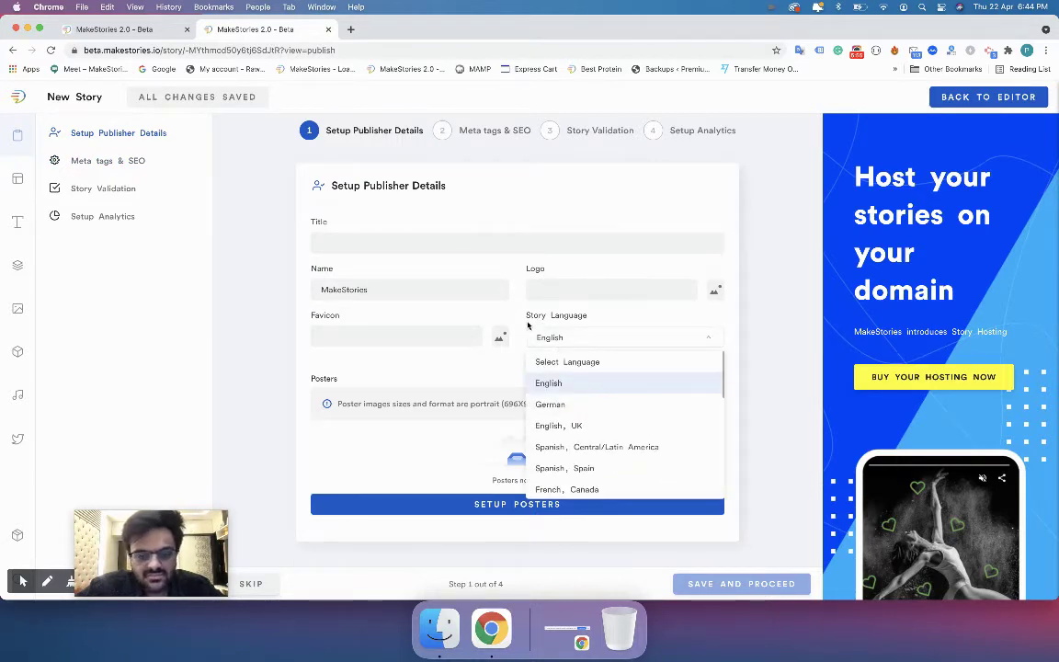
pyautogui.click(549, 336)
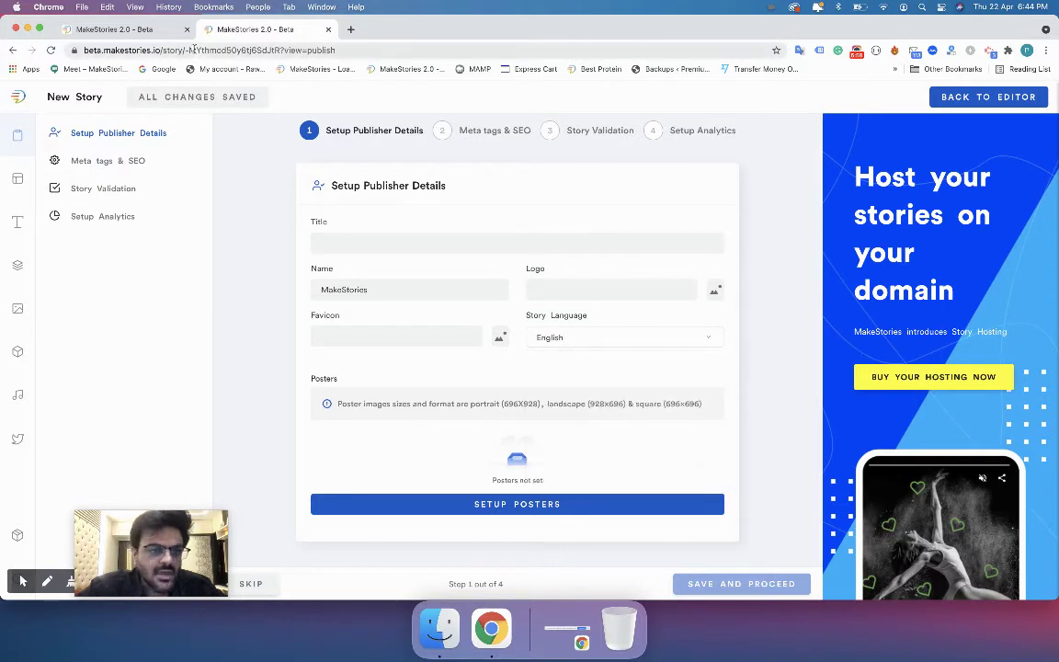
pyautogui.click(443, 130)
pyautogui.click(552, 132)
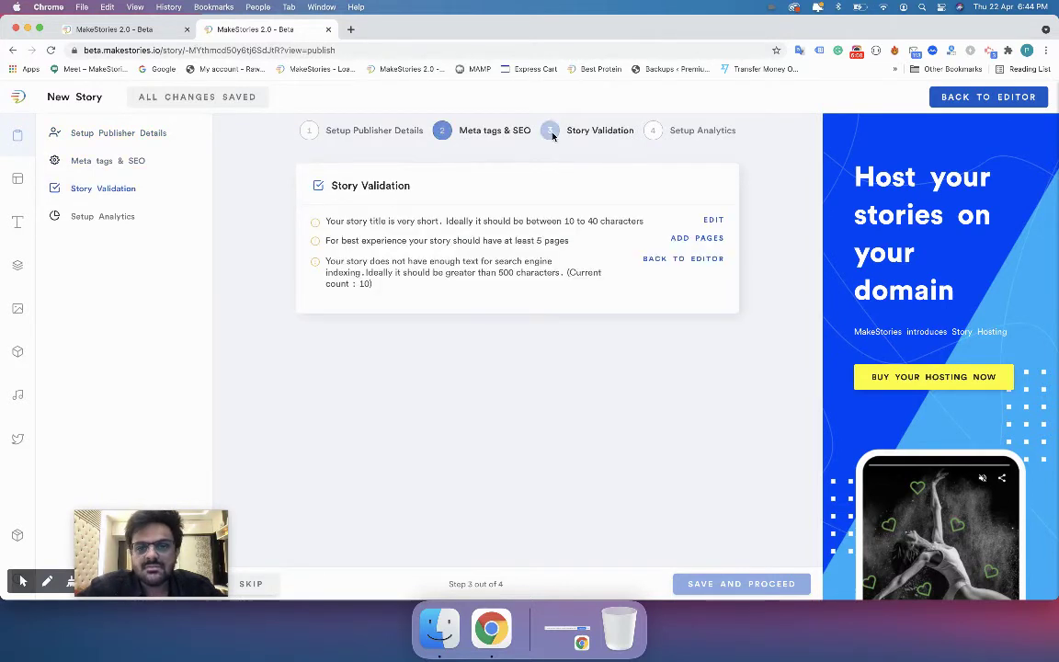
pyautogui.click(670, 131)
pyautogui.click(478, 132)
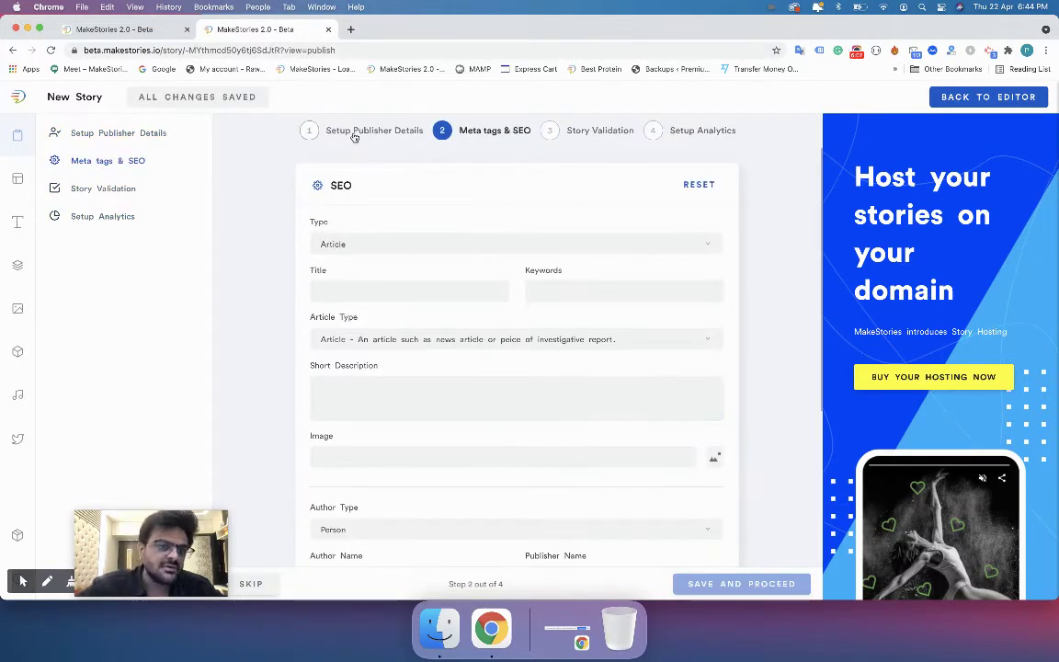
pyautogui.click(355, 134)
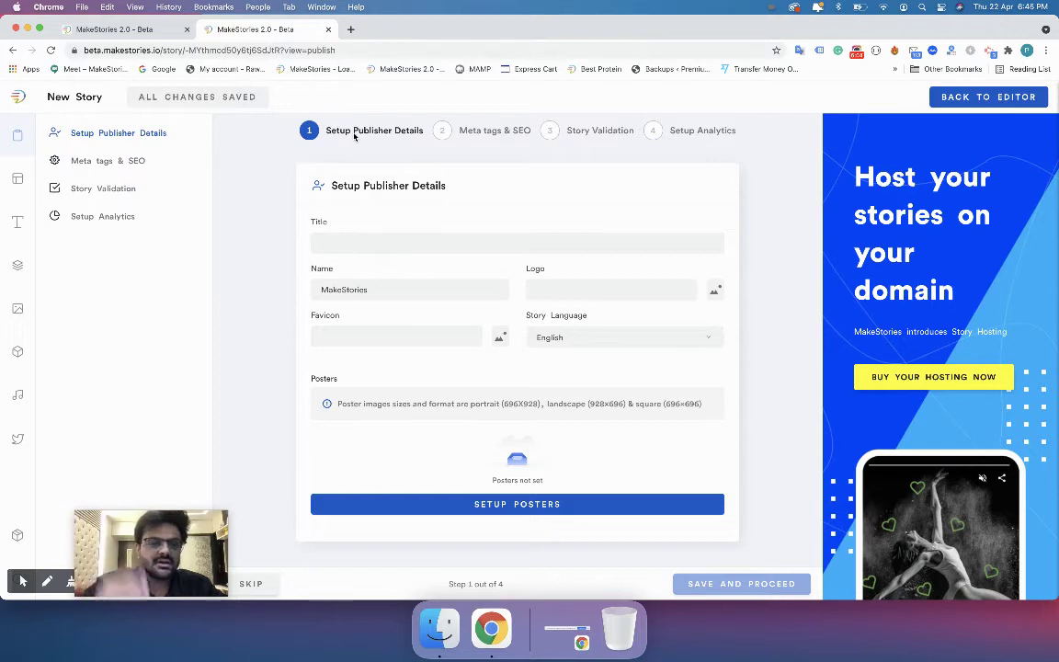
# Back in General Settings, enter MakeStories as the Branding brand name.
pyautogui.click(138, 28)
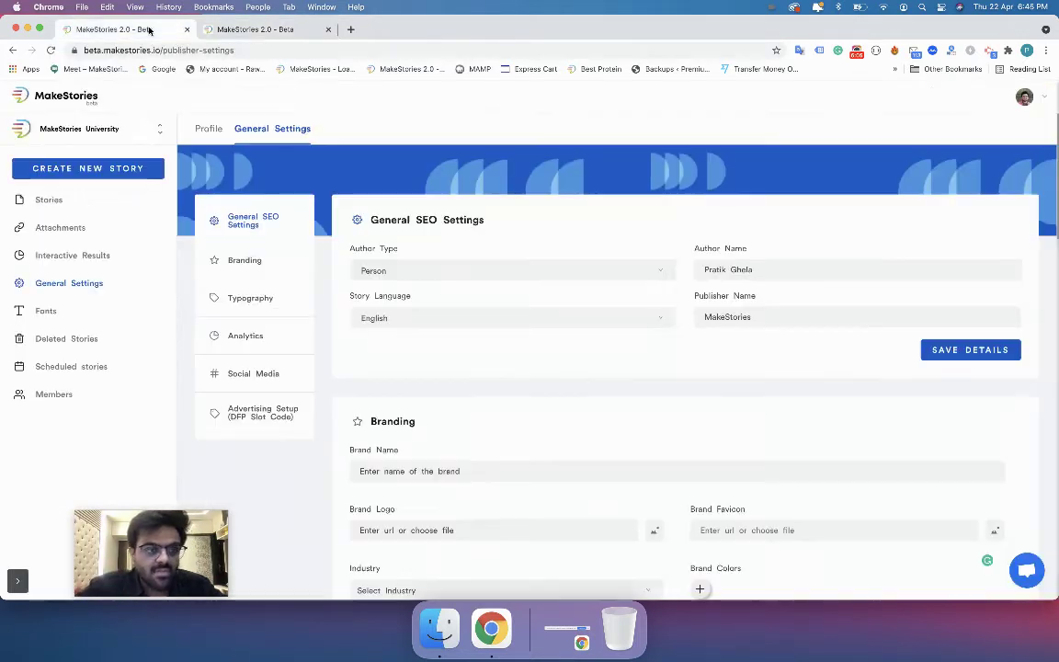
pyautogui.scroll(-5, 375, 413)
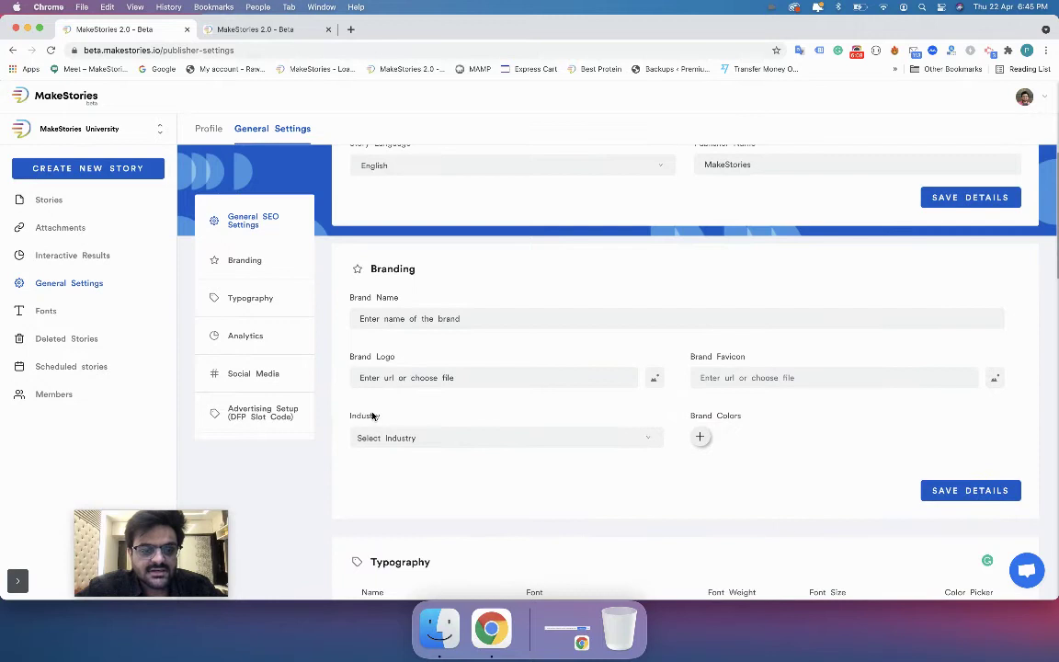
pyautogui.scroll(1, 371, 414)
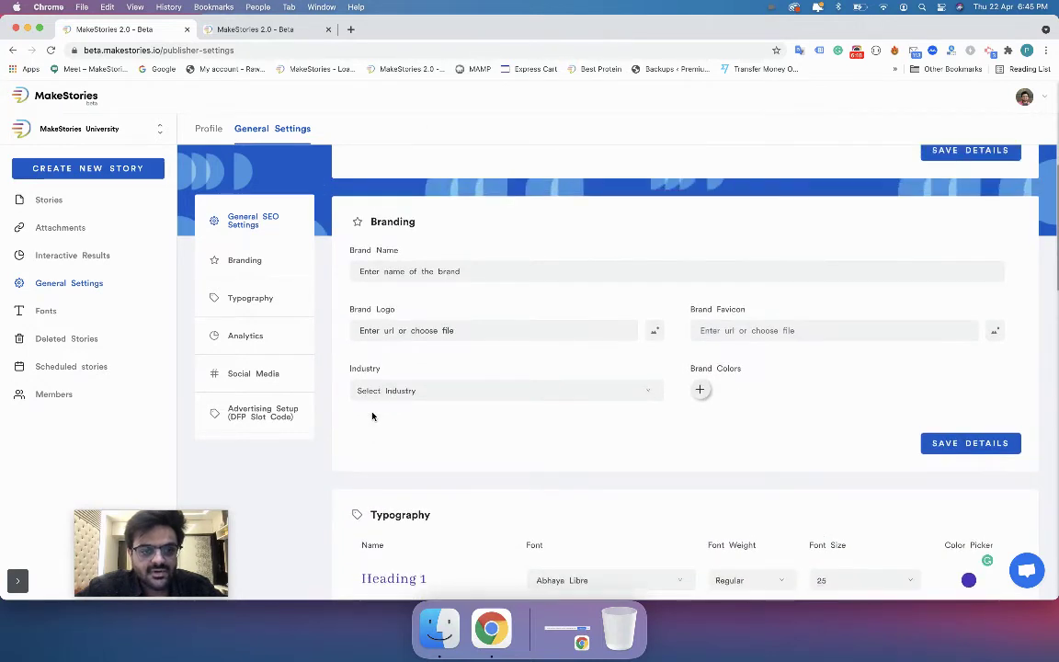
pyautogui.click(387, 272)
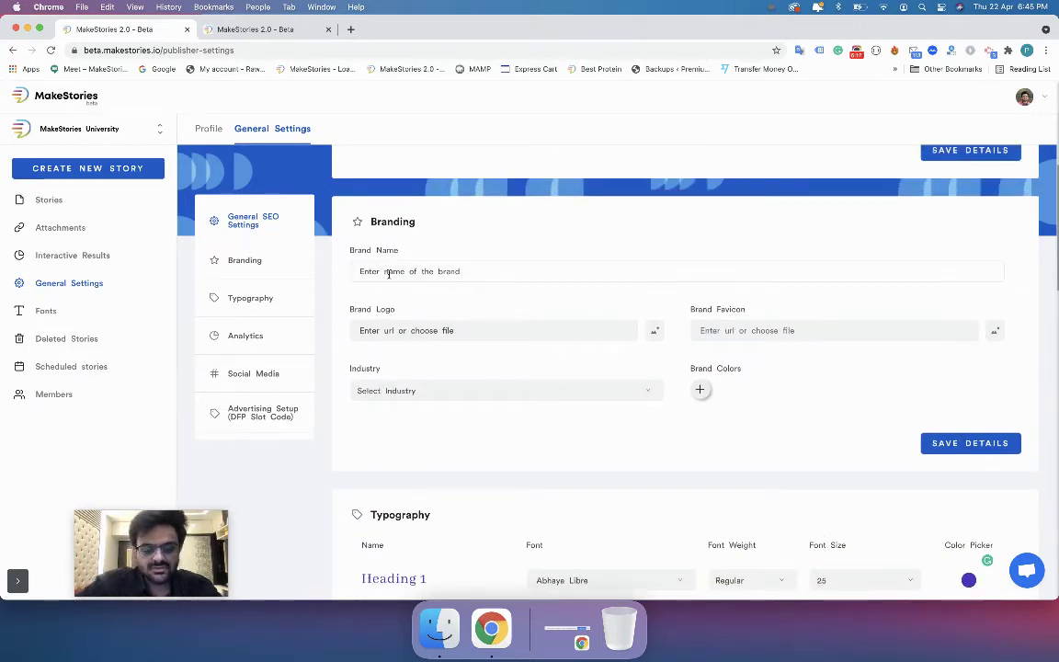
pyautogui.write('MakeStories')
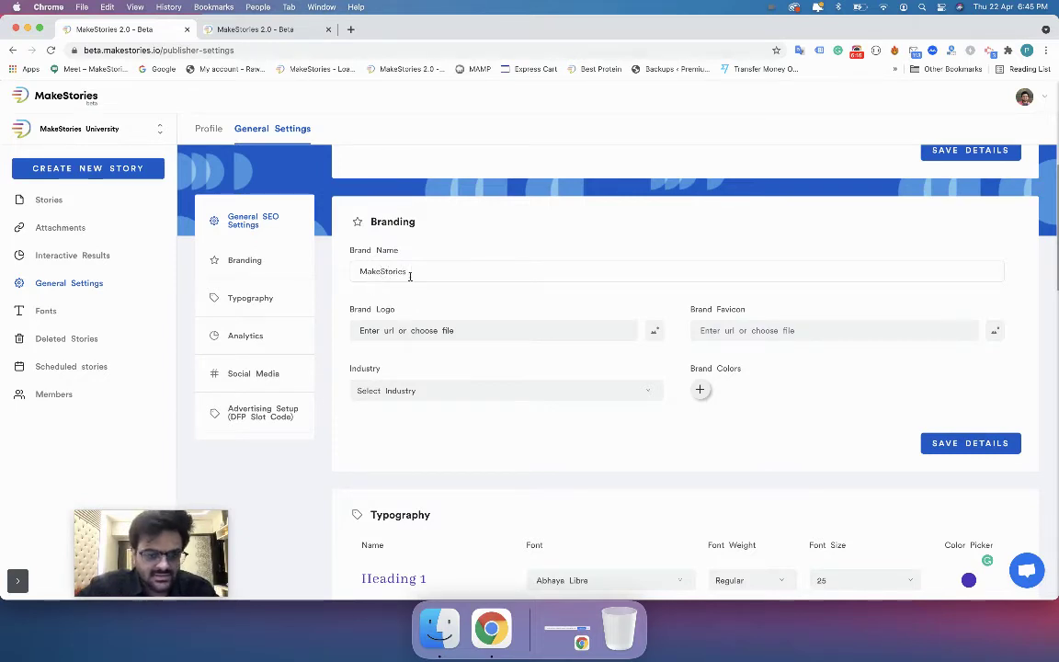
pyautogui.click(409, 270)
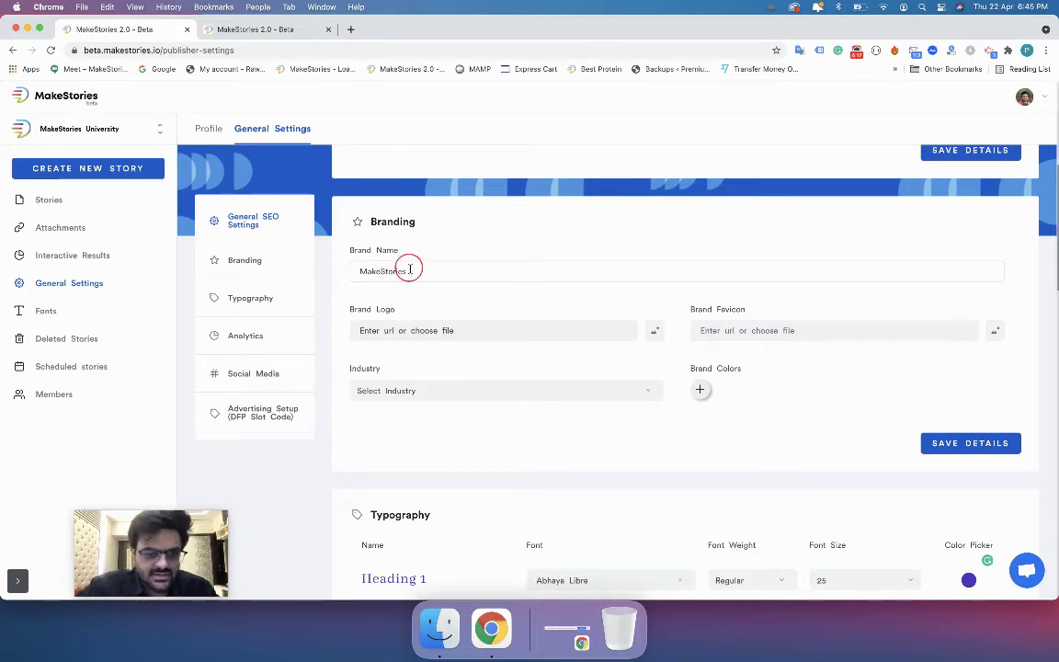
# Check the Brand Logo and Favicon fields, leaving them empty, and open a new browser tab.
pyautogui.click(375, 319)
pyautogui.click(369, 311)
pyautogui.click(704, 309)
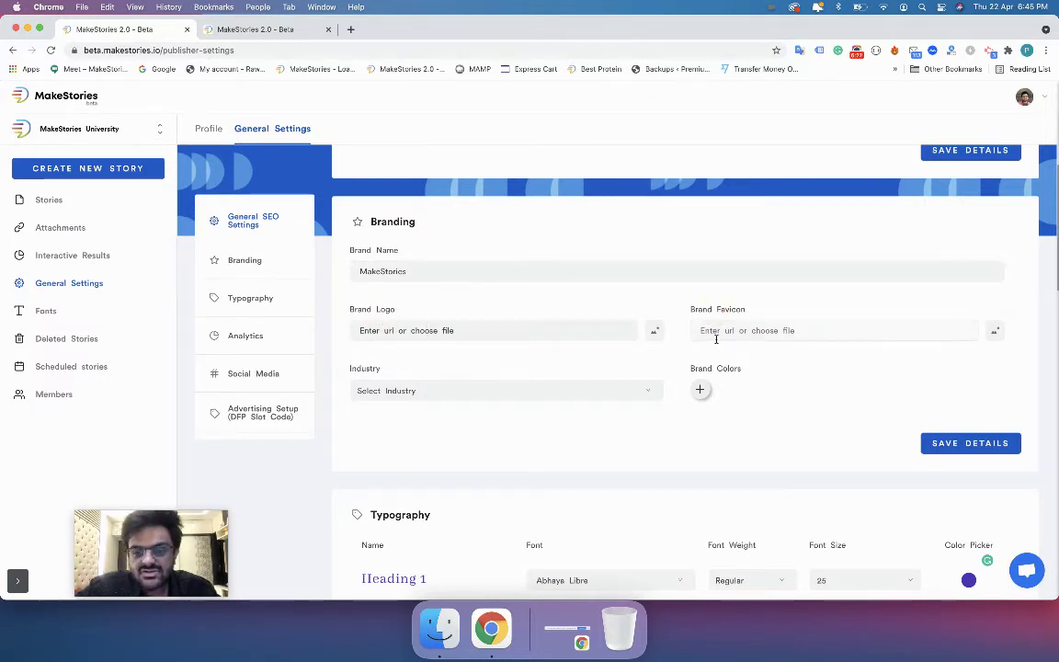
pyautogui.click(562, 333)
pyautogui.click(579, 315)
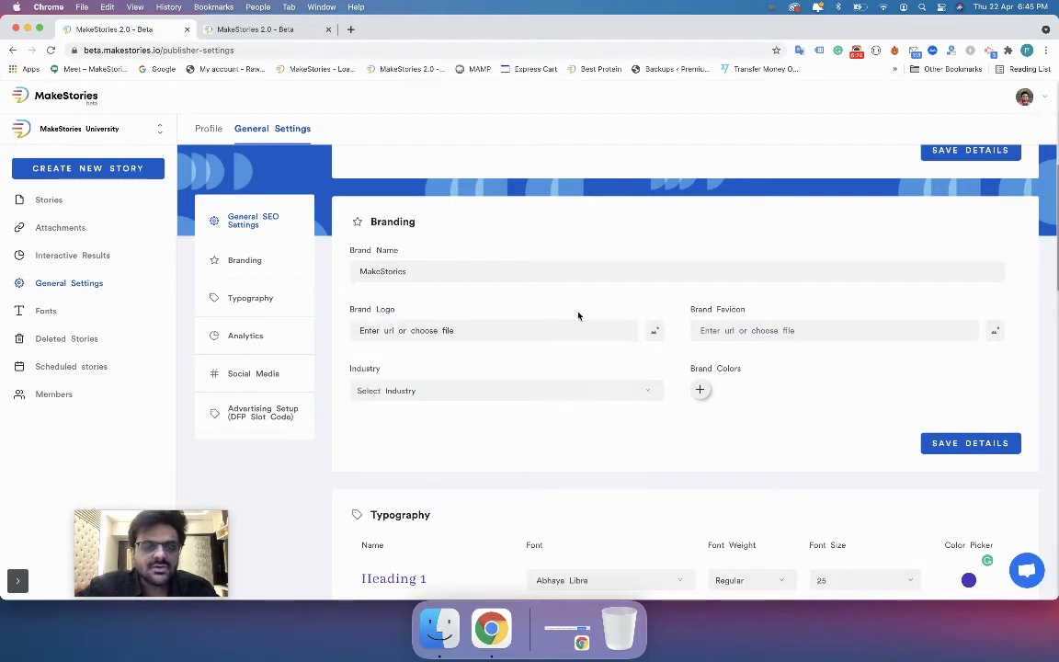
pyautogui.click(351, 28)
# Search AMP docs and read the amp-story publisher-logo-src guidelines.
pyautogui.write('amp')
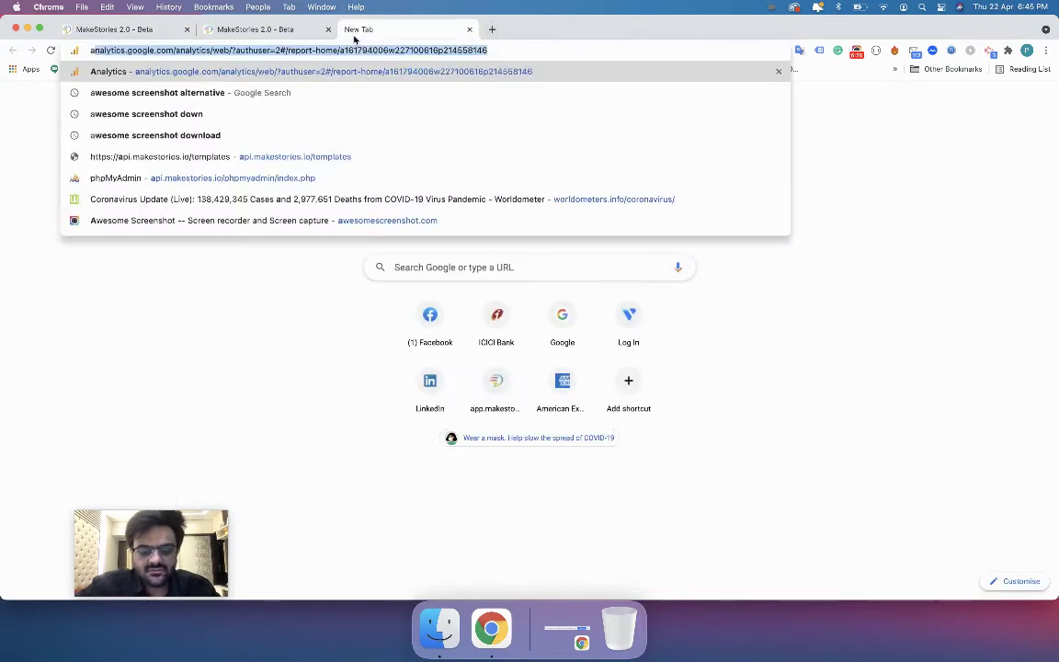
pyautogui.write(' de')
pyautogui.press('Return')
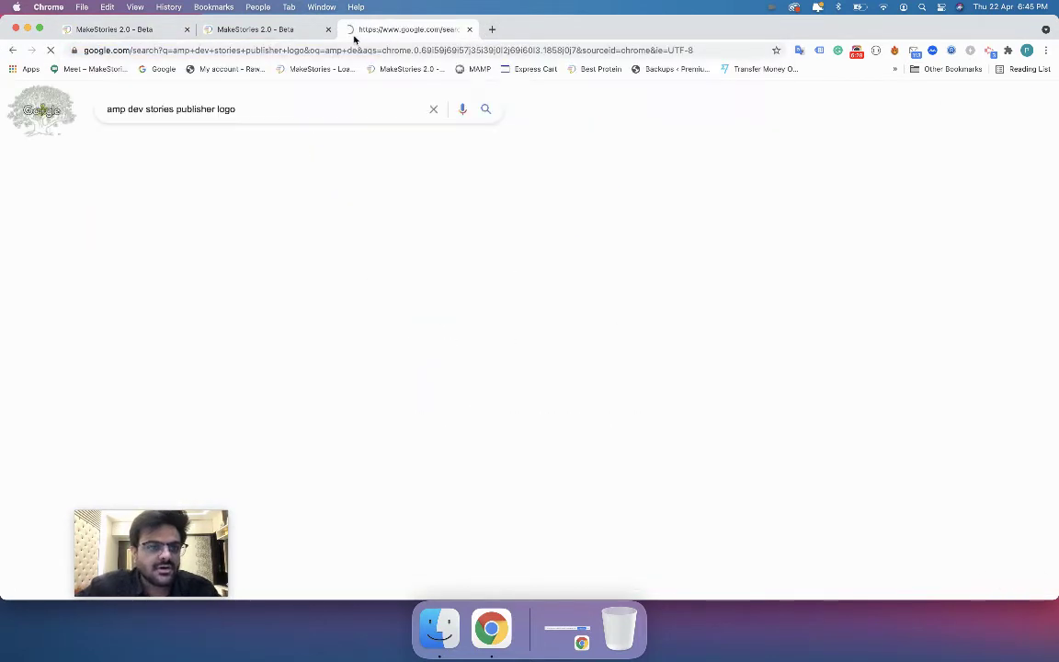
pyautogui.click(206, 315)
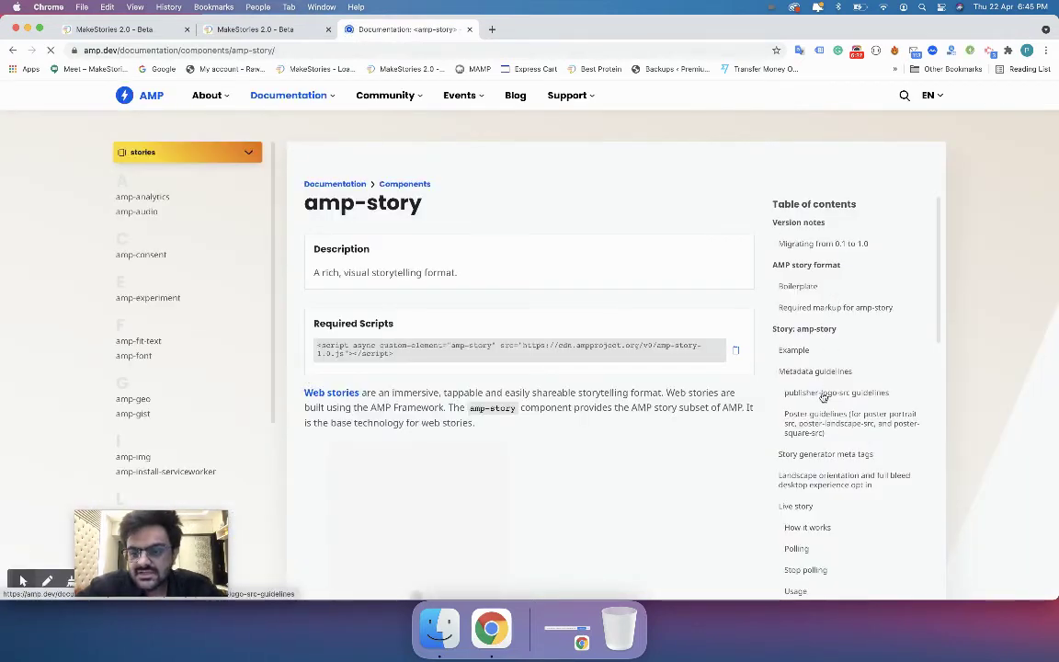
pyautogui.click(823, 396)
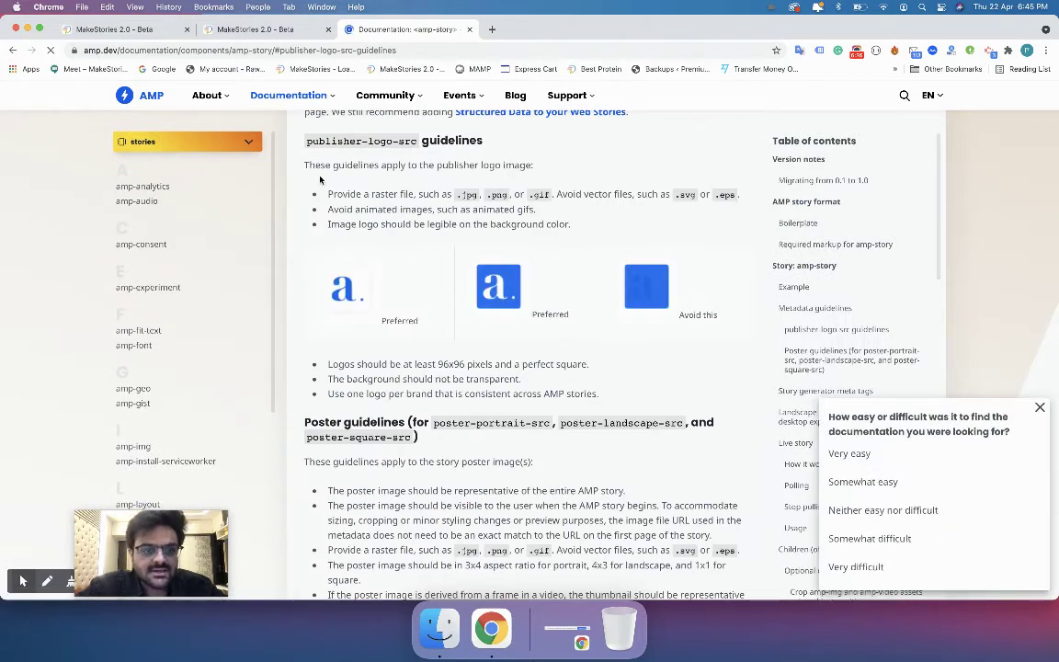
pyautogui.moveTo(309, 166); pyautogui.dragTo(468, 188)
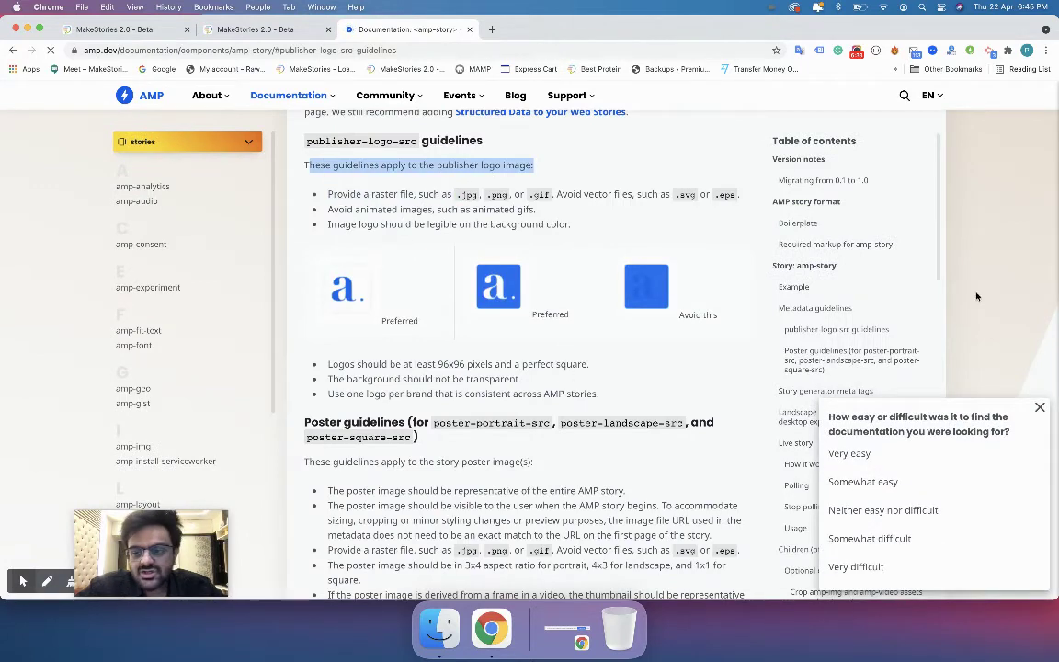
pyautogui.click(1039, 408)
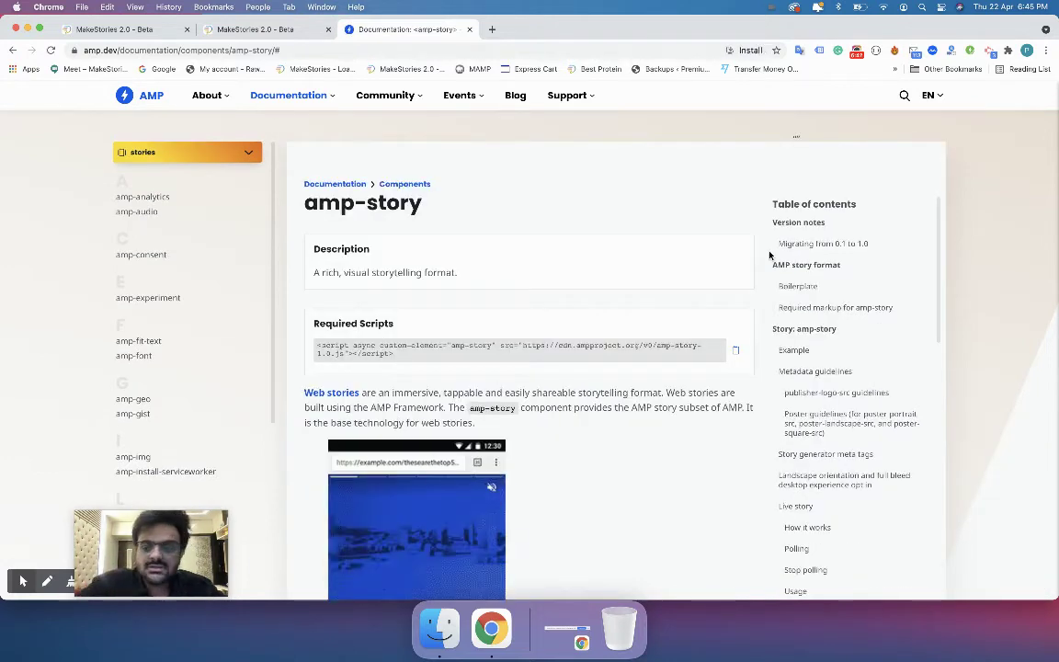
pyautogui.click(835, 393)
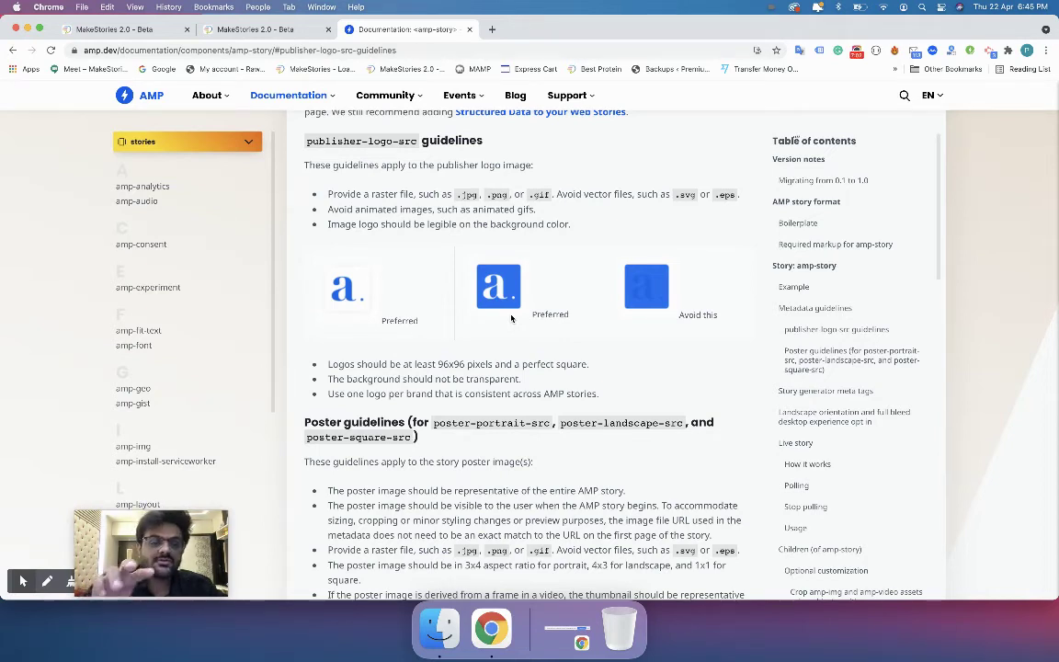
# Load the MakeStories homepage in a new browser tab.
pyautogui.click(492, 30)
pyautogui.write('make')
pyautogui.press('Return')
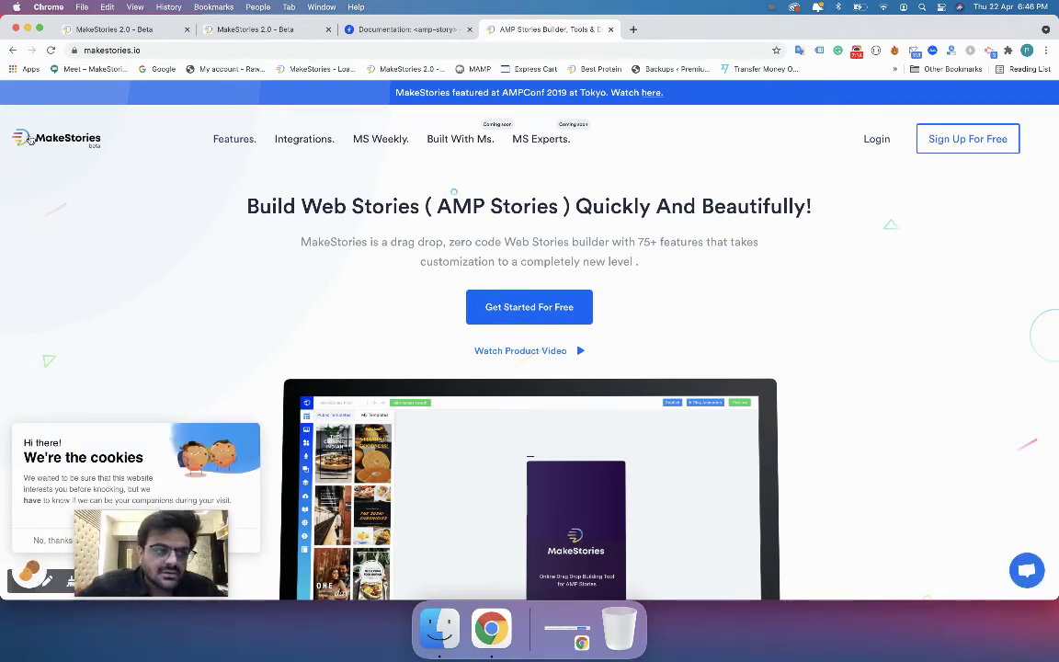
# Upload Group 52.png from Downloads and set it as the brand logo.
pyautogui.click(153, 35)
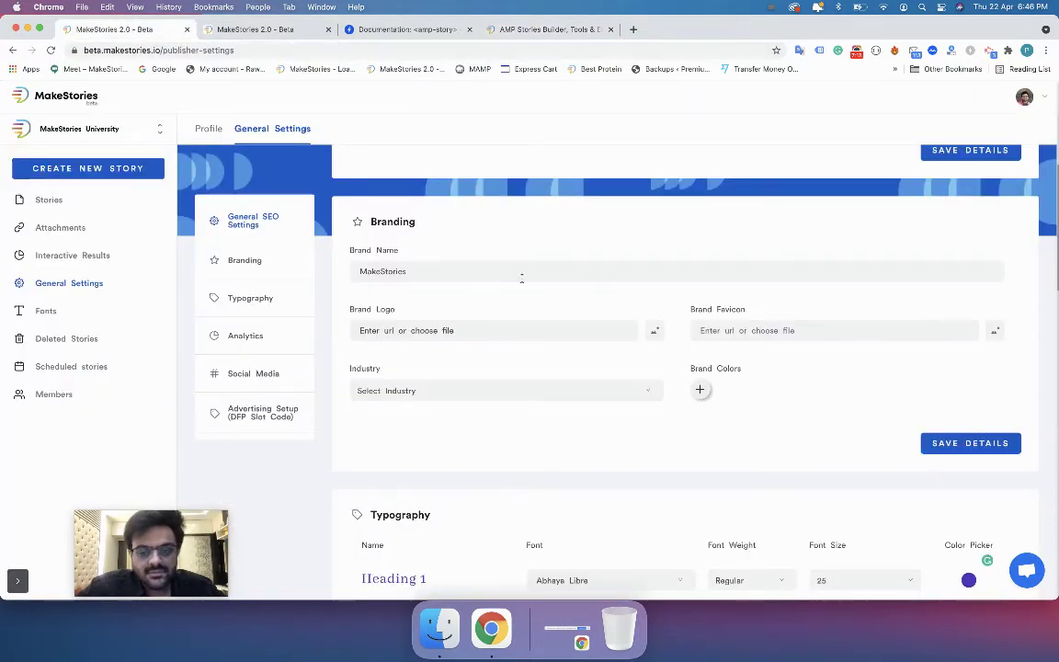
pyautogui.click(653, 332)
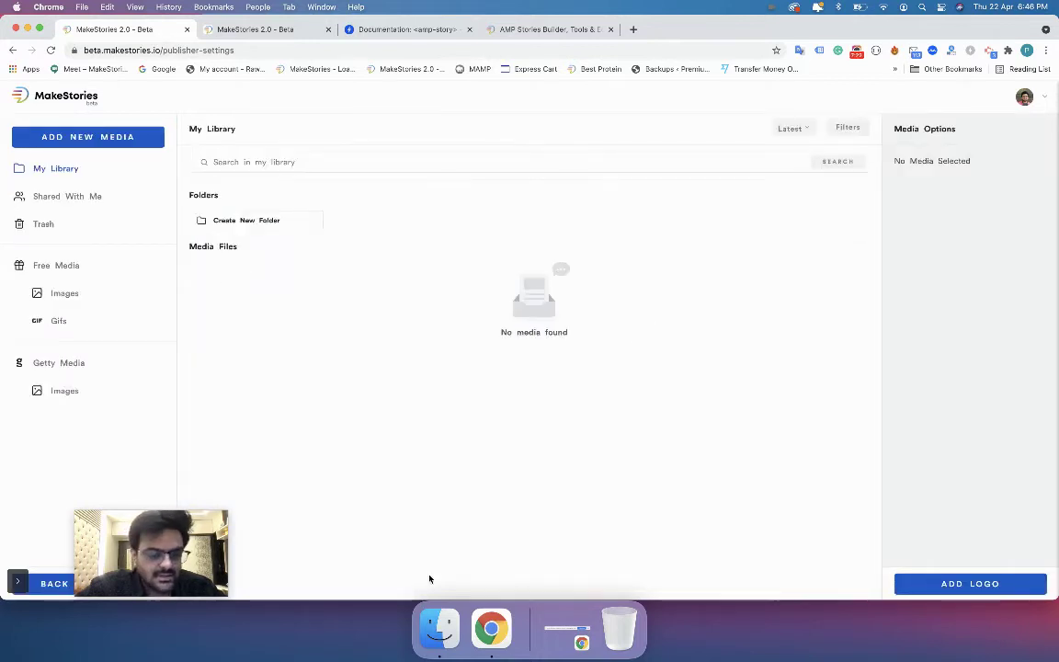
pyautogui.click(439, 628)
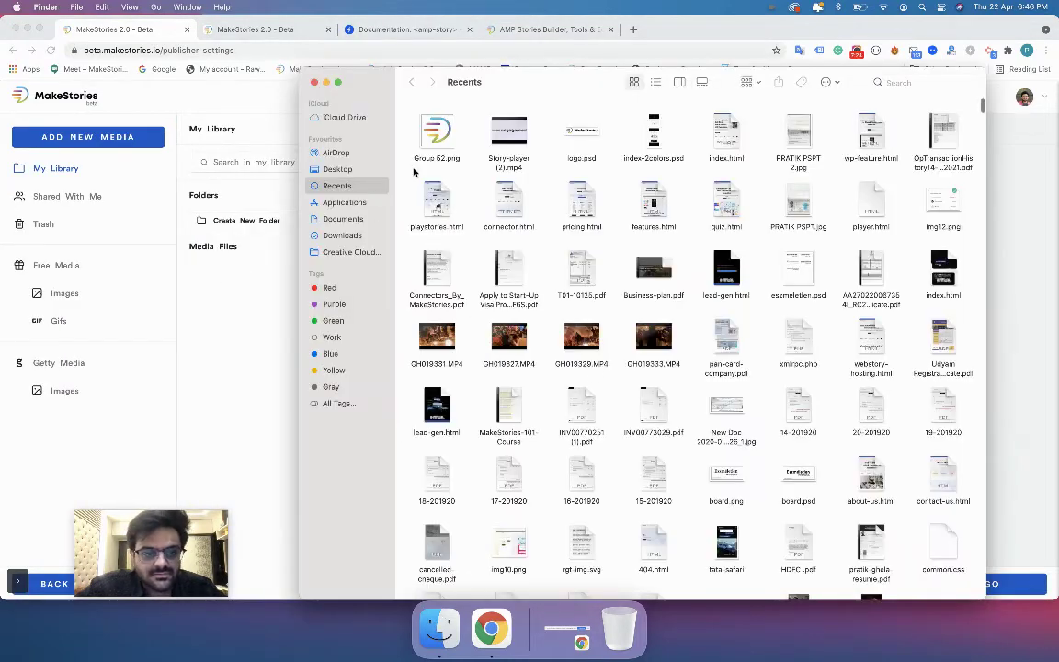
pyautogui.click(342, 236)
pyautogui.moveTo(562, 144); pyautogui.dragTo(276, 310)
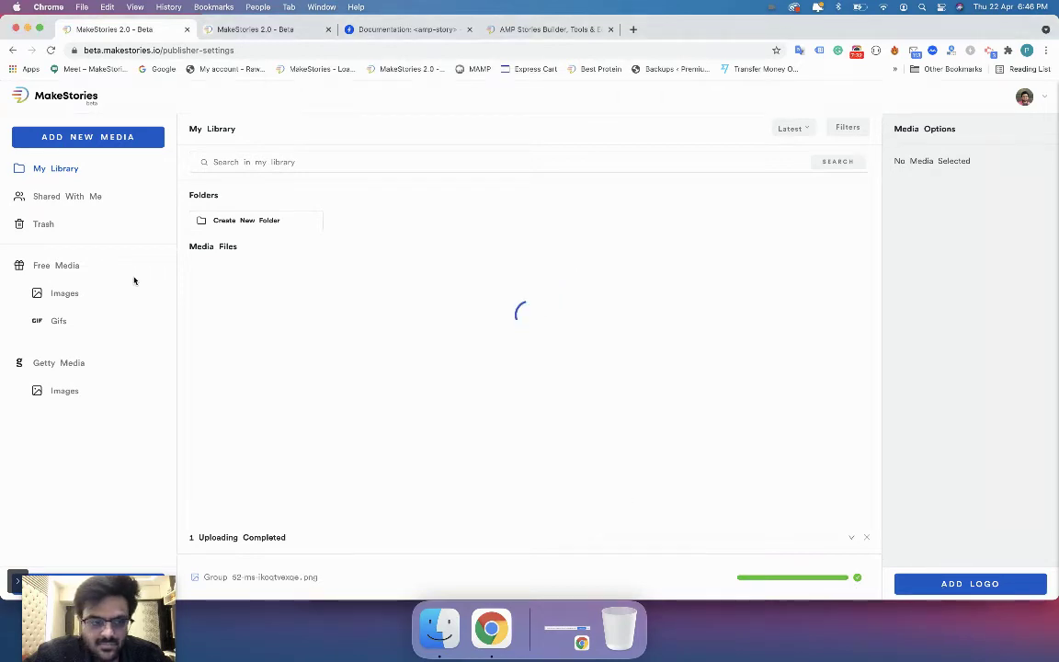
pyautogui.click(243, 313)
pyautogui.click(949, 584)
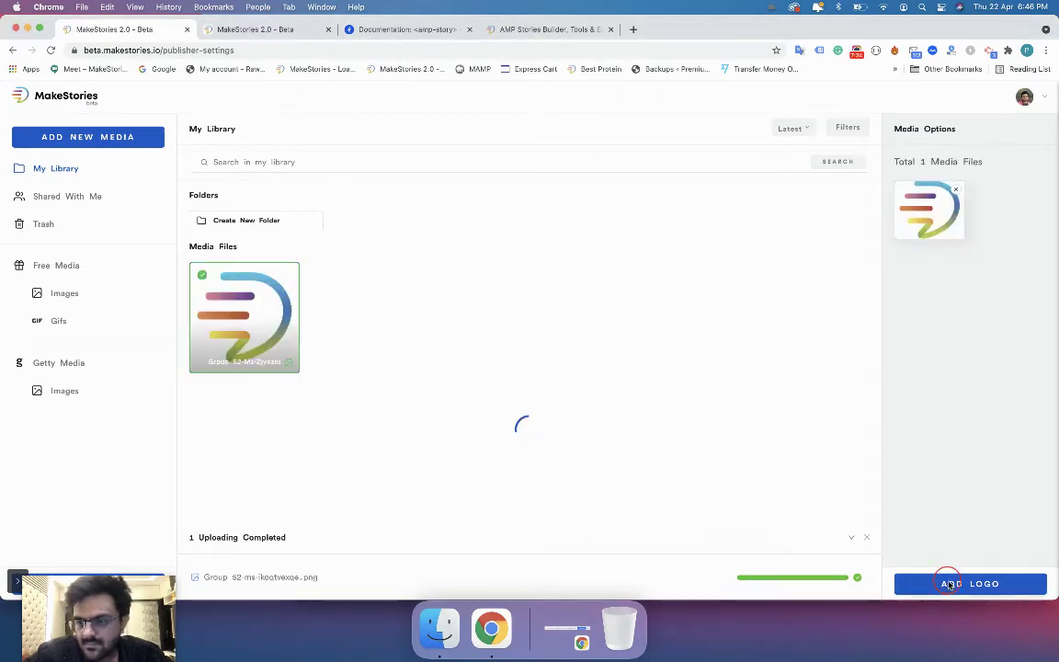
# Copy the brand logo URL into the Brand Favicon field.
pyautogui.tripleClick(592, 333)
pyautogui.press('cmd+c')
pyautogui.click(785, 334)
pyautogui.press('cmd+v')
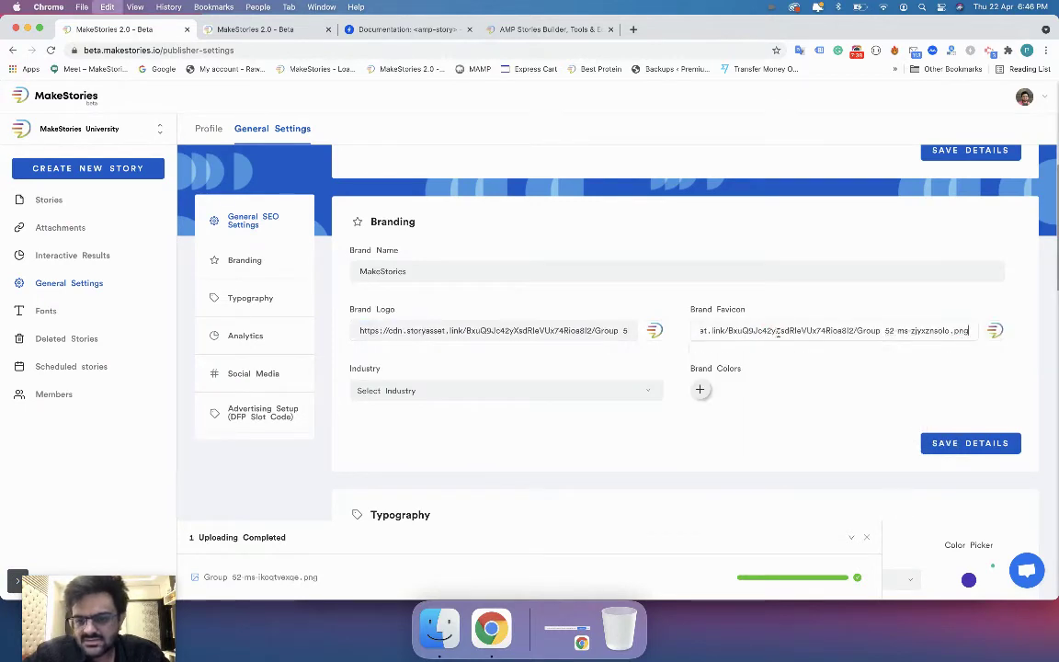
# Set the brand industry to Digital Agency, then view the story's Setup Publisher Details page.
pyautogui.click(652, 368)
pyautogui.click(542, 385)
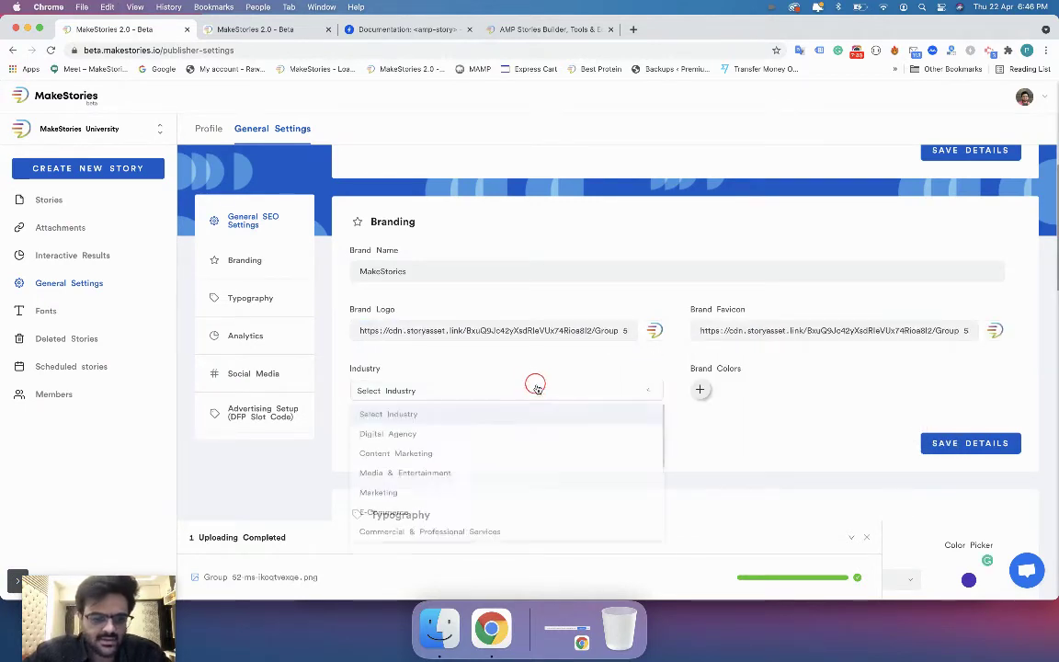
pyautogui.click(487, 437)
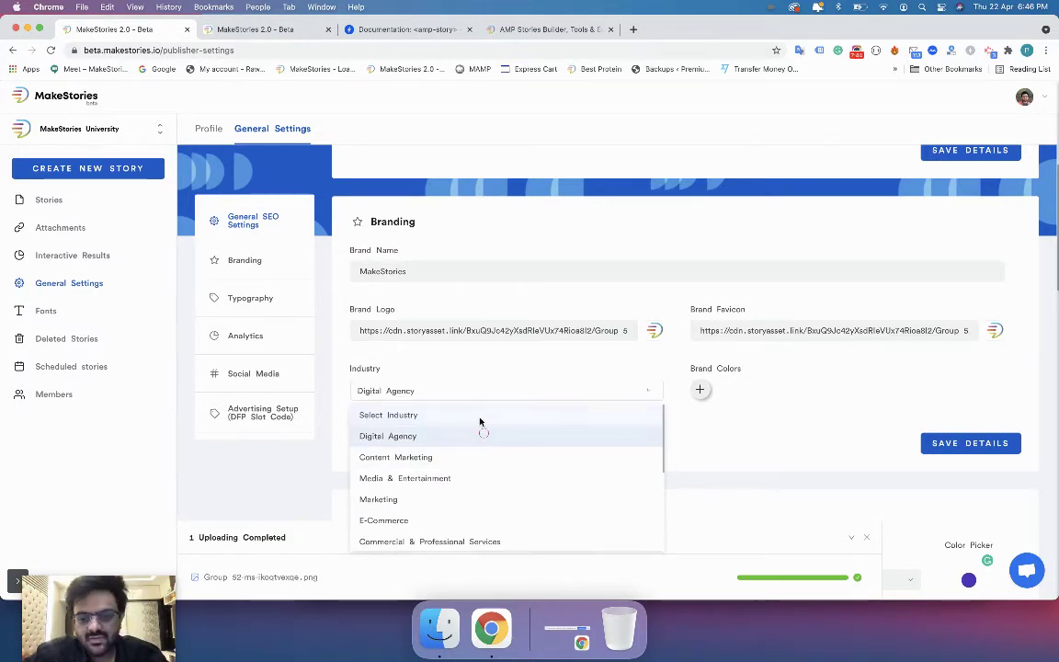
pyautogui.click(444, 284)
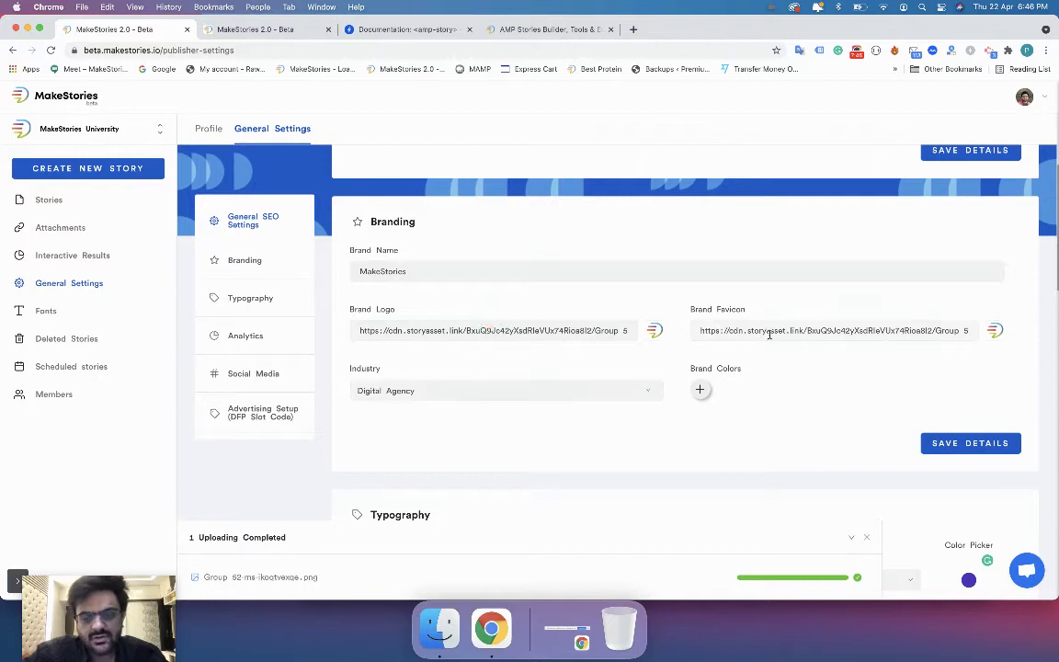
pyautogui.click(275, 31)
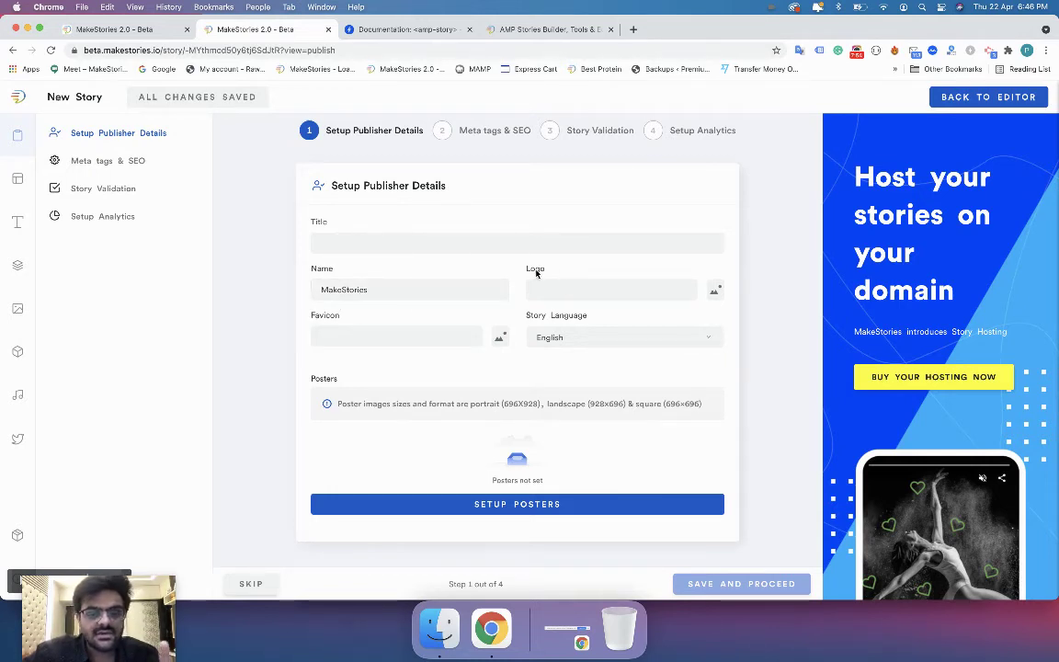
# Save the Branding details, close the story and AMP documentation tabs, and create a new story.
pyautogui.click(129, 31)
pyautogui.click(292, 31)
pyautogui.click(327, 31)
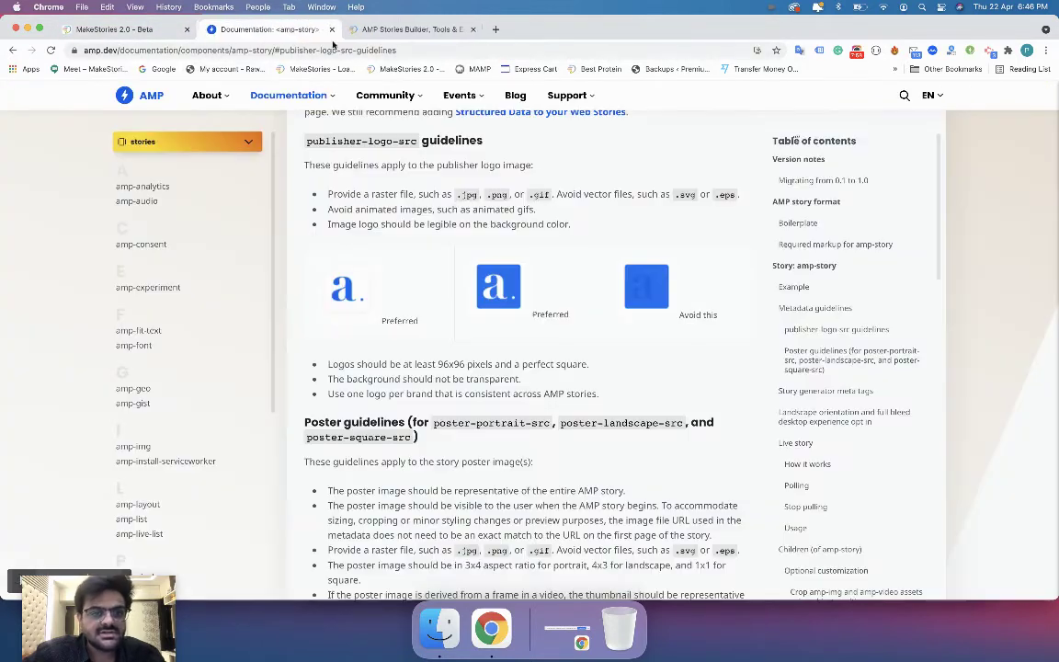
pyautogui.click(124, 29)
pyautogui.click(940, 445)
pyautogui.click(329, 30)
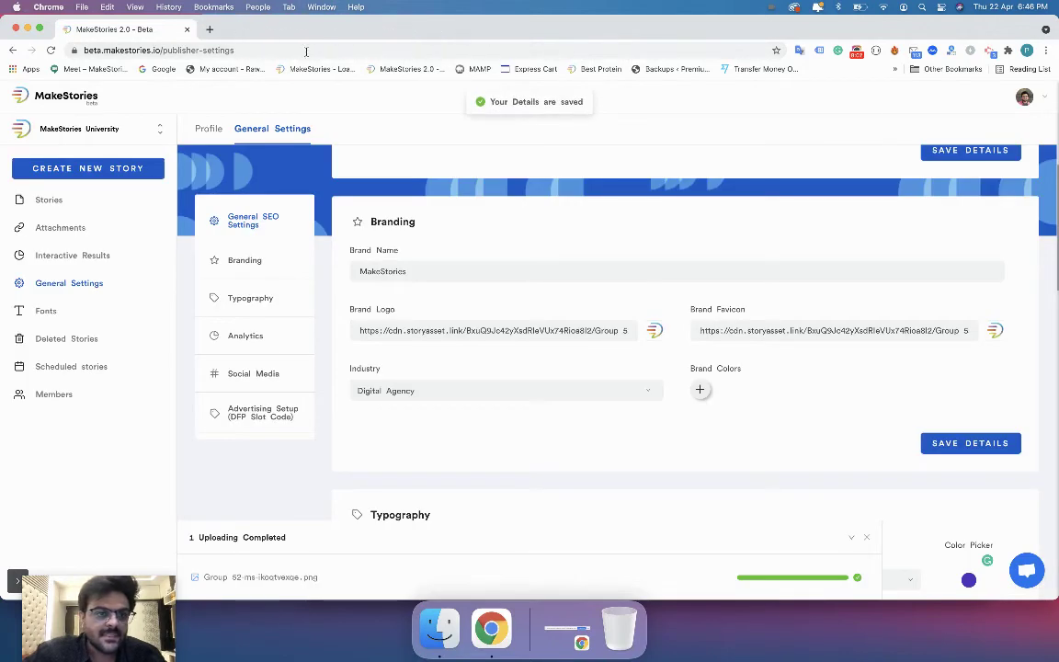
pyautogui.click(102, 168)
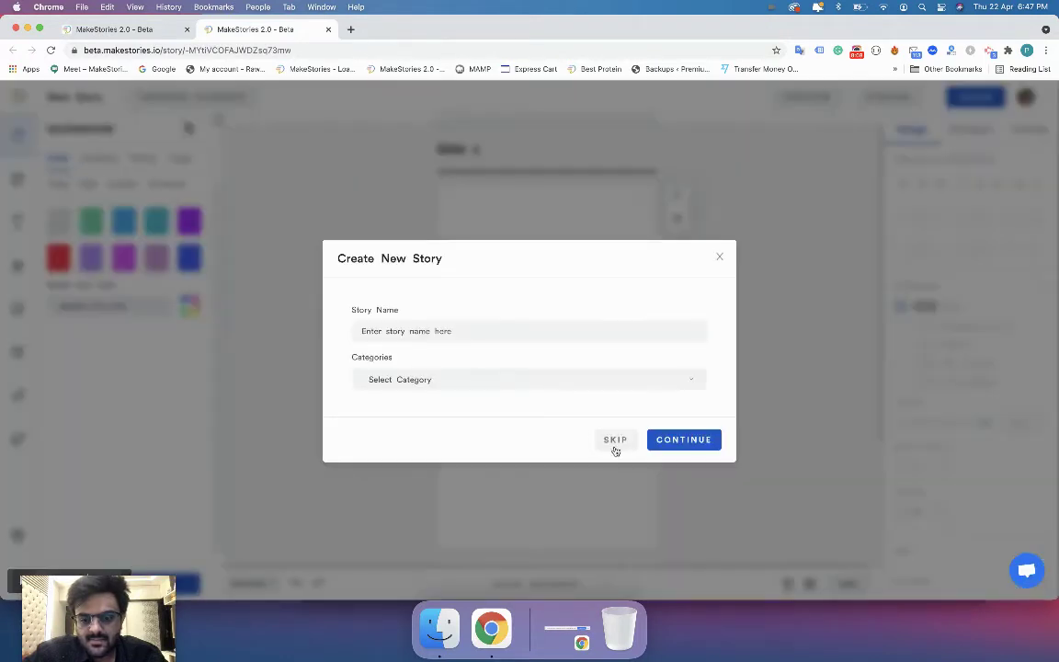
# Skip the new-story prompt and choose Publish as a Web Story.
pyautogui.click(613, 441)
pyautogui.click(889, 98)
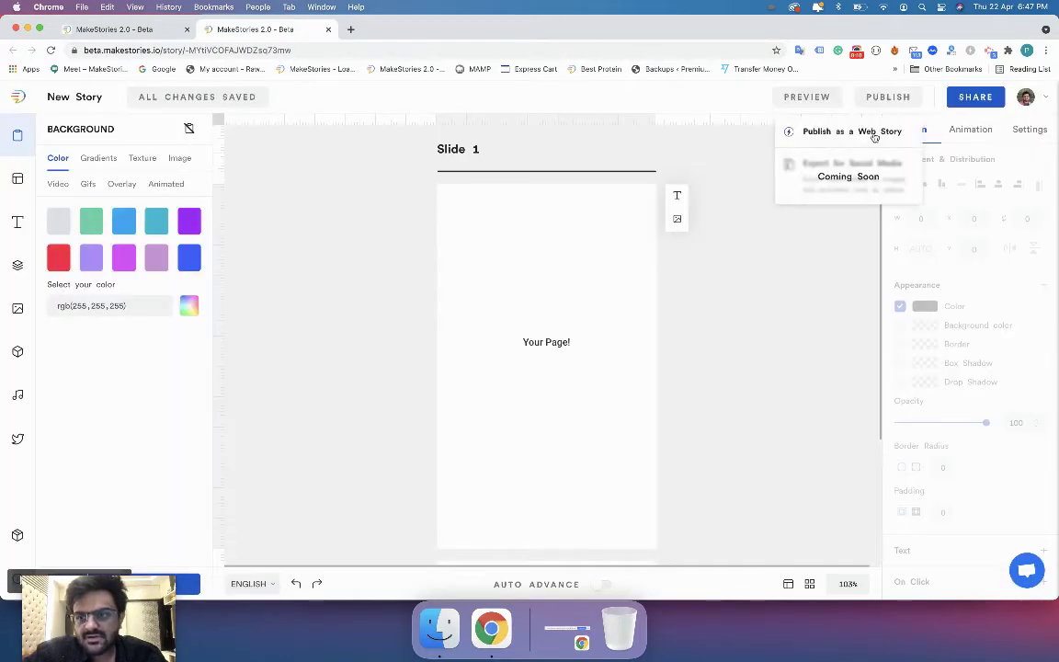
pyautogui.click(852, 132)
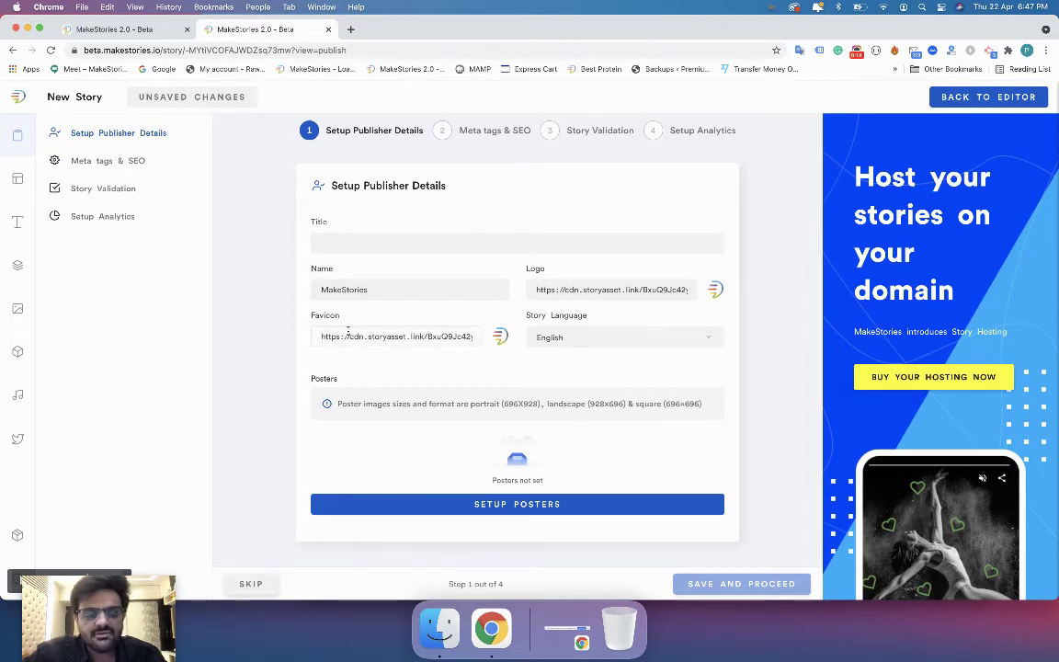
pyautogui.moveTo(331, 290); pyautogui.dragTo(407, 295)
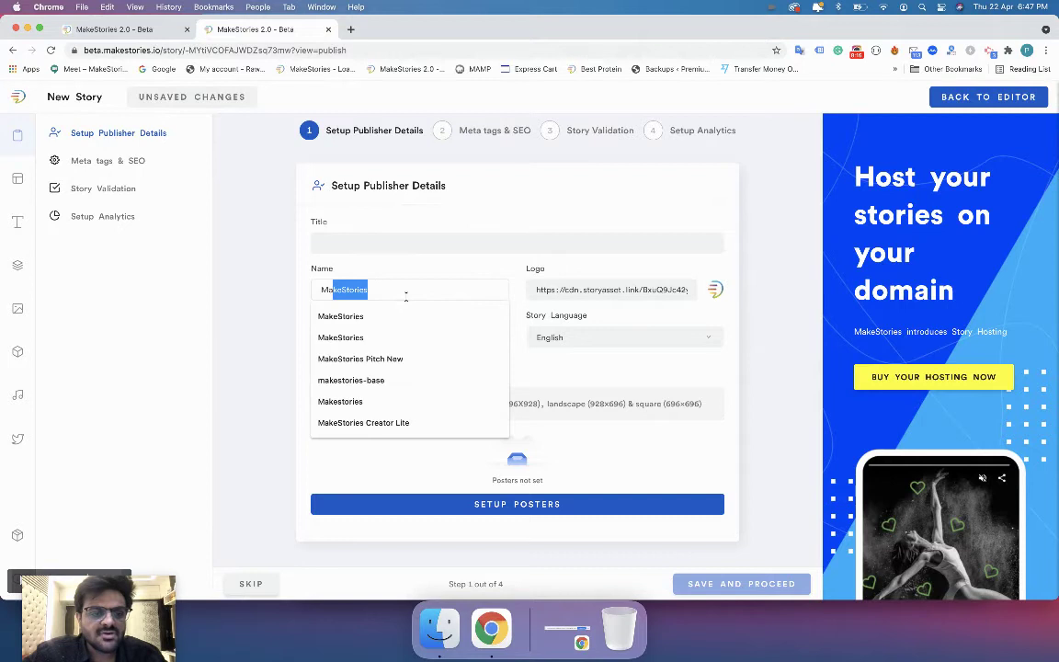
# Compare the publisher name with the brand name, then return to the Typography settings.
pyautogui.hotkey('ctrl', 'shift', 'Tab')
pyautogui.scroll(3, 644, 276)
pyautogui.doubleClick(727, 300)
pyautogui.hotkey('ctrl', 'Tab')
pyautogui.doubleClick(344, 292)
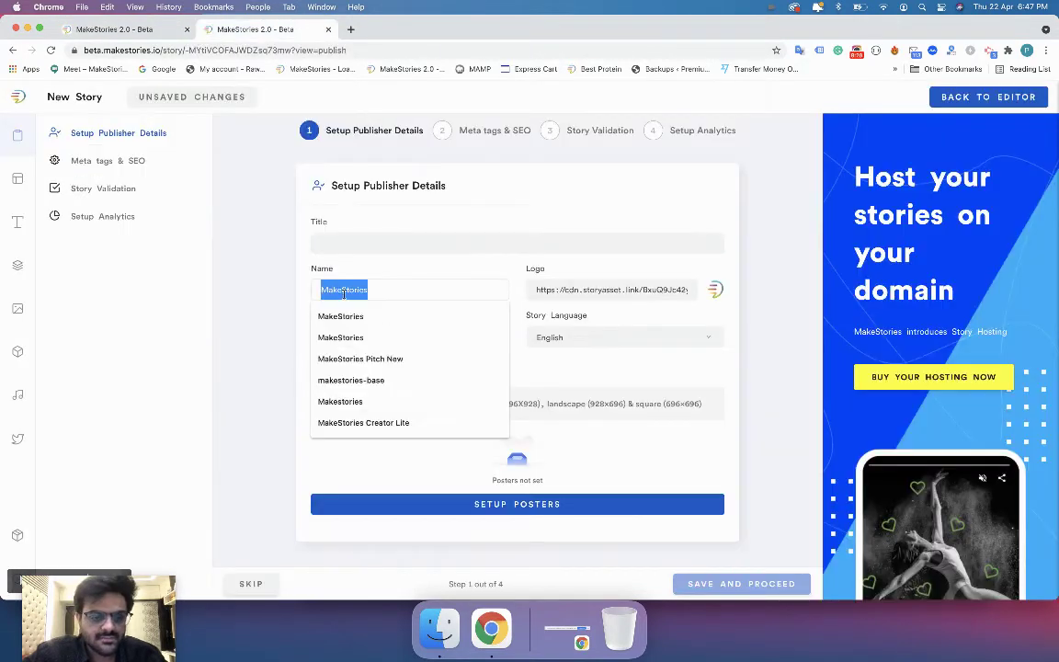
pyautogui.click(385, 220)
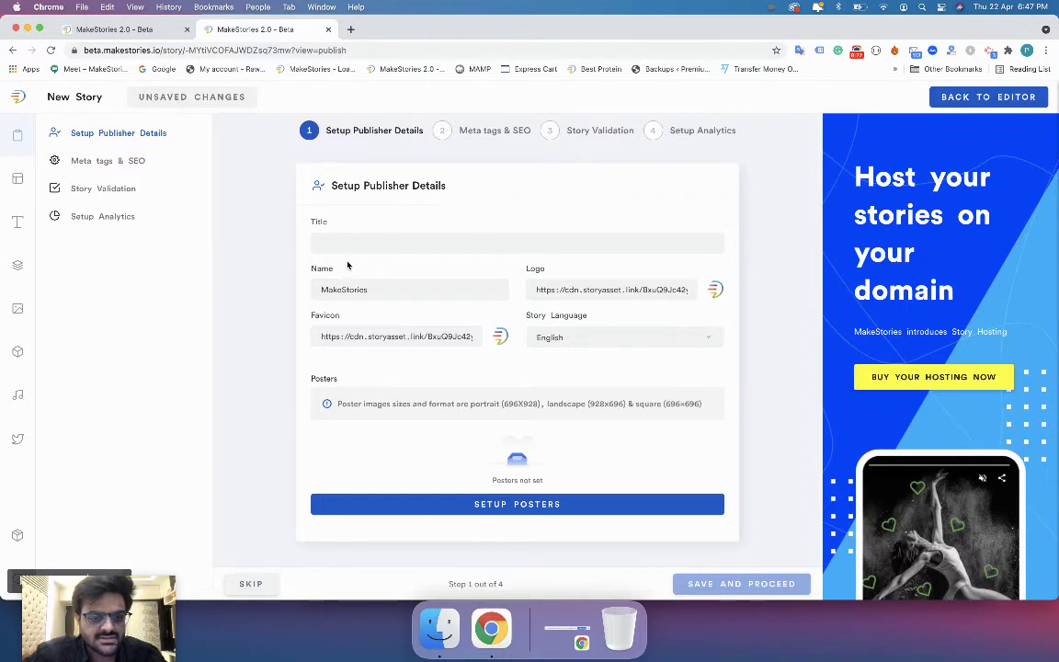
pyautogui.hotkey('ctrl', 'shift', 'Tab')
pyautogui.scroll(-5, 428, 407)
pyautogui.scroll(-3, 429, 408)
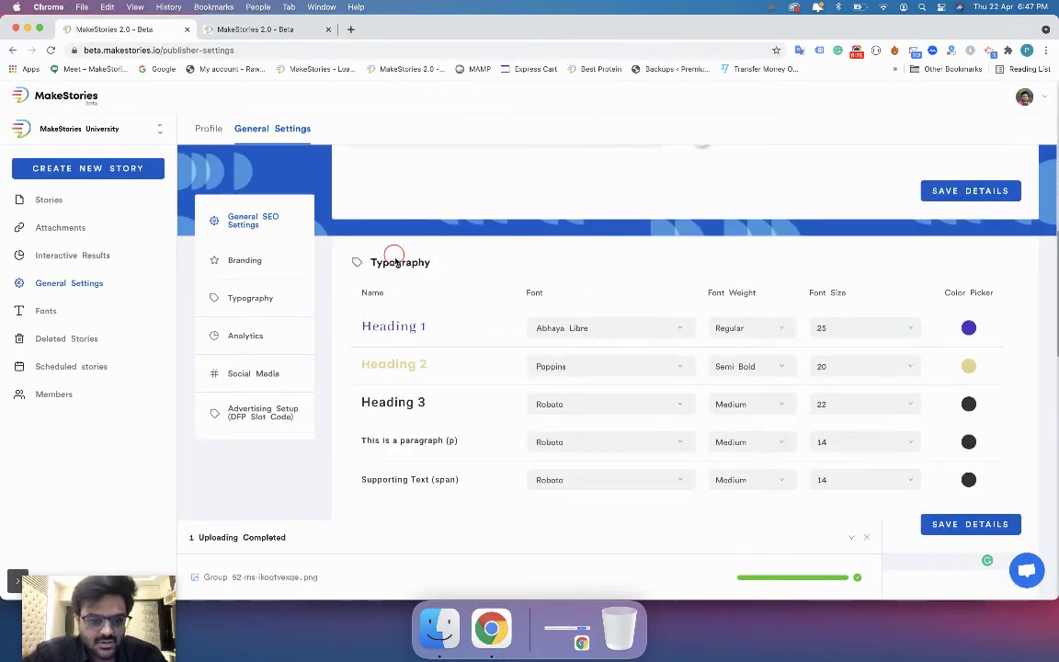
# Close the new story's tab despite the Leave site prompt, and open Heading 1's font list.
pyautogui.scroll(-2, 396, 263)
pyautogui.scroll(-1, 391, 267)
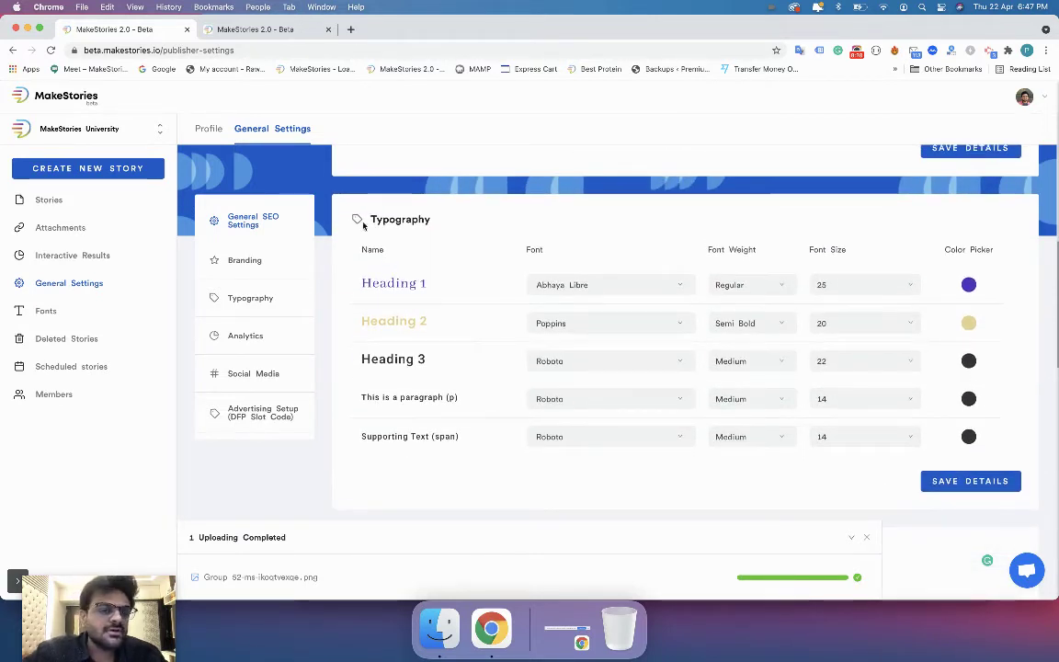
pyautogui.click(331, 33)
pyautogui.click(330, 30)
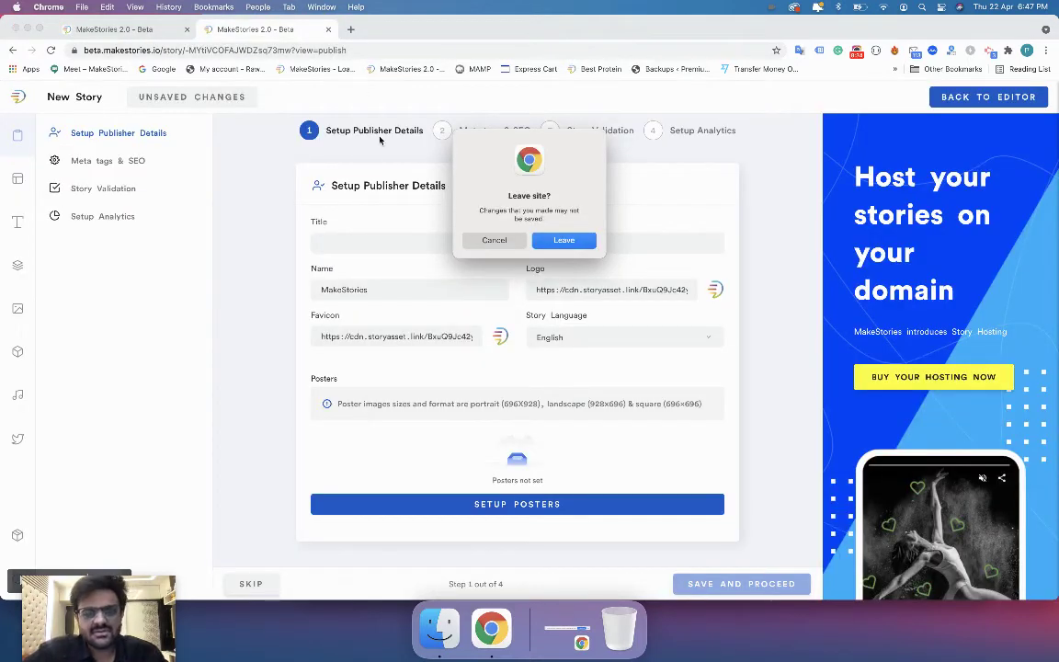
pyautogui.click(492, 241)
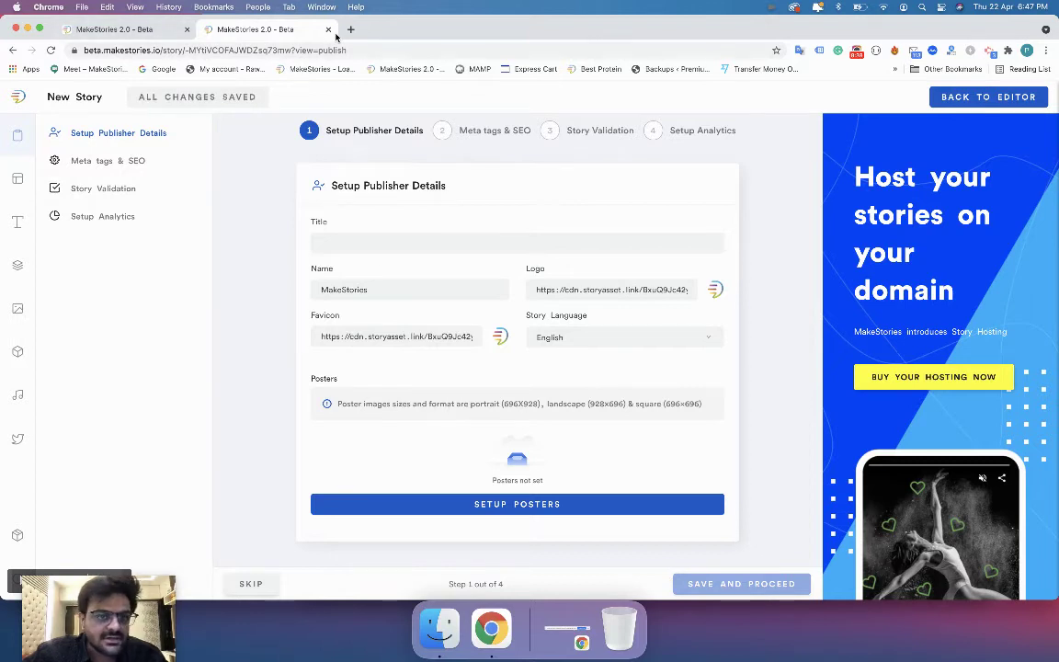
pyautogui.click(328, 29)
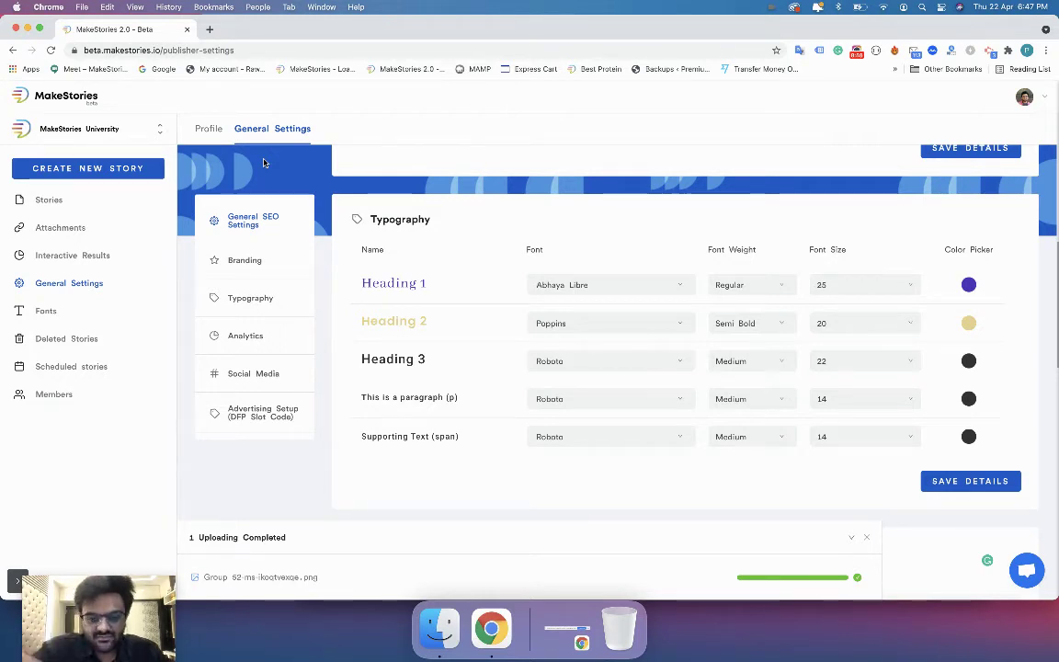
pyautogui.click(628, 285)
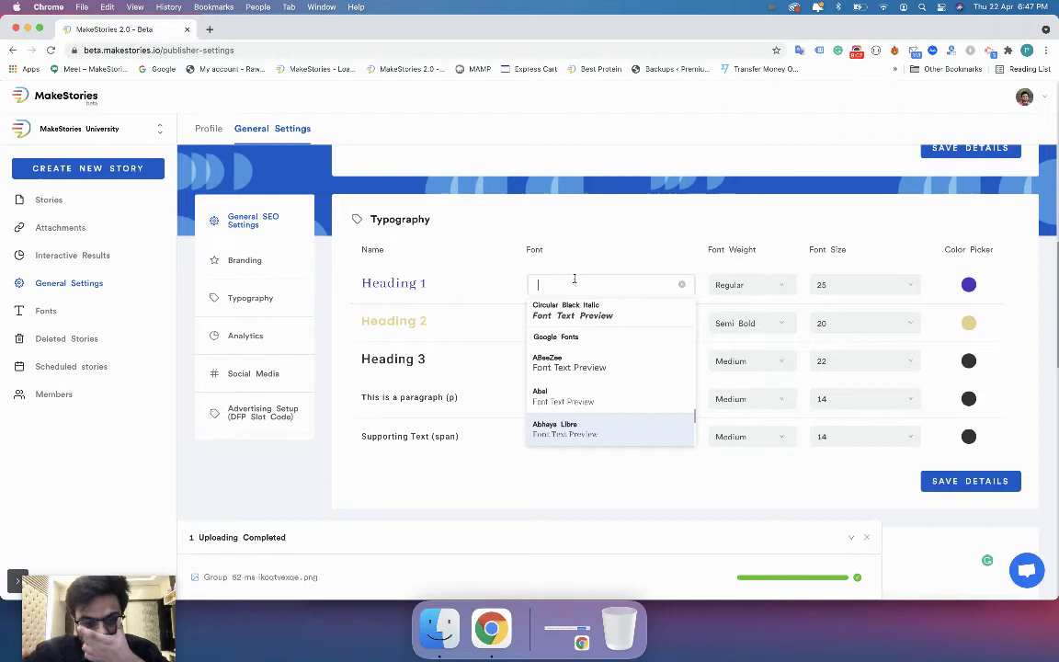
# Set Heading 1 to Montserrat Semi Bold, size 25, in magenta.
pyautogui.scroll(1, 539, 322)
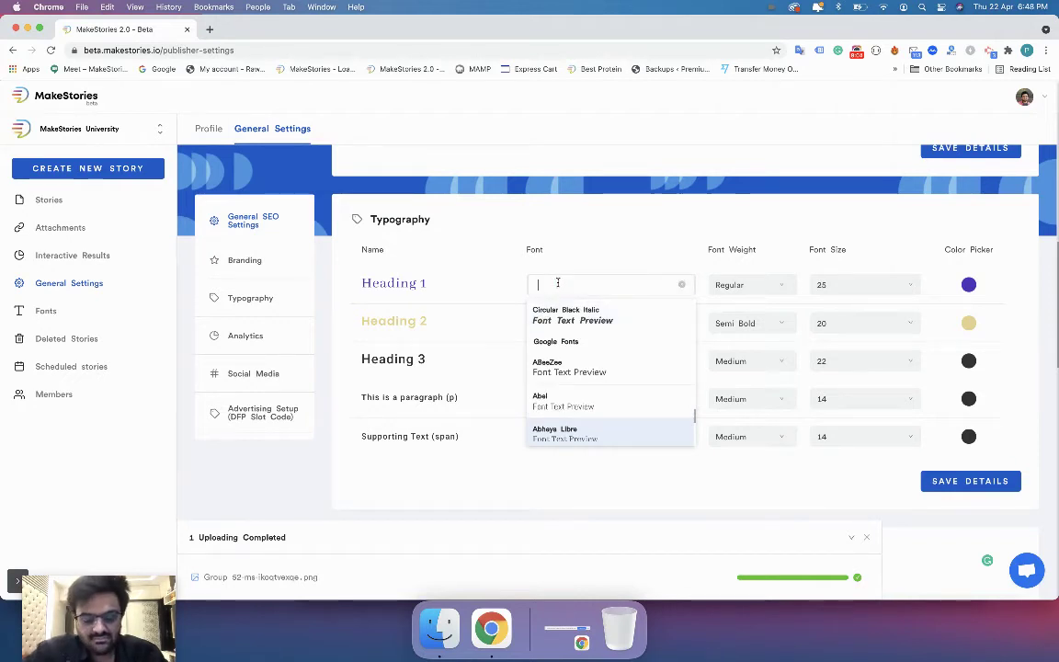
pyautogui.write('Mont')
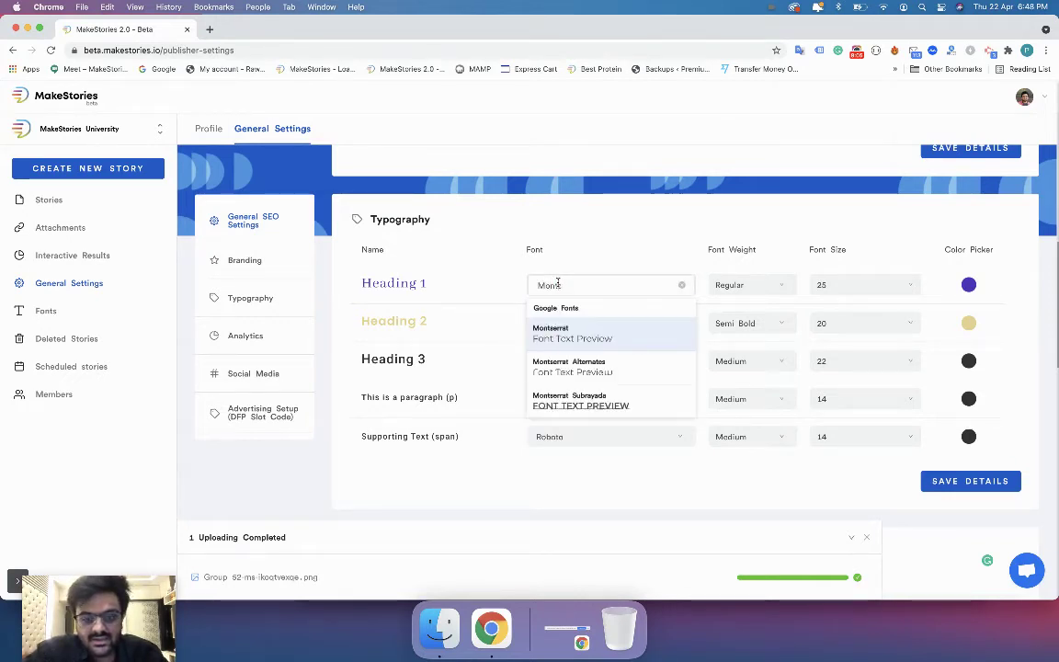
pyautogui.press('Return')
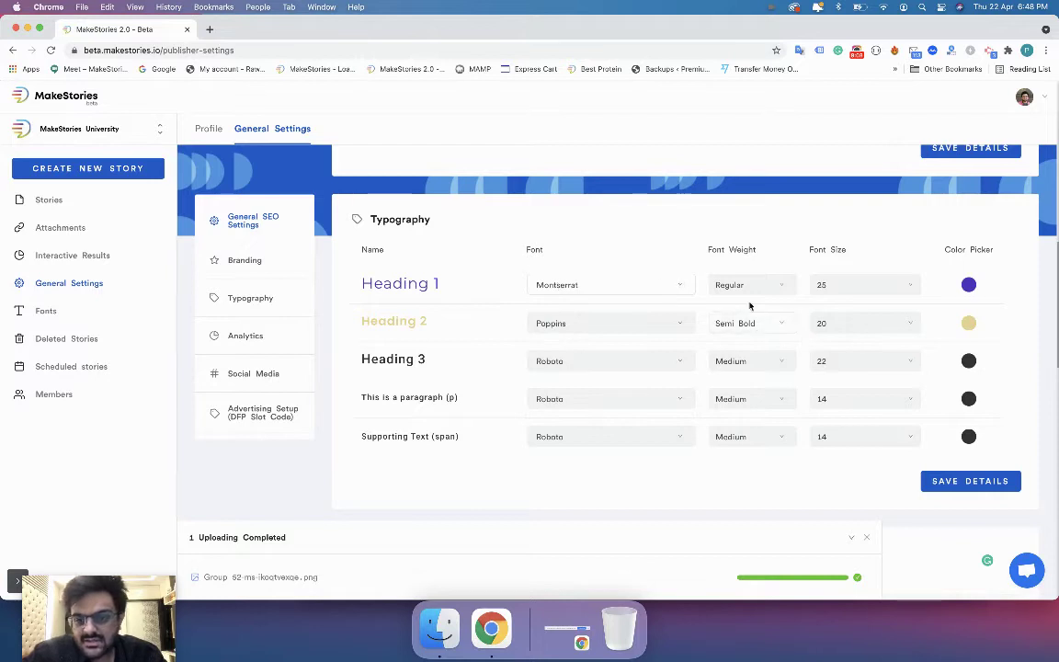
pyautogui.click(747, 290)
pyautogui.click(741, 413)
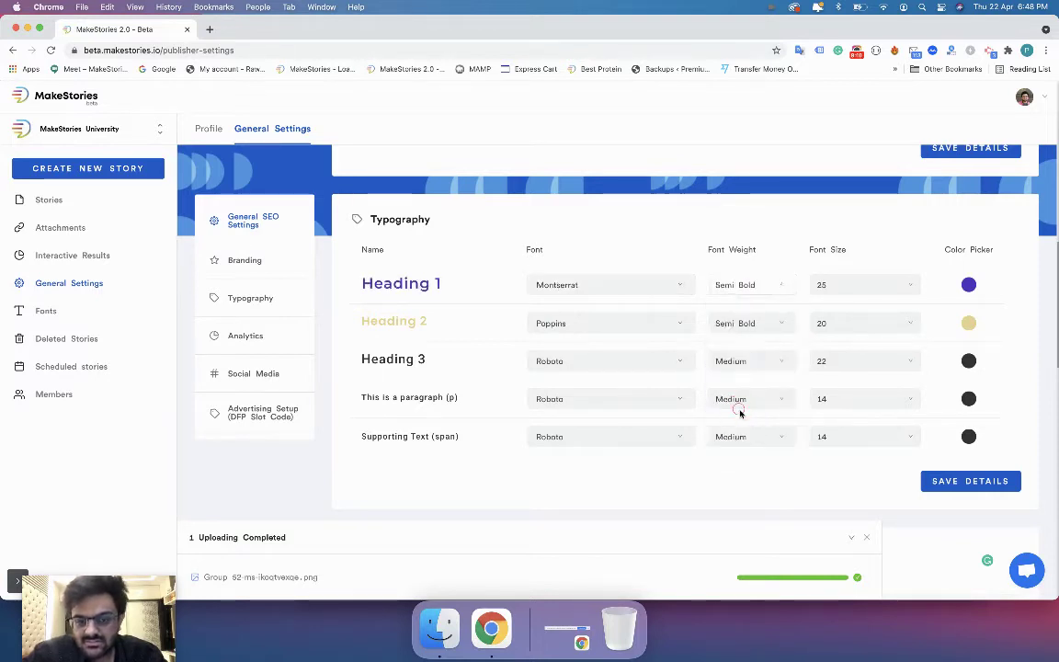
pyautogui.click(847, 292)
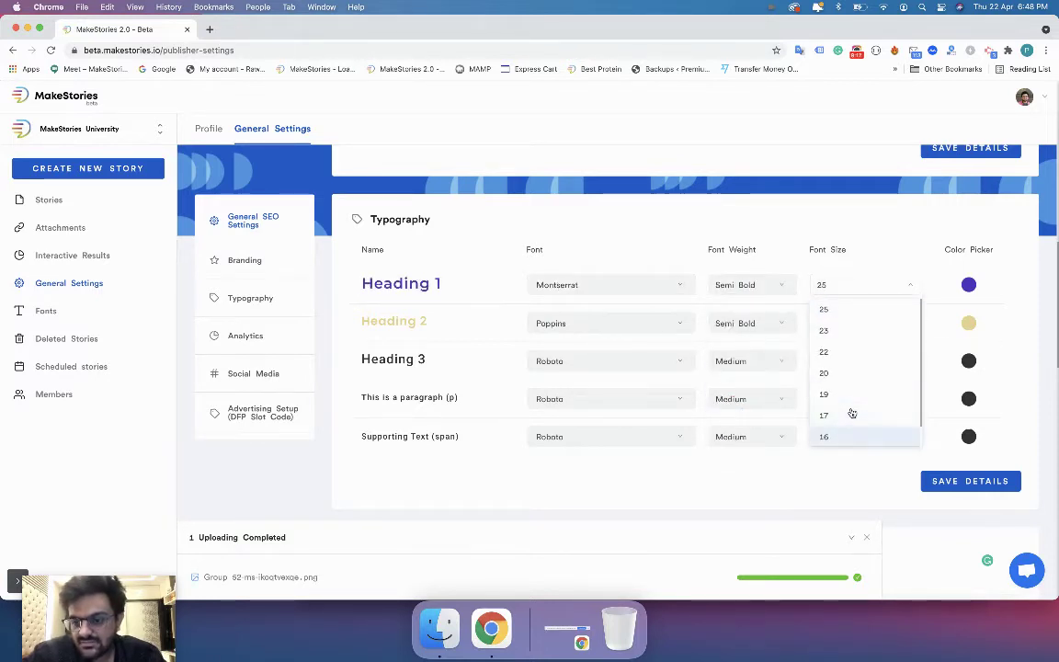
pyautogui.click(832, 308)
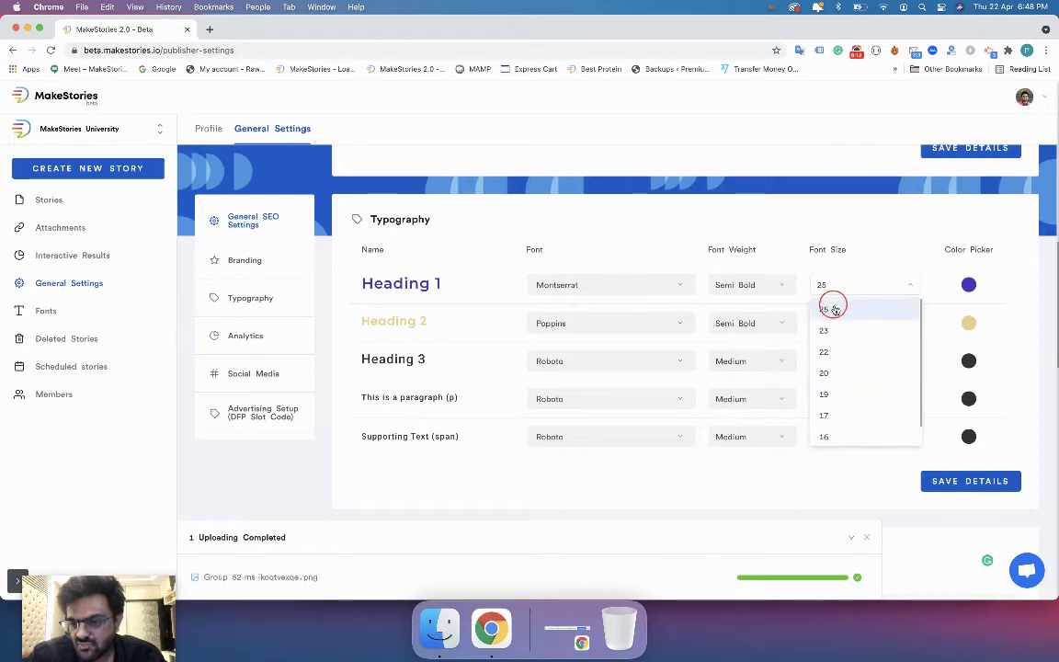
pyautogui.click(968, 284)
pyautogui.moveTo(967, 336); pyautogui.dragTo(961, 307)
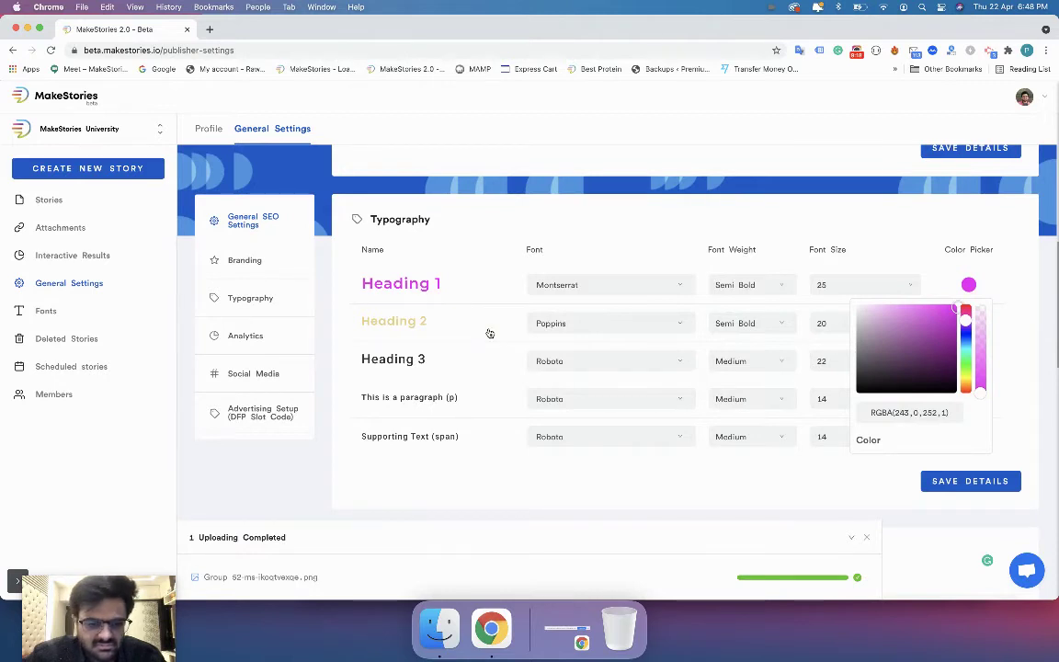
pyautogui.click(489, 333)
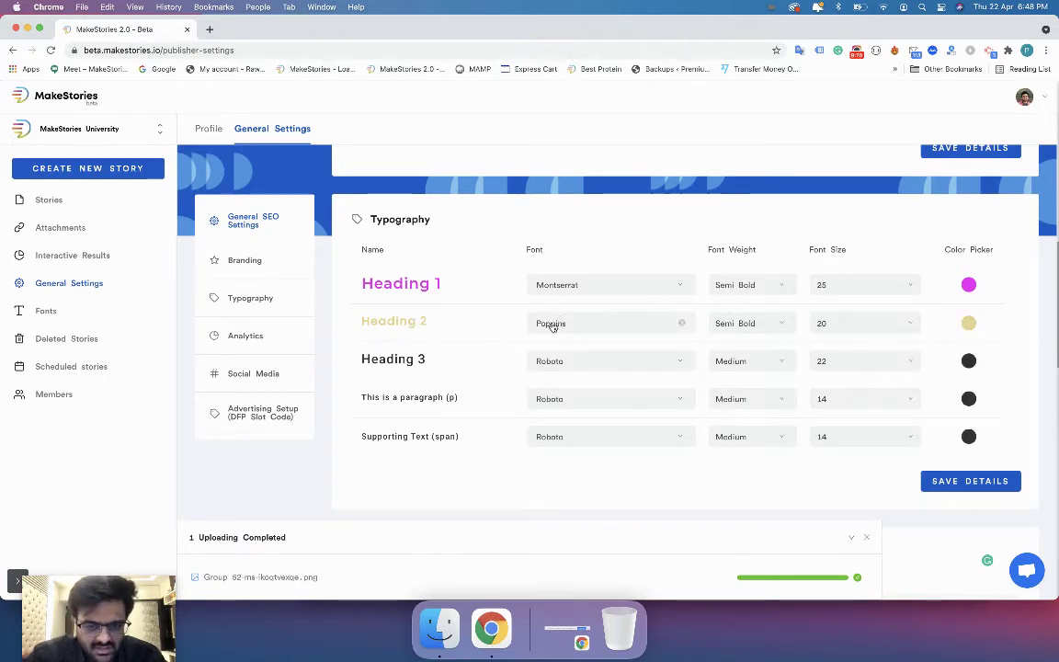
# Set Heading 2 to Oswald Bold at size 23.
pyautogui.click(552, 324)
pyautogui.write('oswa')
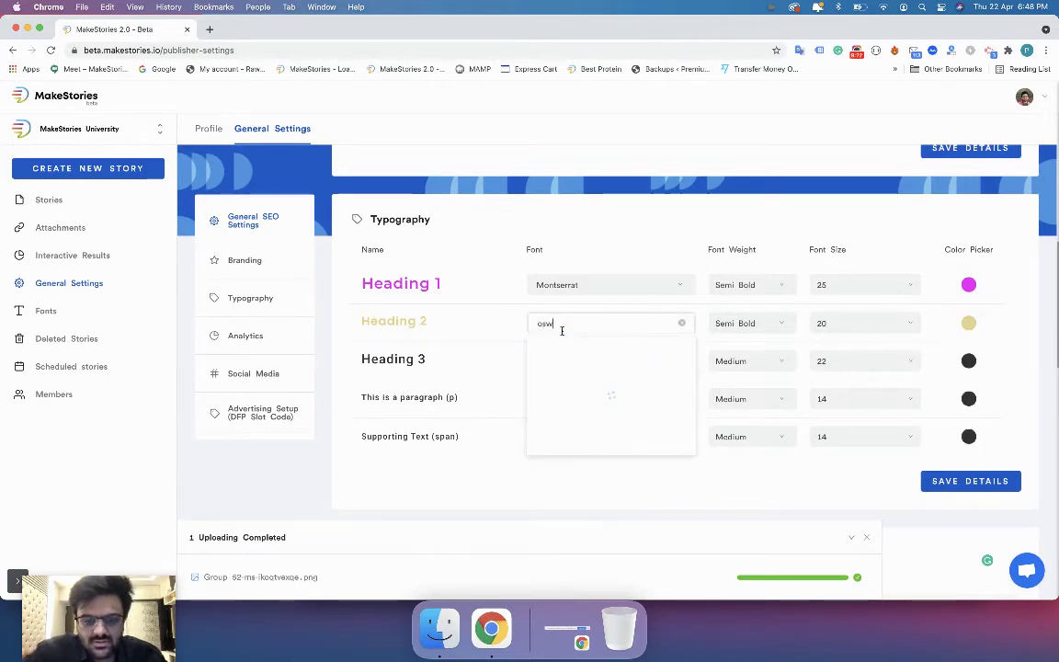
pyautogui.click(563, 366)
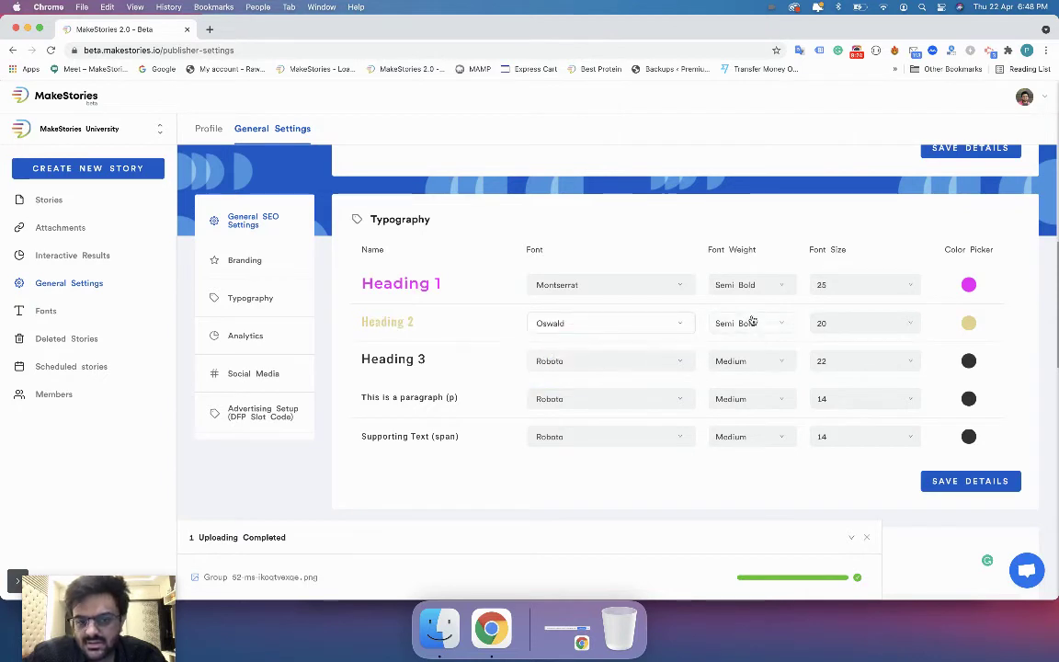
pyautogui.click(746, 323)
pyautogui.click(735, 473)
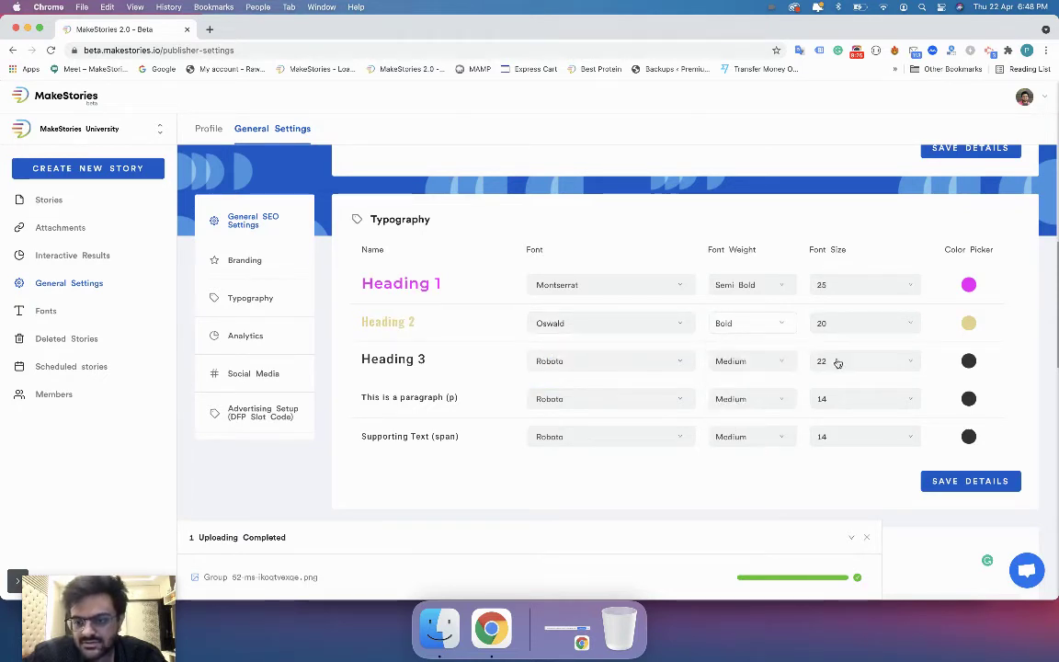
pyautogui.click(844, 324)
pyautogui.click(844, 377)
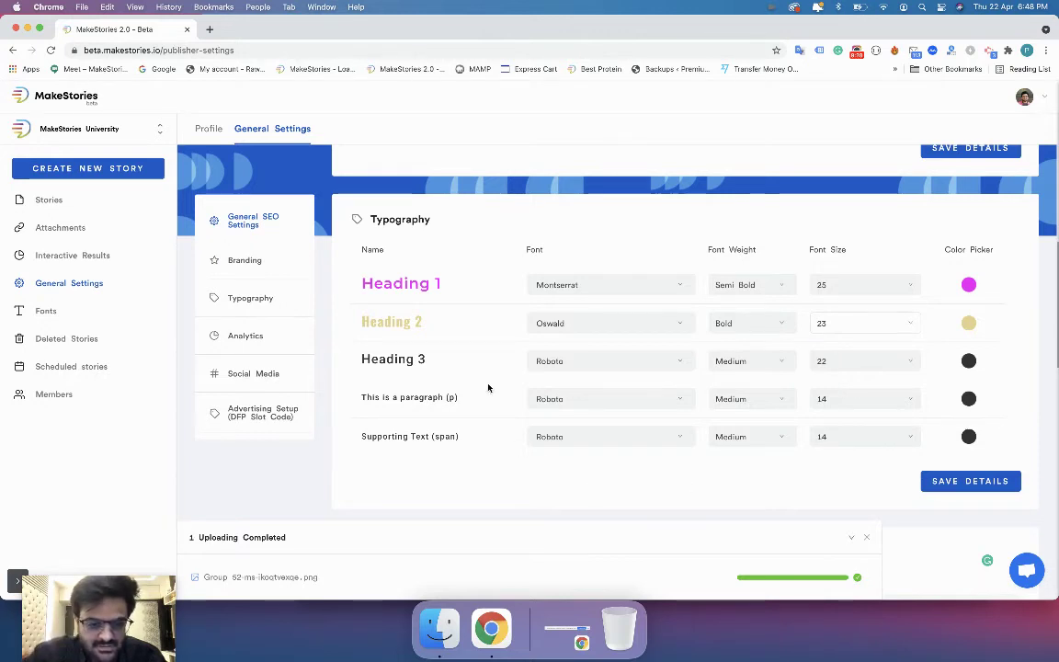
# Set Heading 3 to EWSharpGroteskSmBoldItalic20, Semi Bold, size 17.
pyautogui.click(542, 363)
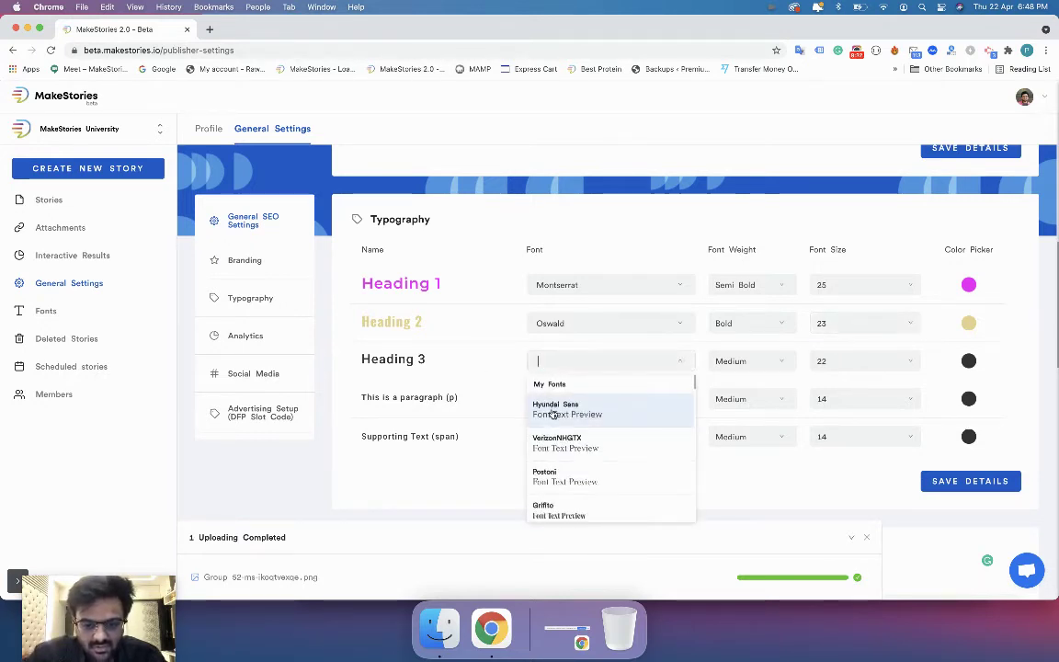
pyautogui.scroll(-5, 554, 435)
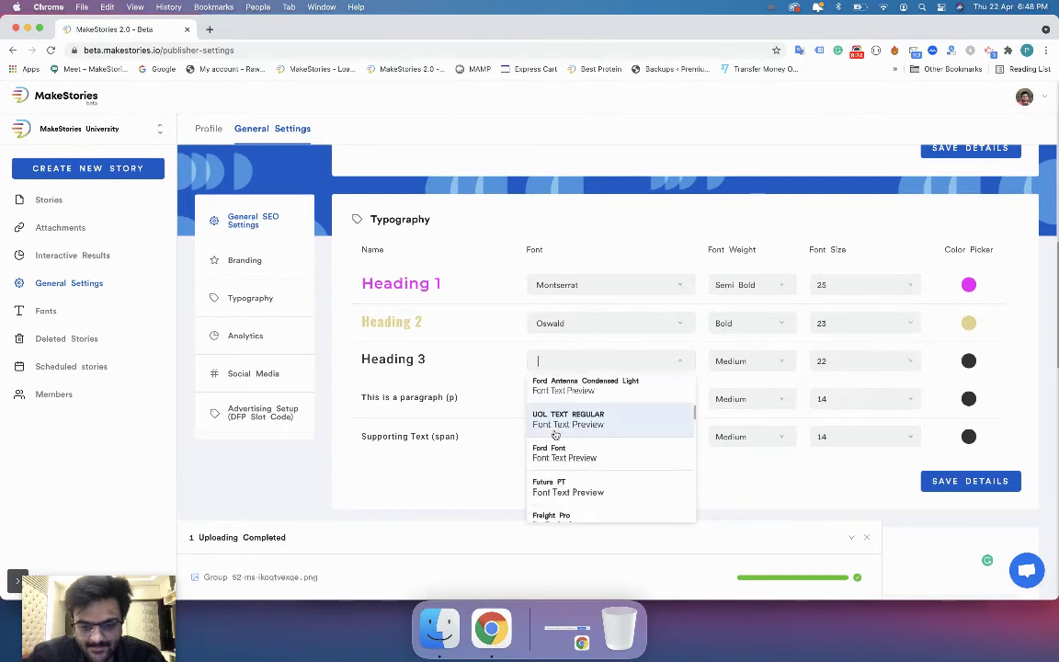
pyautogui.scroll(-10, 555, 435)
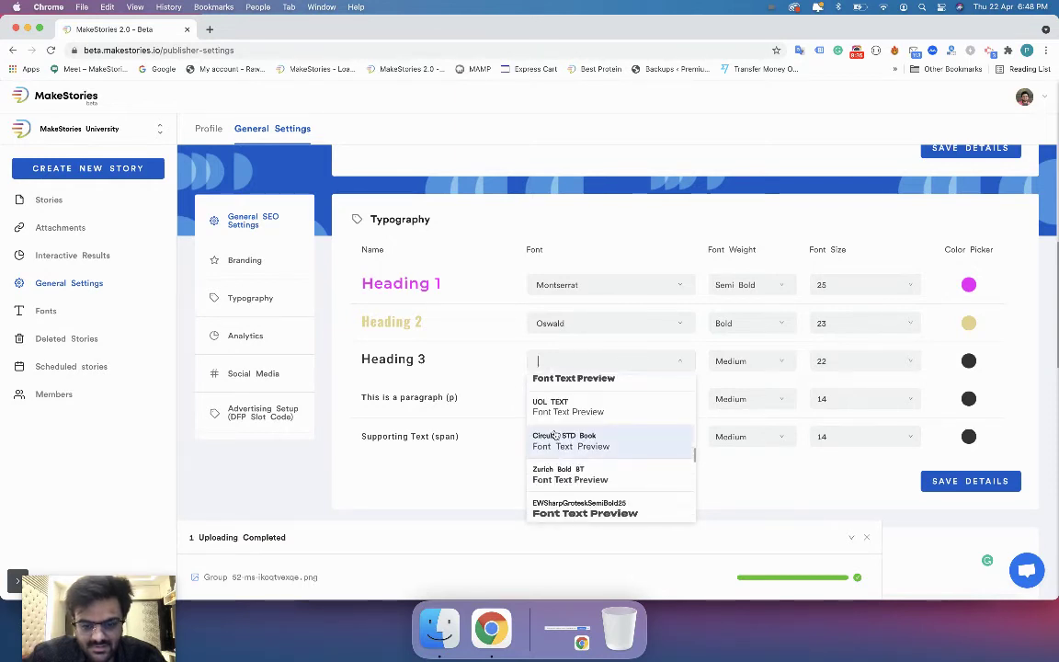
pyautogui.scroll(-3, 555, 444)
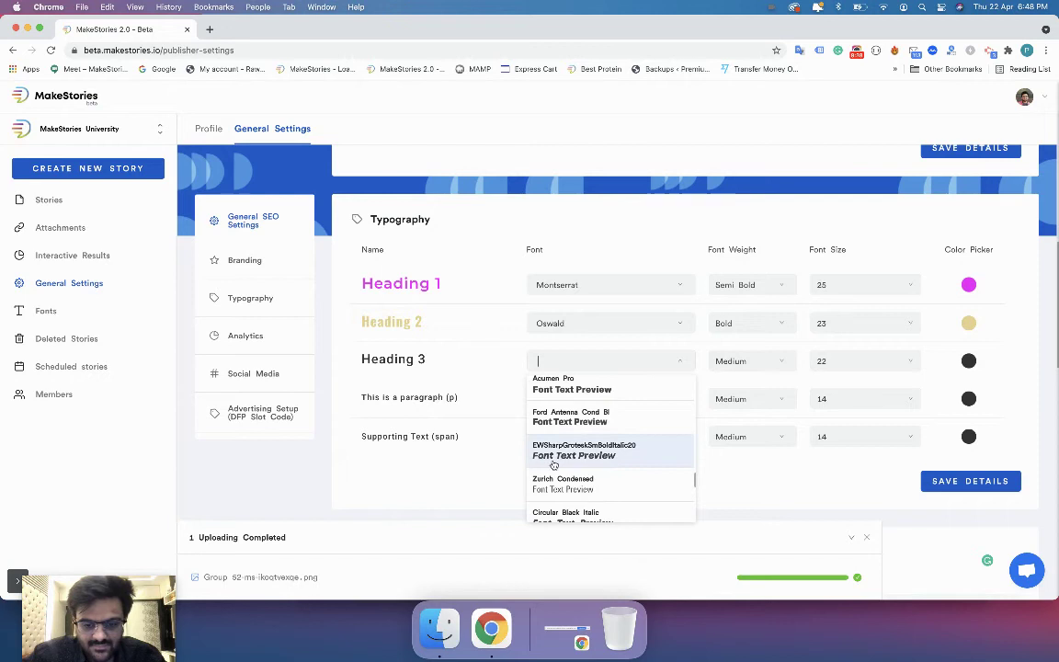
pyautogui.click(565, 446)
pyautogui.click(768, 366)
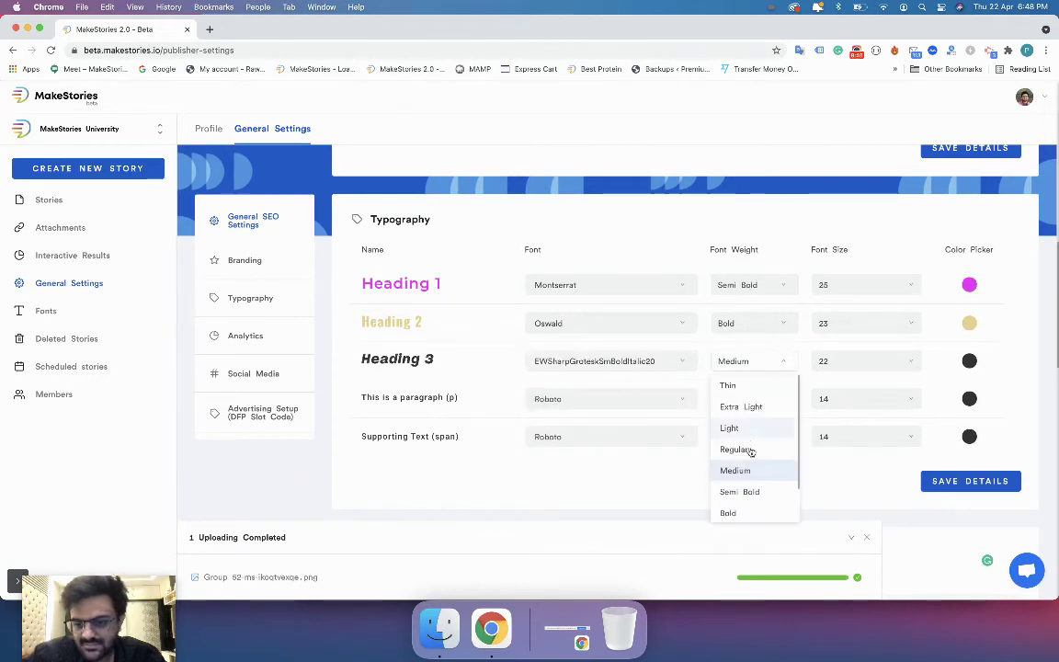
pyautogui.click(744, 497)
pyautogui.click(865, 364)
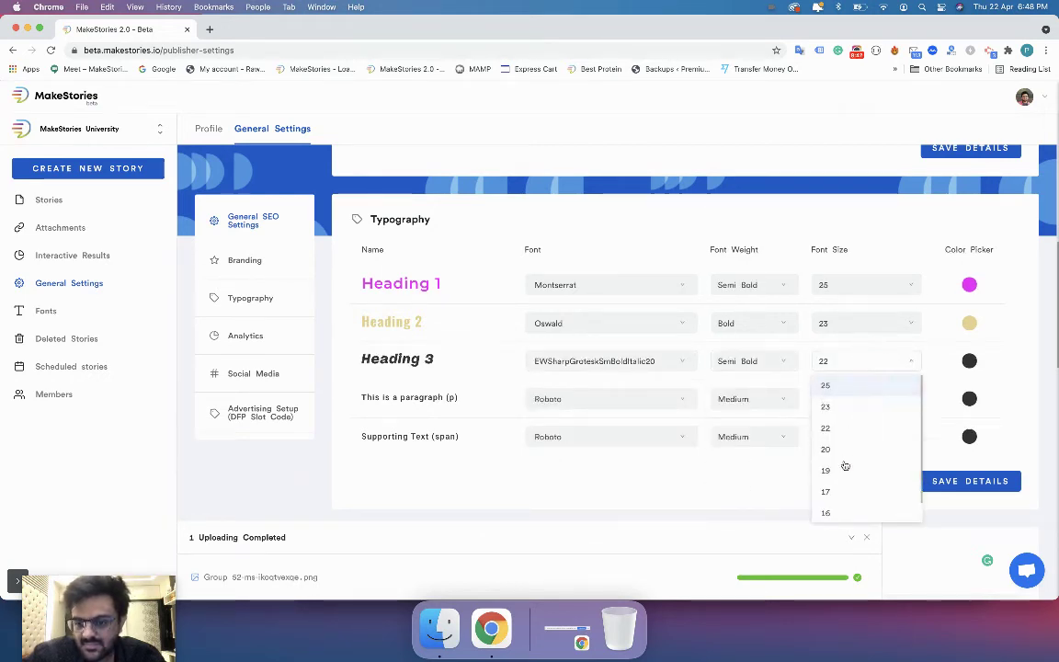
pyautogui.click(837, 491)
# Colour Heading 3 red and save the typography settings.
pyautogui.click(970, 362)
pyautogui.moveTo(948, 425); pyautogui.dragTo(965, 378)
pyautogui.click(1023, 467)
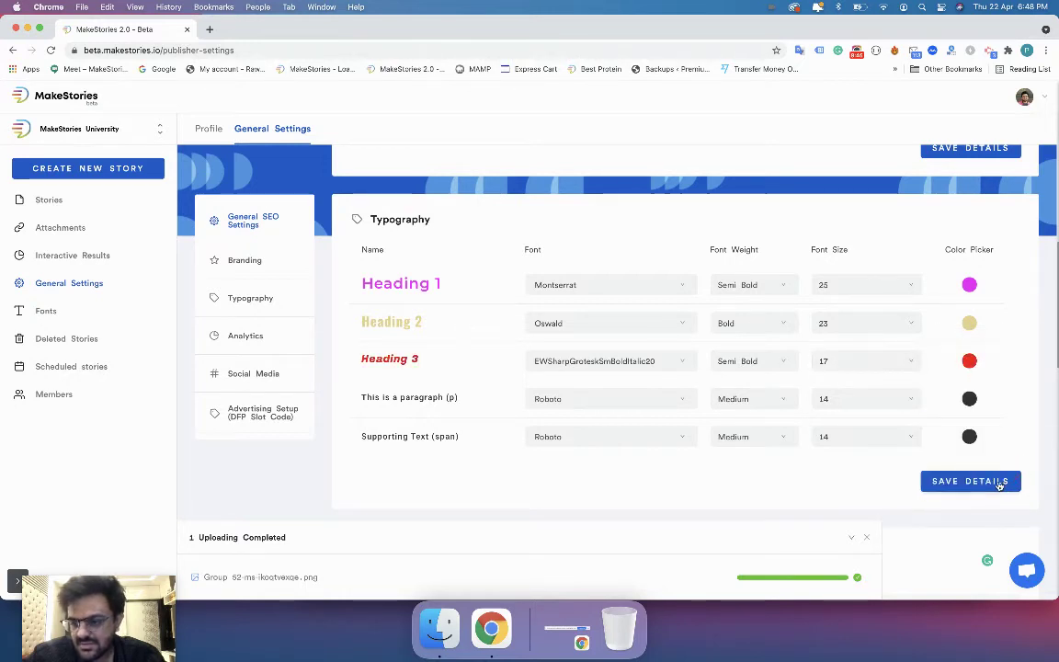
pyautogui.click(1000, 482)
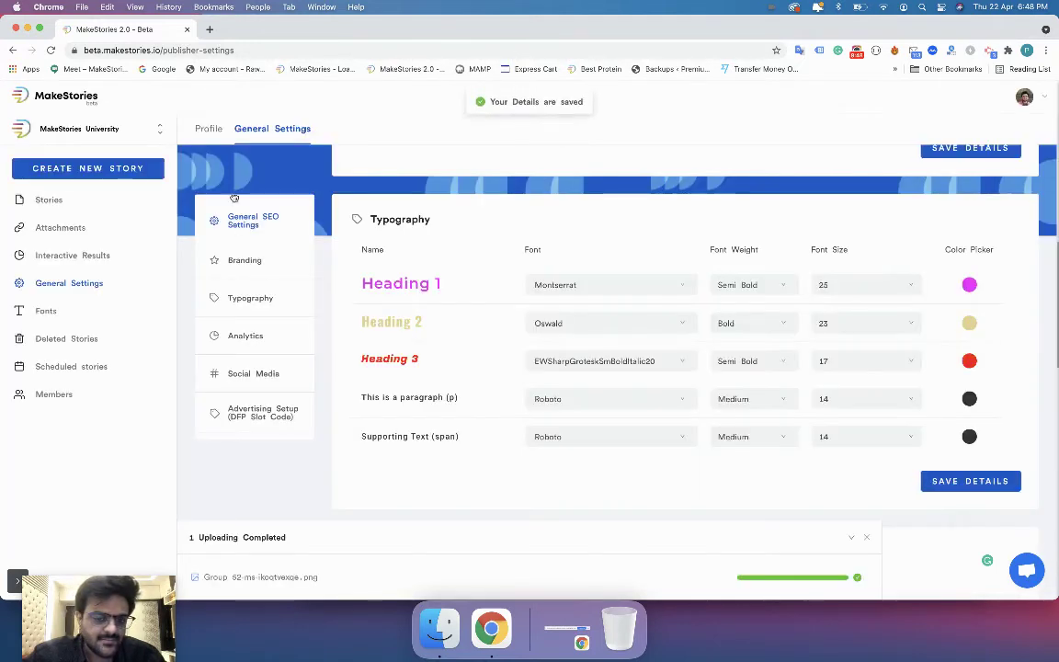
# Open the Stories list in a new tab and edit the first story.
pyautogui.keyDown('super'); pyautogui.click(69, 201); pyautogui.keyUp('super')
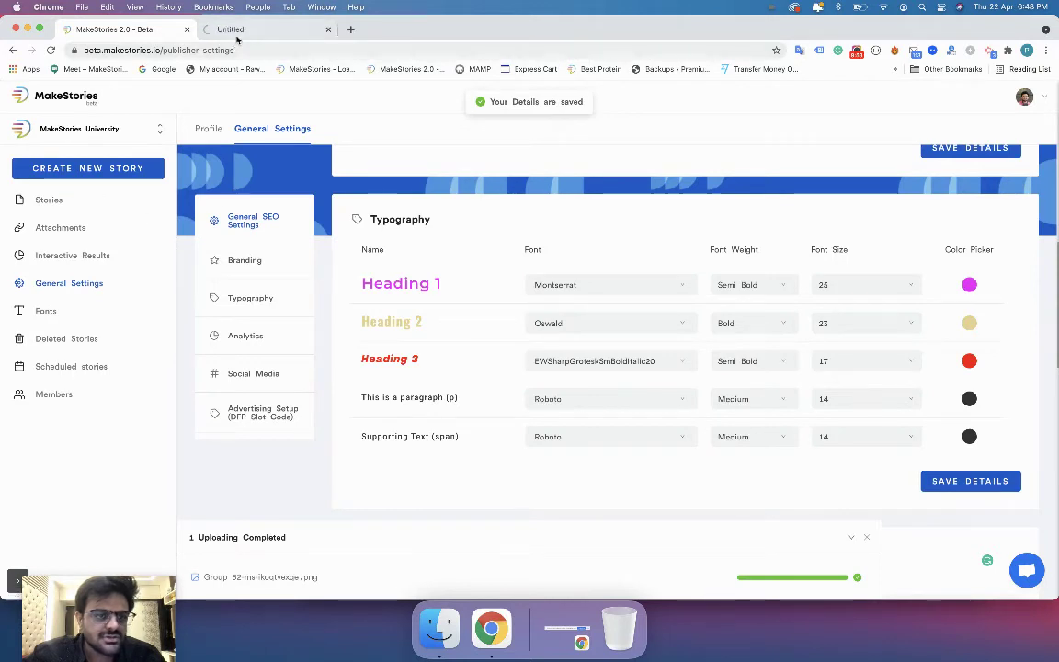
pyautogui.click(248, 29)
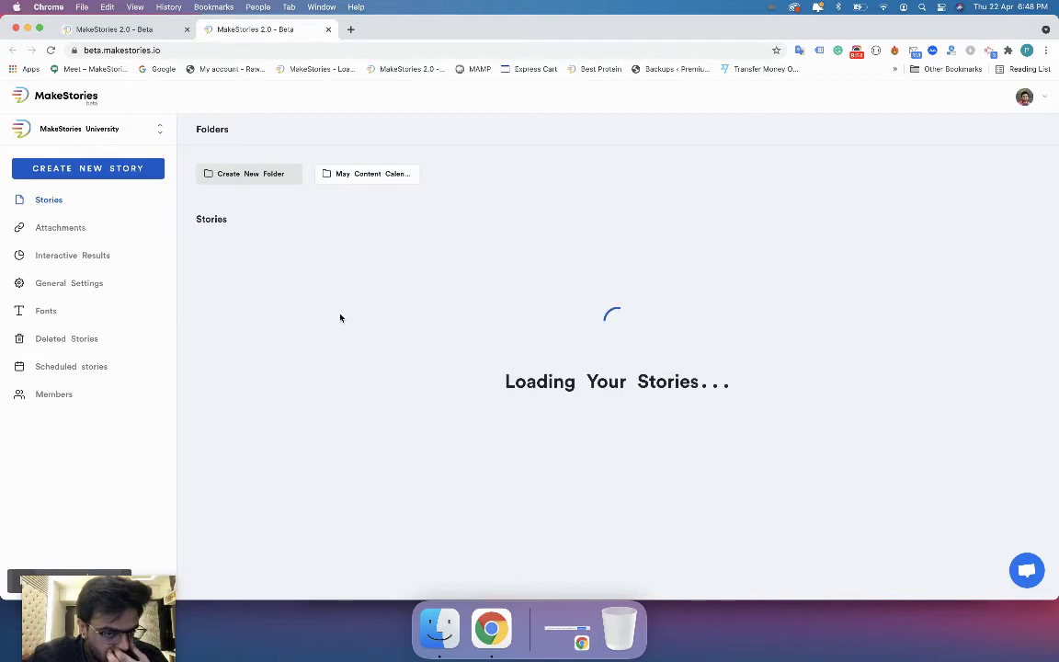
pyautogui.click(278, 291)
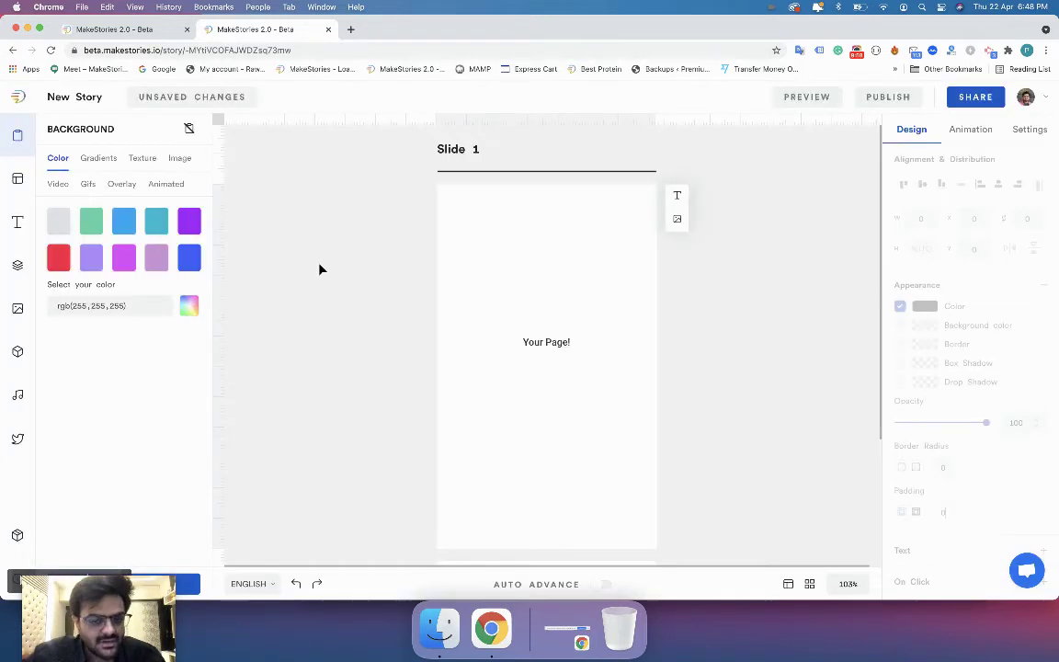
# Replace slide 1's Your Page! text with the pink Heading 1 preset, then return to settings.
pyautogui.click(16, 230)
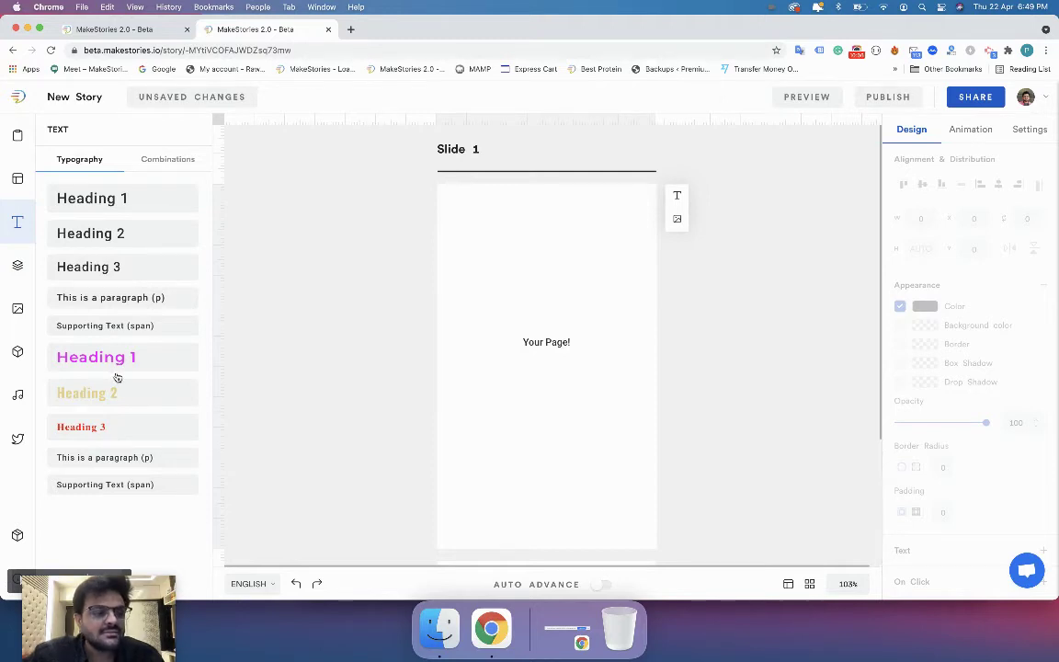
pyautogui.click(118, 29)
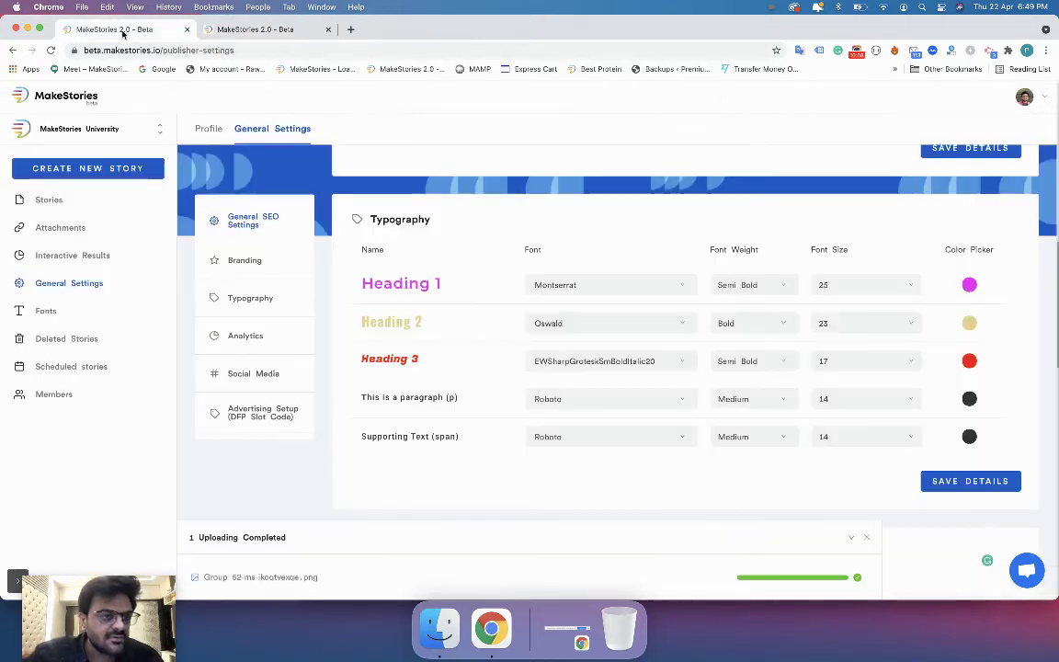
pyautogui.click(230, 30)
pyautogui.moveTo(135, 357); pyautogui.dragTo(498, 315)
pyautogui.click(539, 345)
pyautogui.press('Delete')
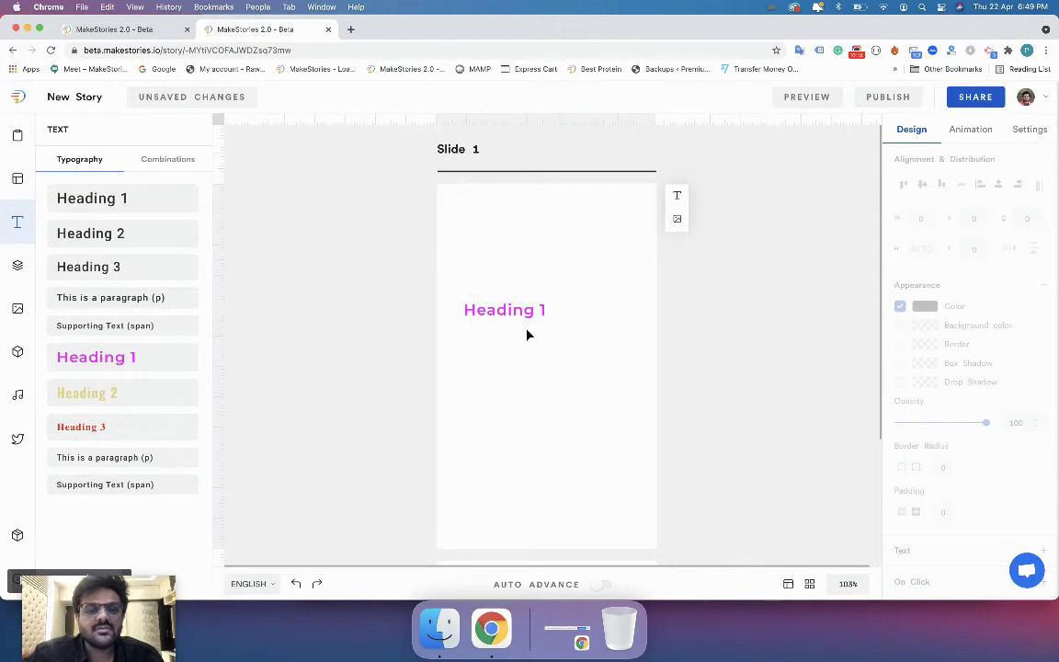
pyautogui.press('super+1')
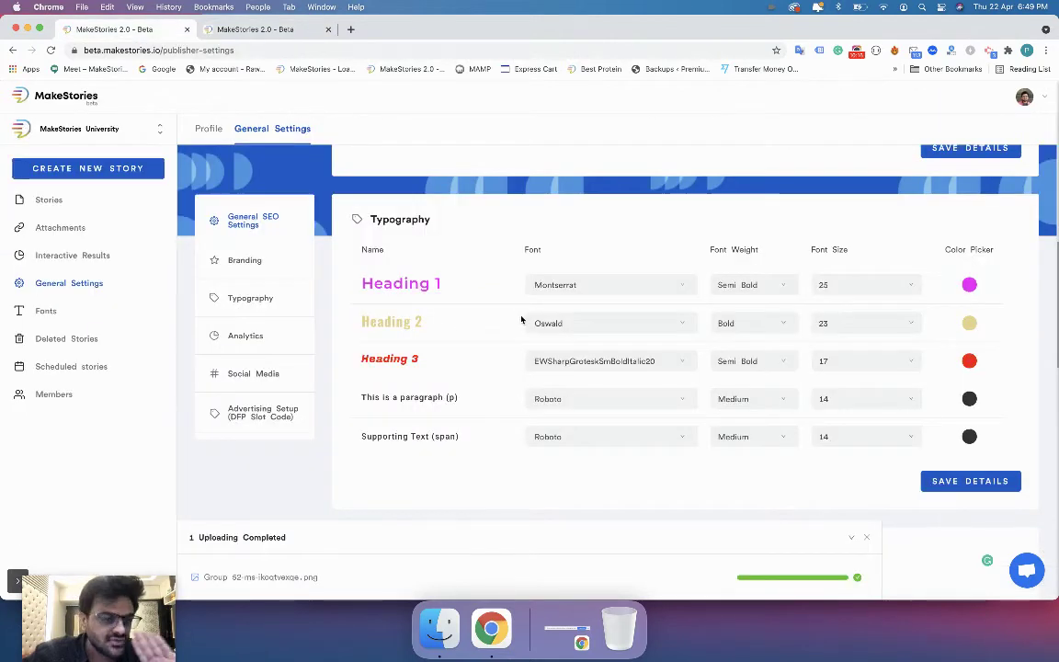
# Enter the Google Analytics tracking ID in the workspace Analytics section and save the details.
pyautogui.scroll(-5, 418, 304)
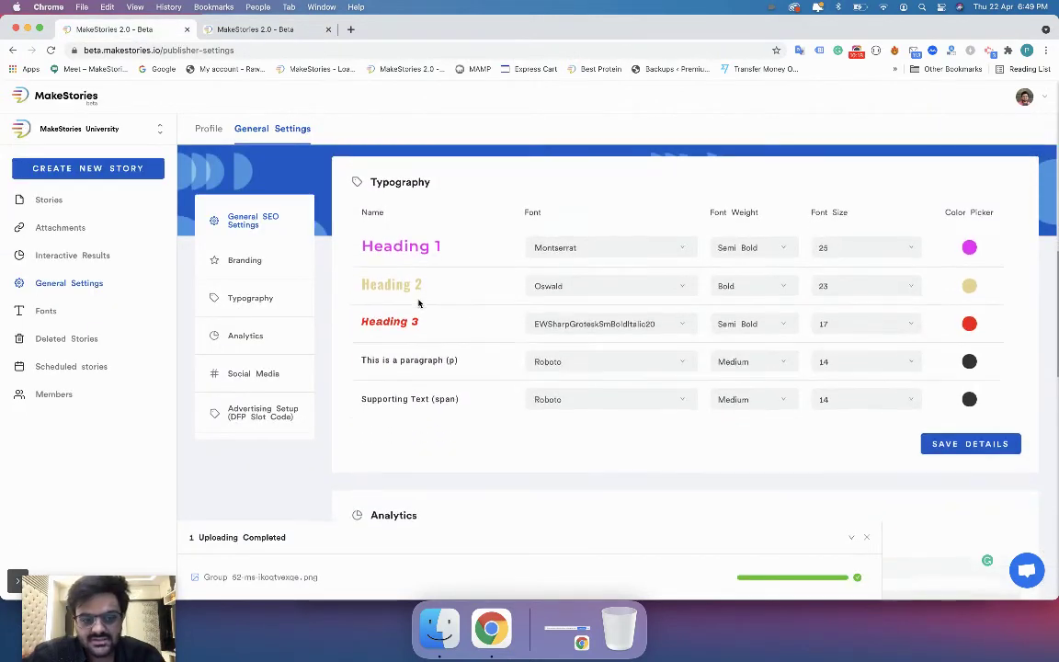
pyautogui.scroll(-2, 393, 328)
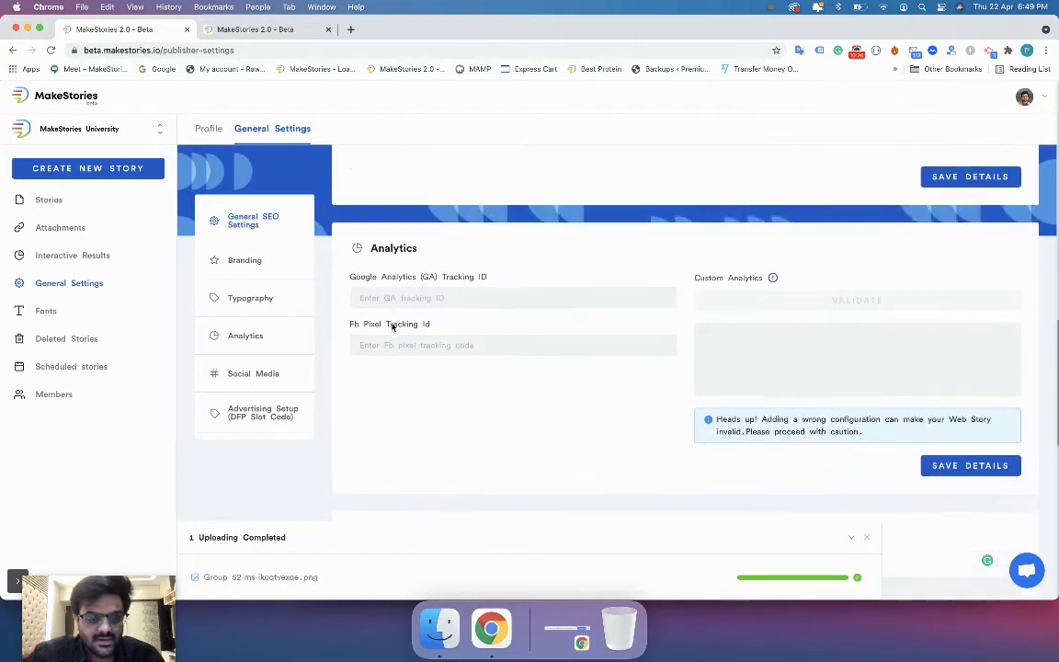
pyautogui.scroll(-1, 372, 201)
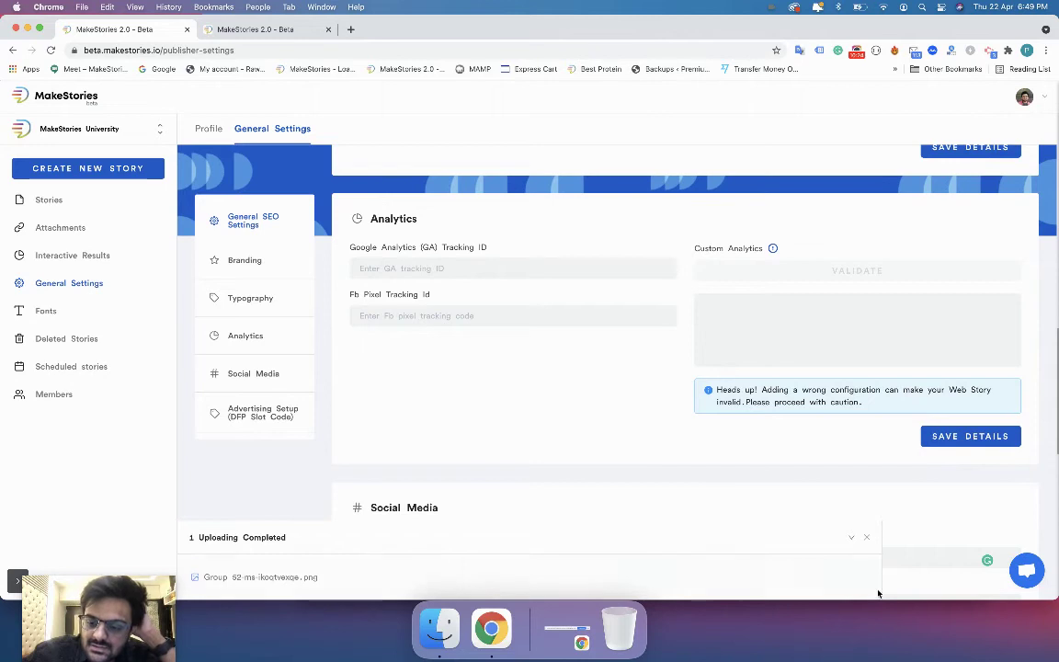
pyautogui.click(867, 537)
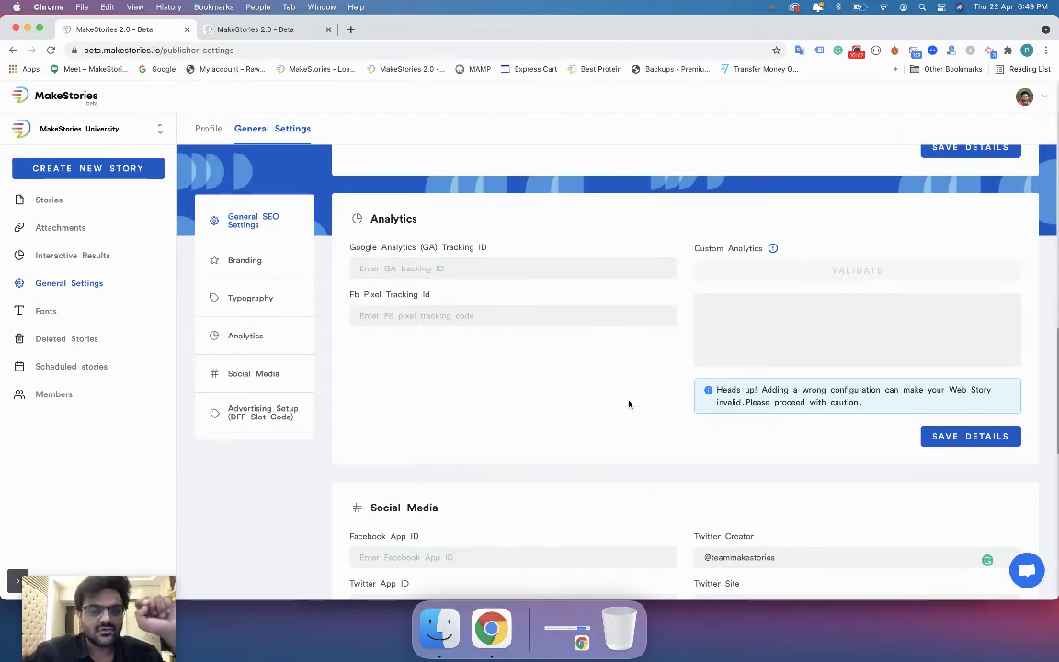
pyautogui.click(401, 268)
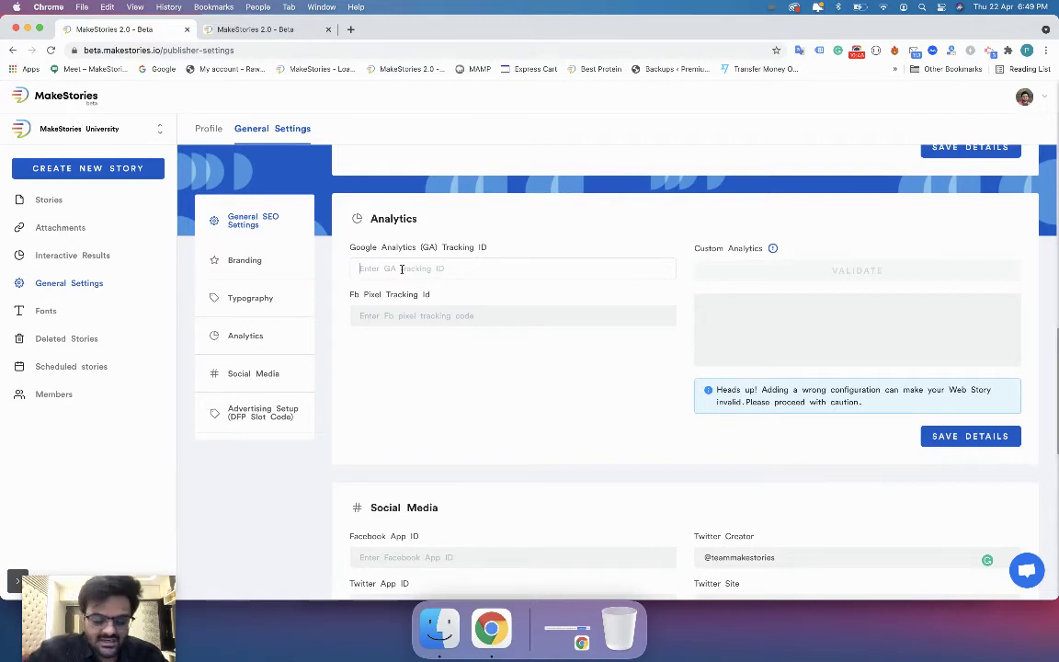
pyautogui.write('Ua-918019201-1')
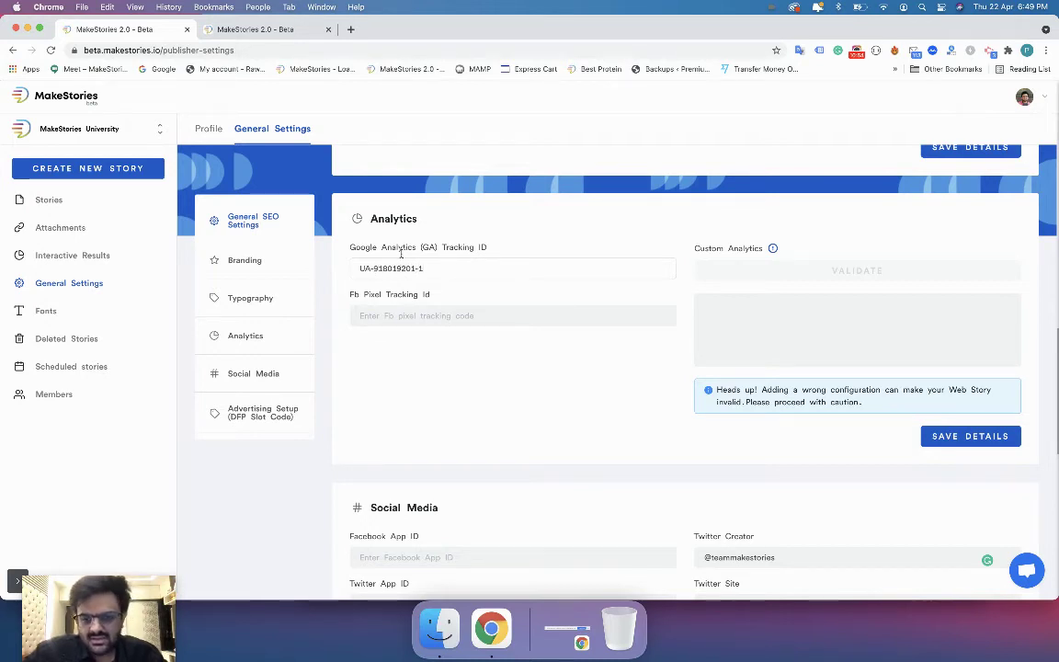
pyautogui.click(939, 434)
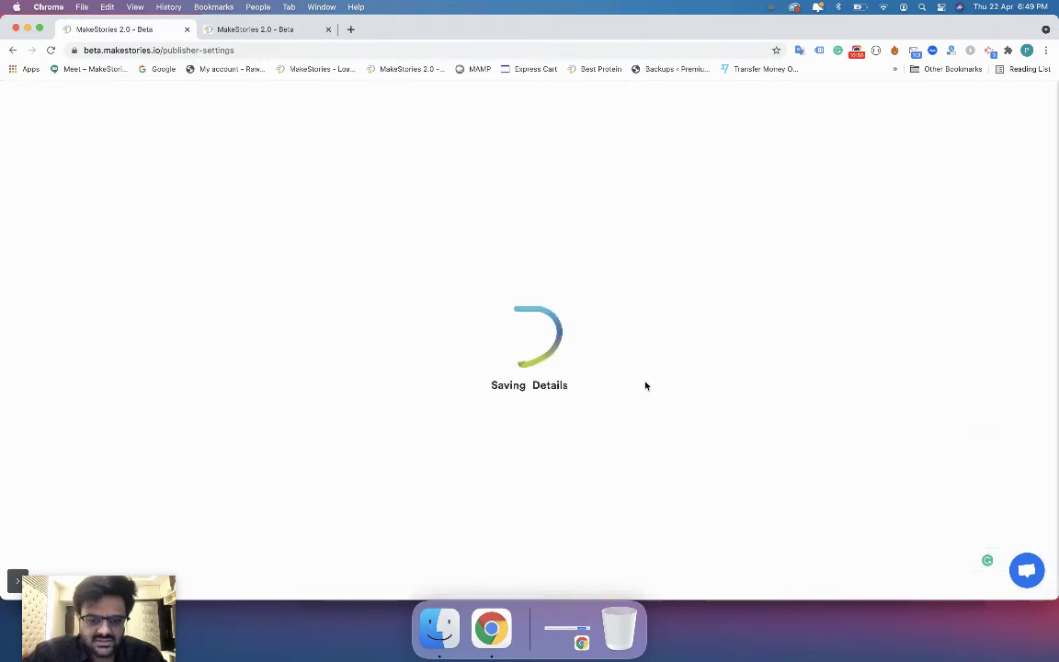
pyautogui.click(213, 35)
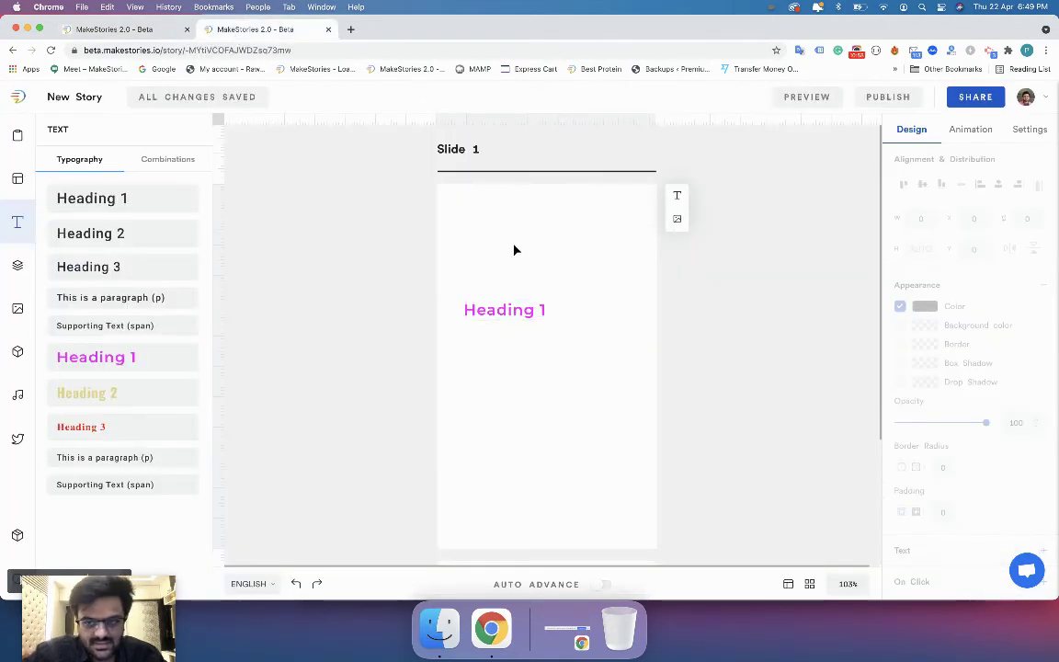
# Load a new story by changing the story address to /story/new.
pyautogui.doubleClick(187, 52)
pyautogui.press('BackSpace')
pyautogui.write('new')
pyautogui.press('Return')
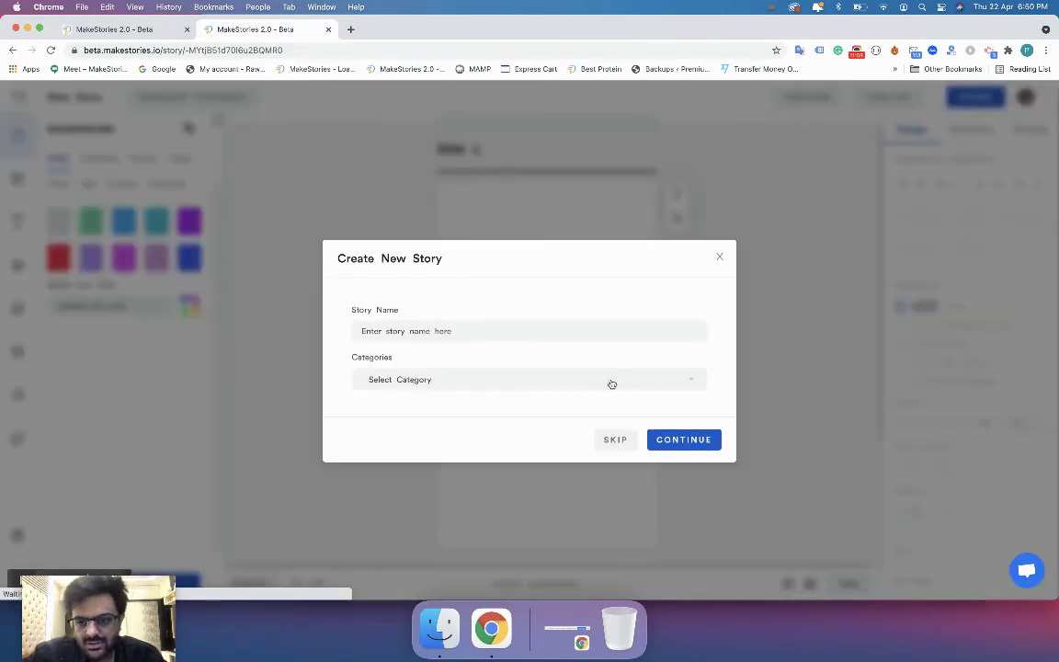
# Publish it as a Web Story and confirm the prefilled GA tracking ID in Setup Analytics.
pyautogui.click(719, 255)
pyautogui.click(885, 96)
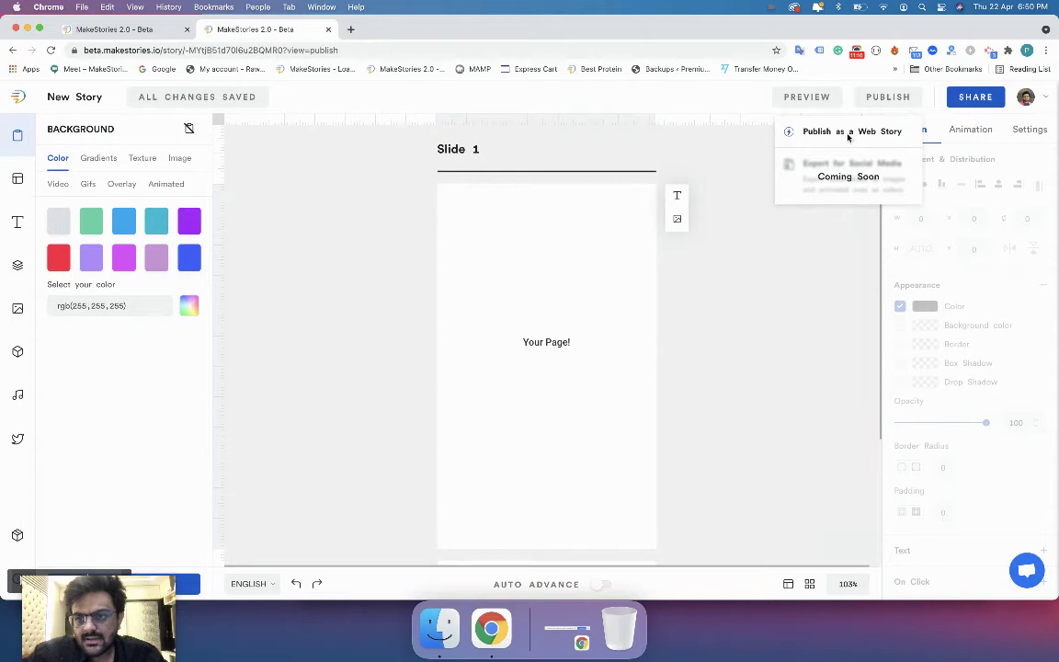
pyautogui.click(842, 134)
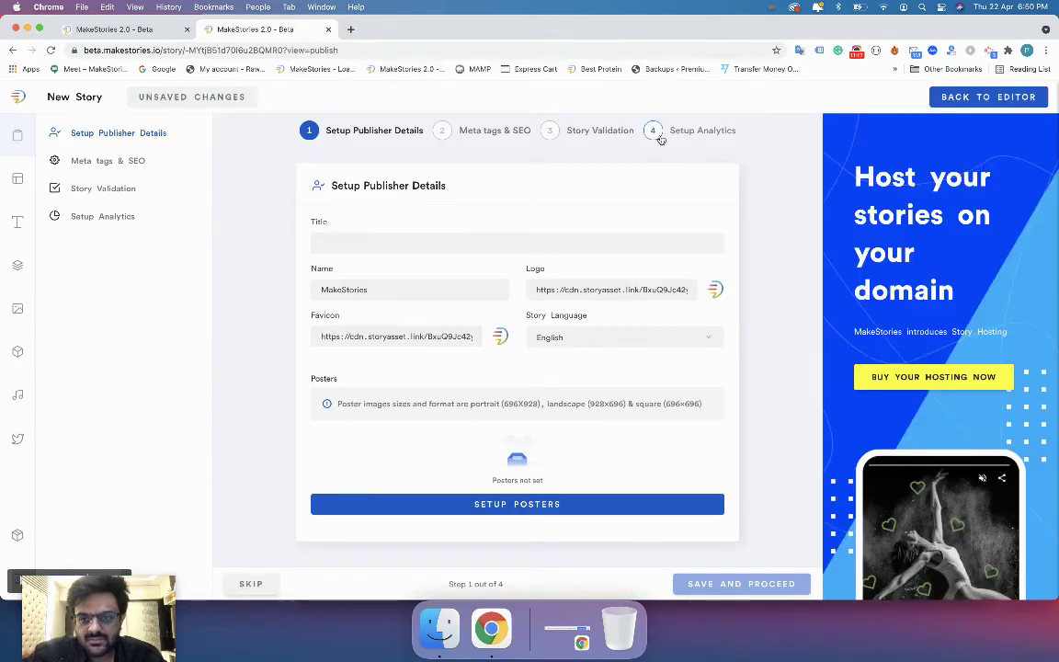
pyautogui.click(655, 135)
pyautogui.moveTo(317, 241); pyautogui.dragTo(395, 241)
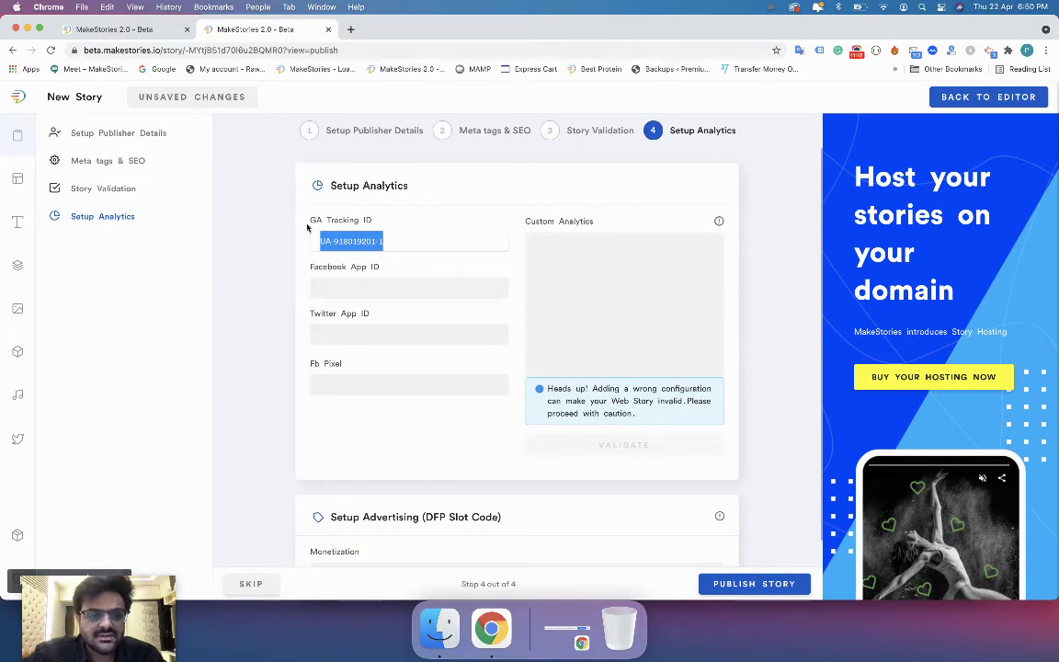
pyautogui.hotkey('ctrl', 'shift', 'Tab')
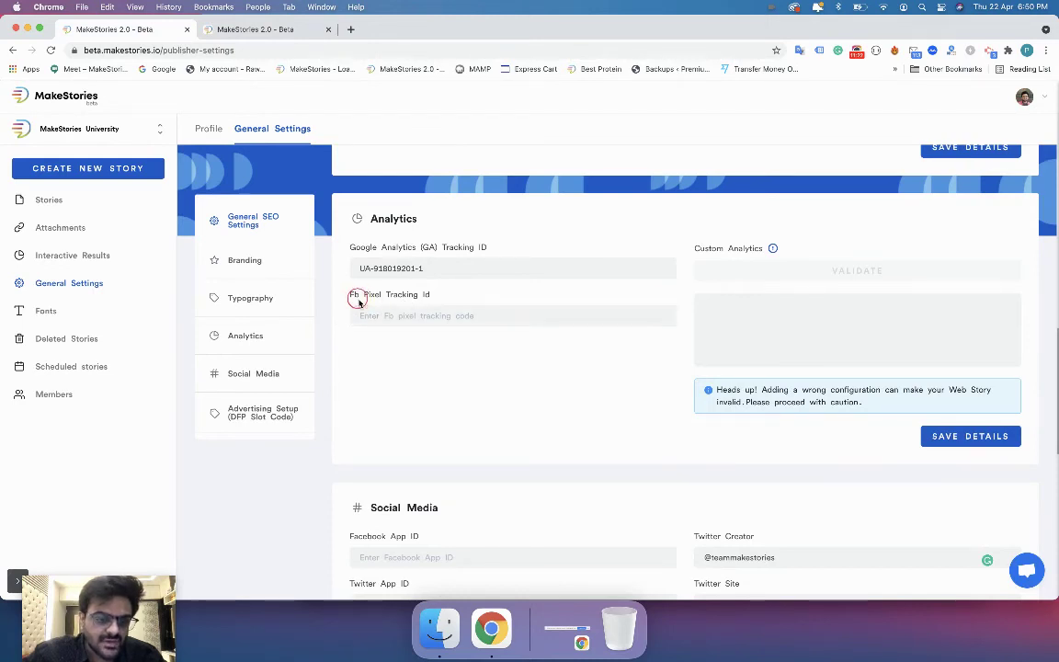
pyautogui.click(405, 318)
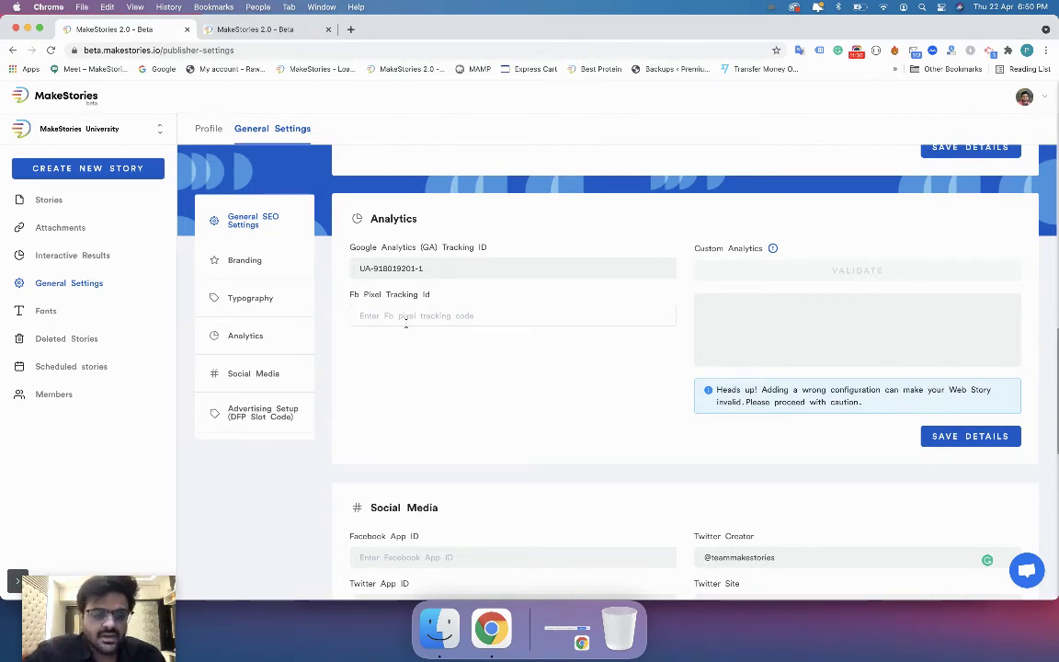
pyautogui.click(401, 315)
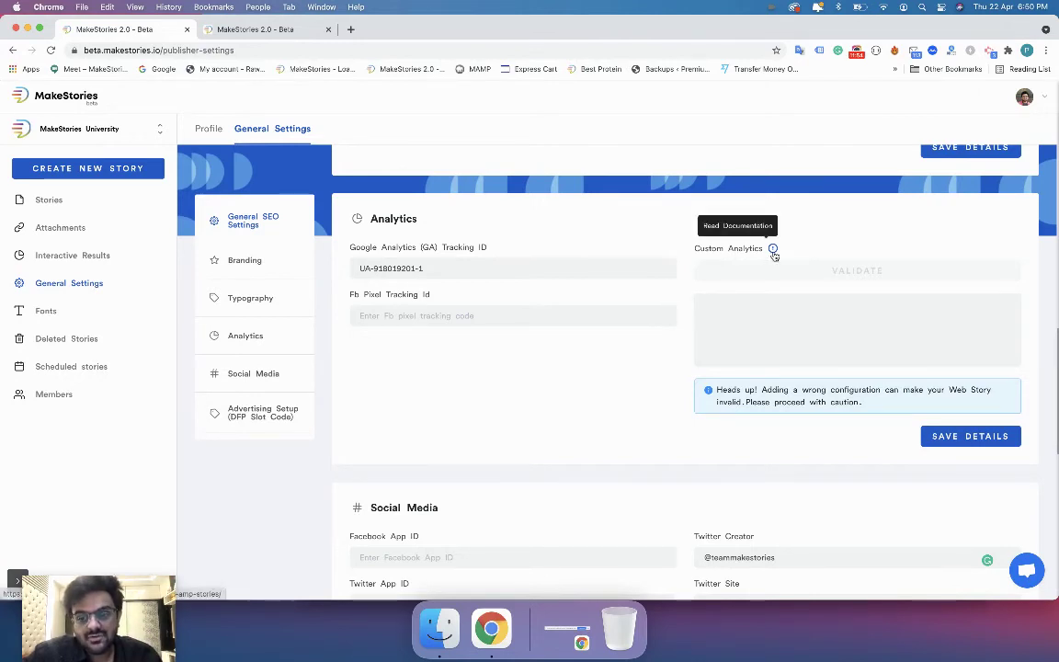
pyautogui.click(770, 299)
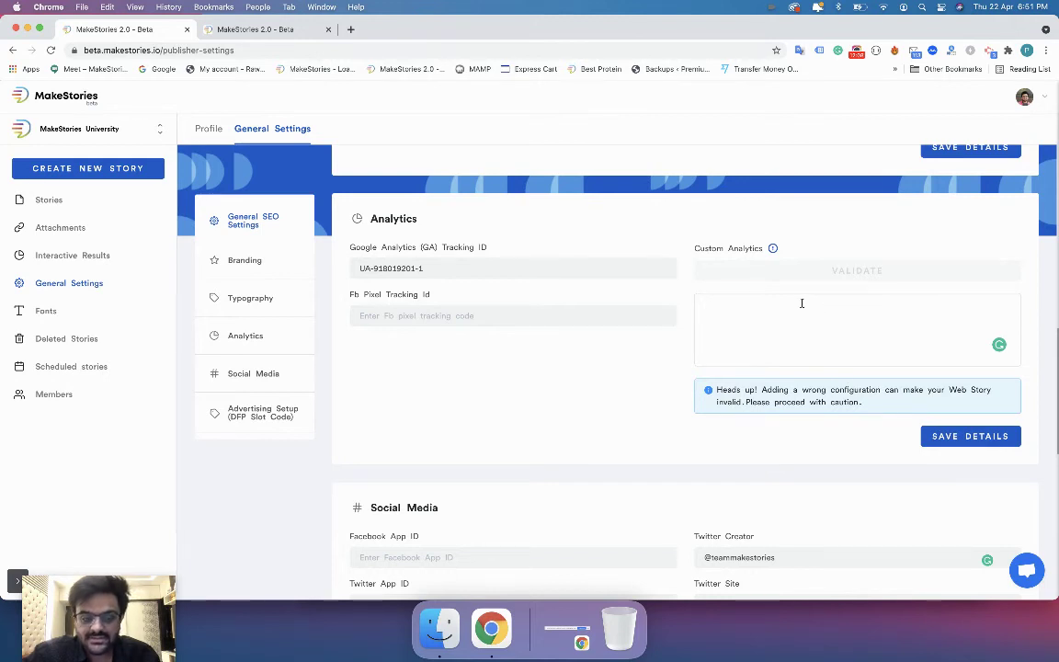
# Review the Social Media section's Twitter Creator, Facebook App ID and Twitter App ID fields.
pyautogui.scroll(-5, 802, 303)
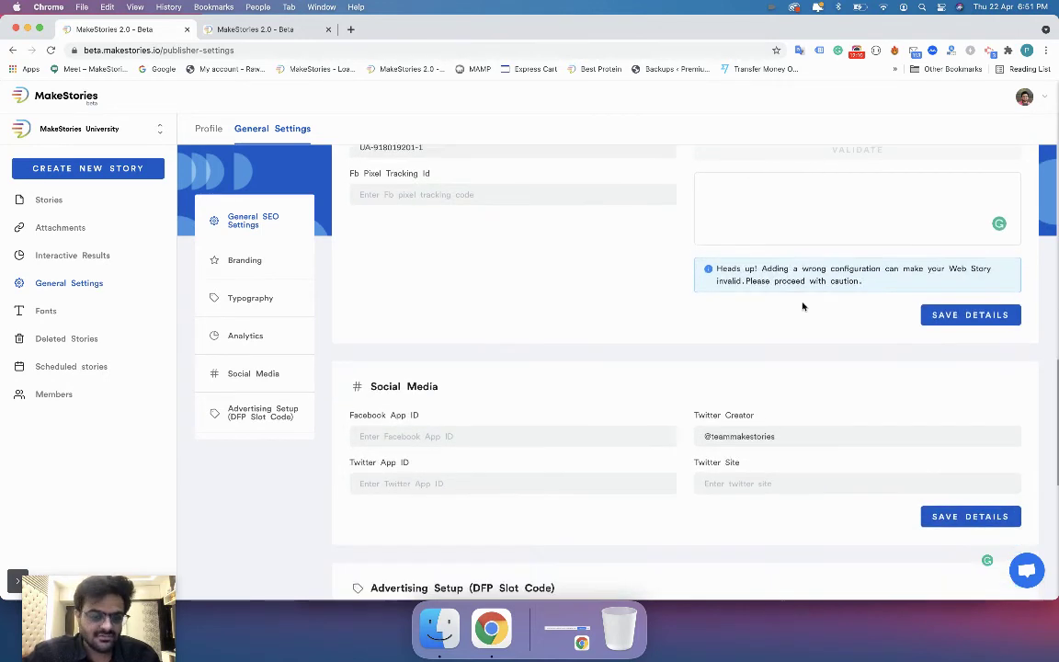
pyautogui.scroll(-2, 802, 306)
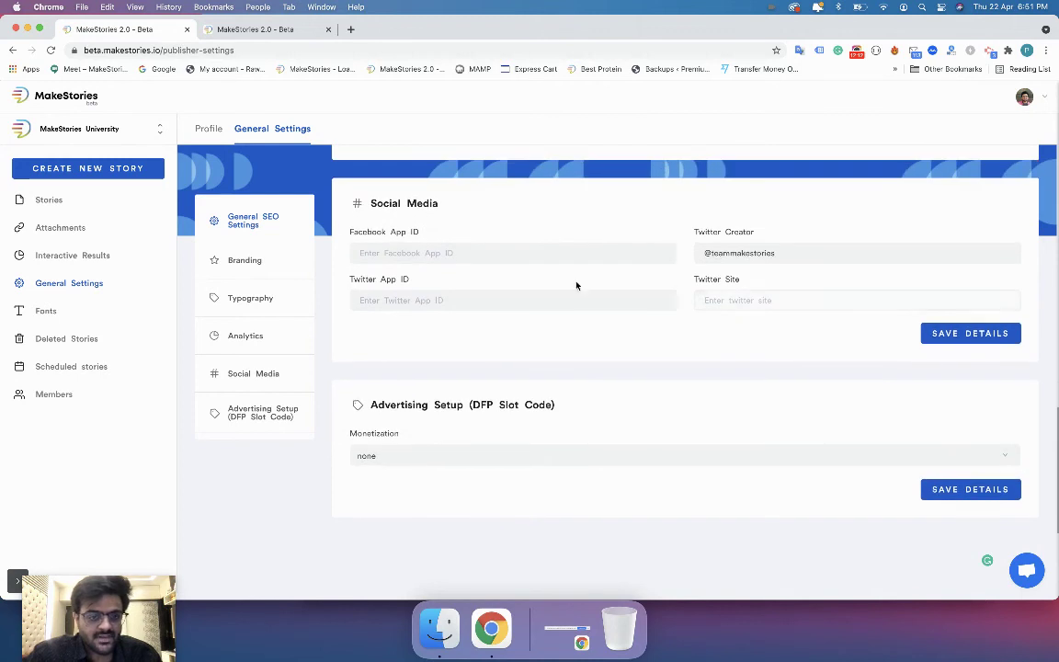
pyautogui.click(415, 217)
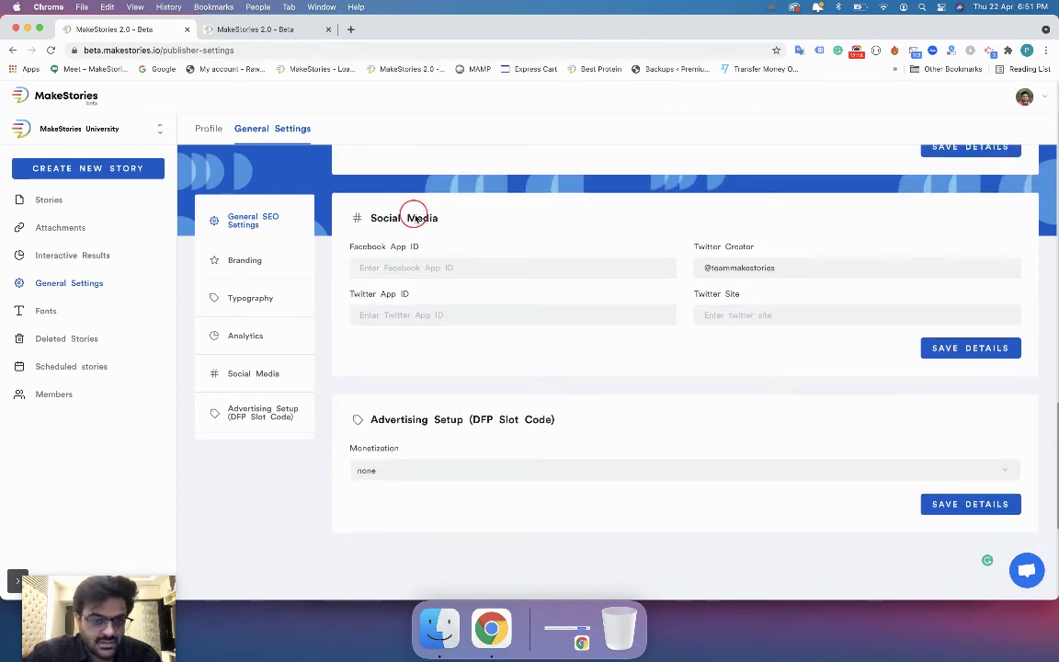
pyautogui.click(411, 267)
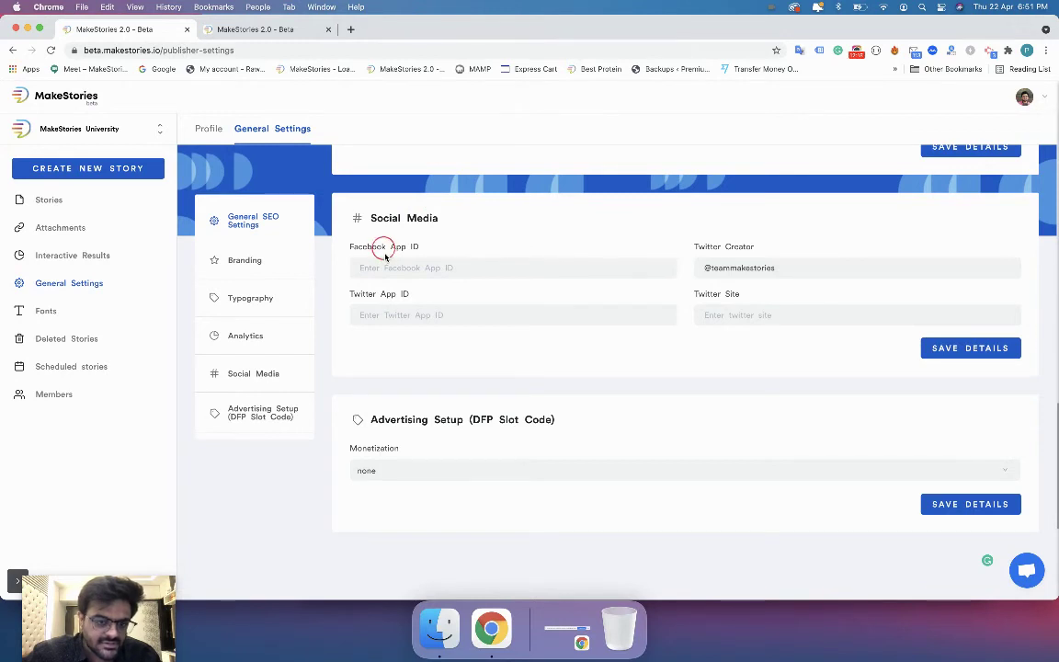
pyautogui.click(384, 318)
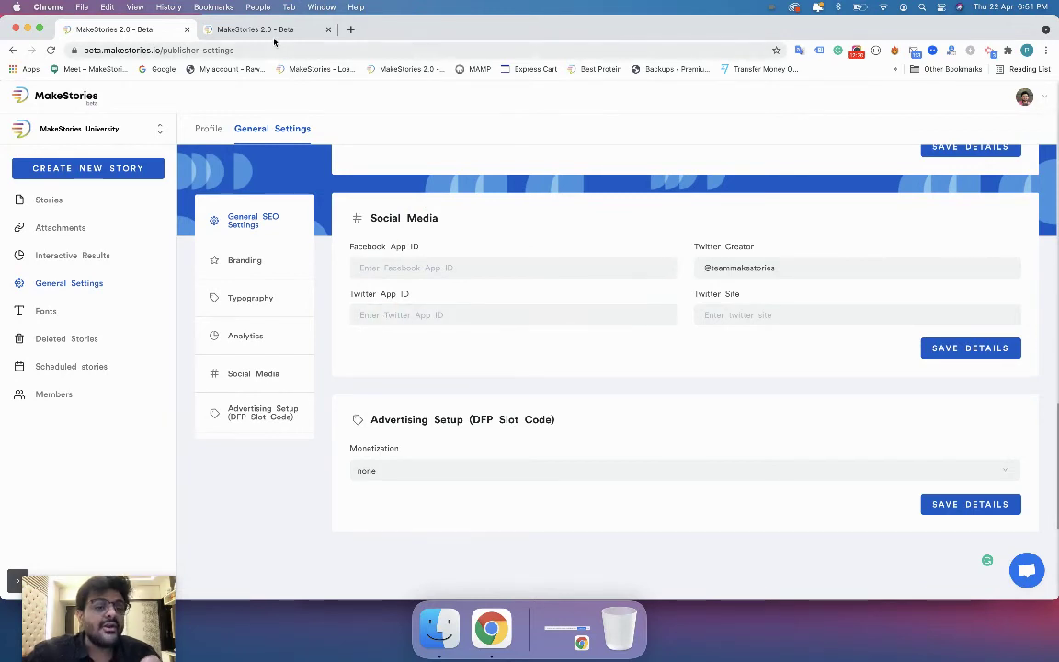
# Preview the story and check its default sharing options before returning to the editor.
pyautogui.click(273, 33)
pyautogui.click(952, 97)
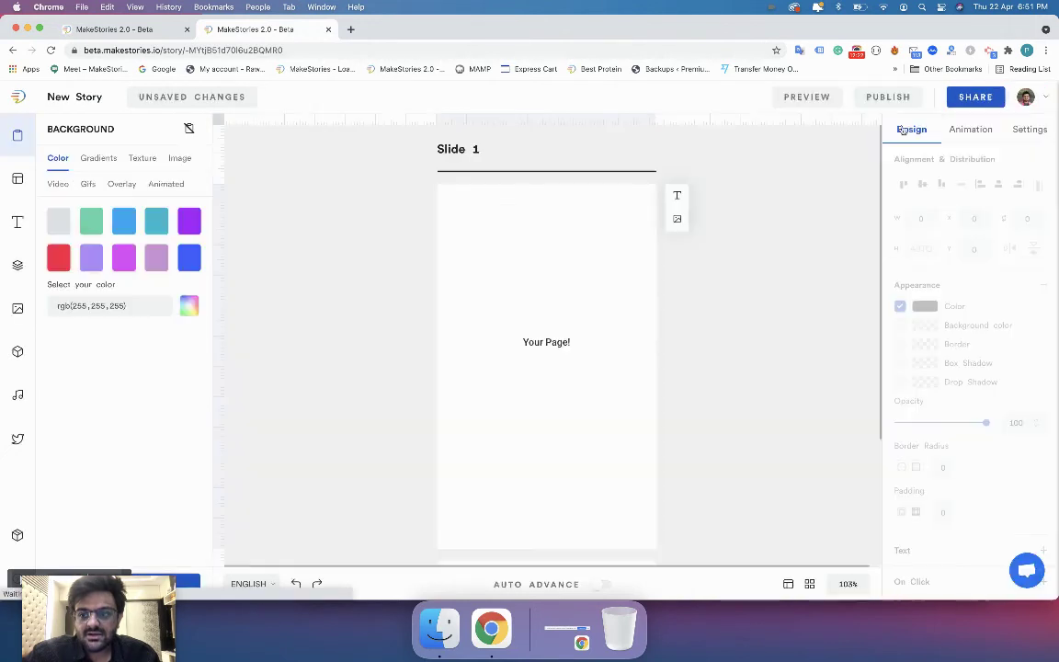
pyautogui.click(832, 99)
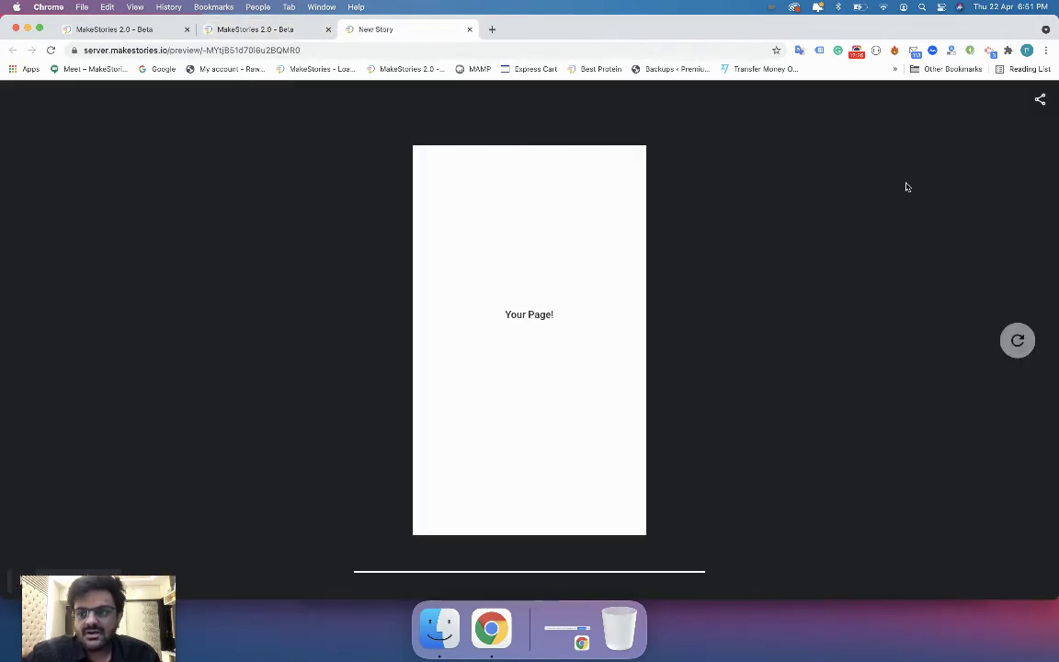
pyautogui.click(1041, 100)
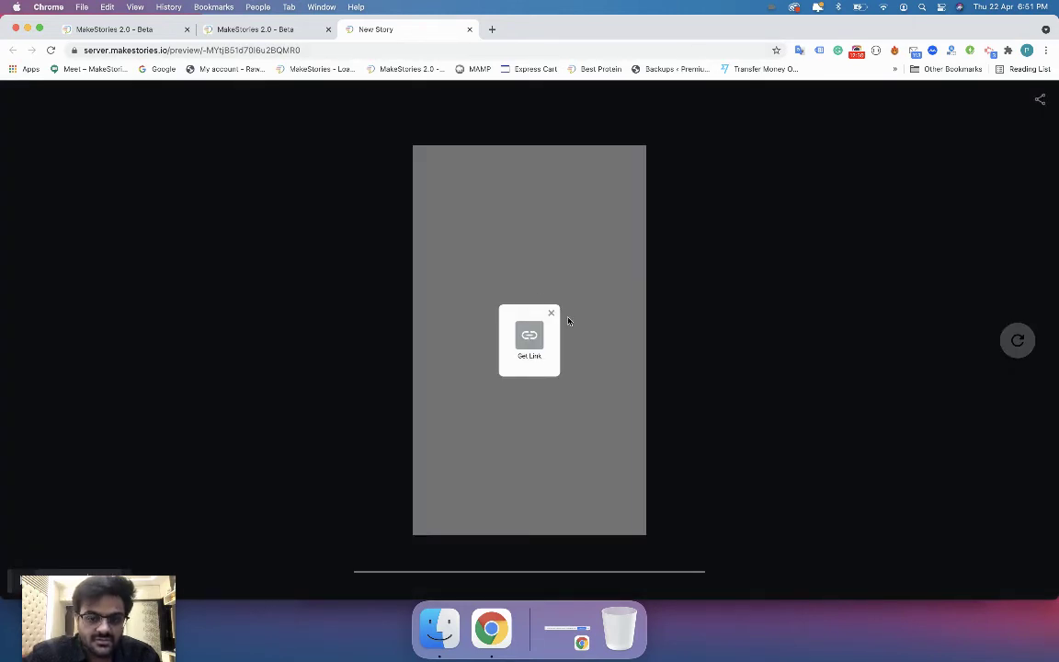
pyautogui.click(554, 316)
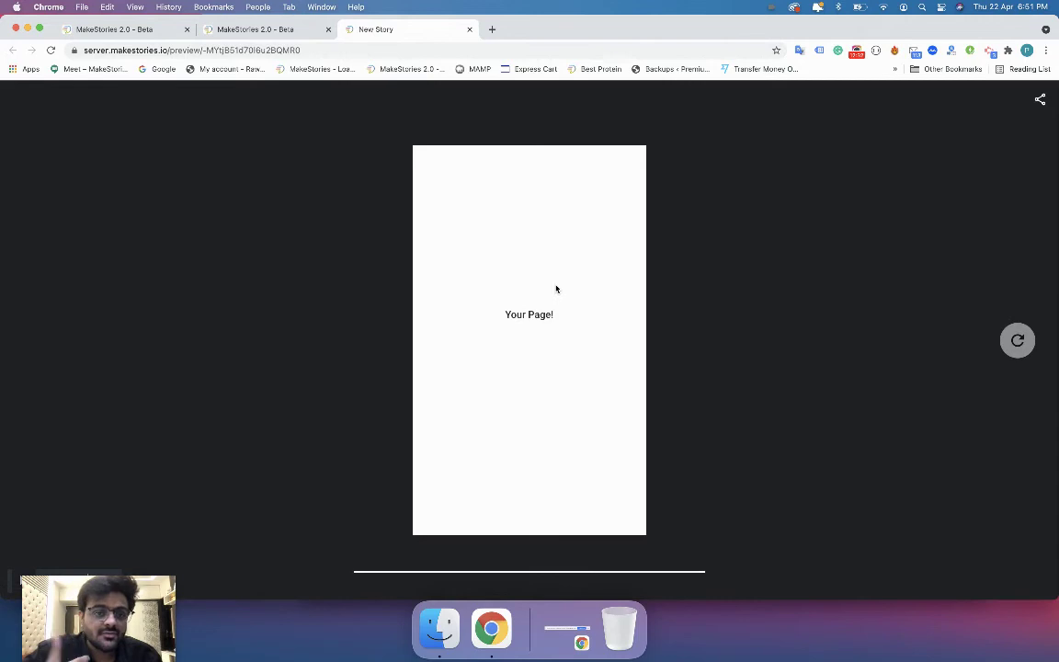
pyautogui.click(202, 29)
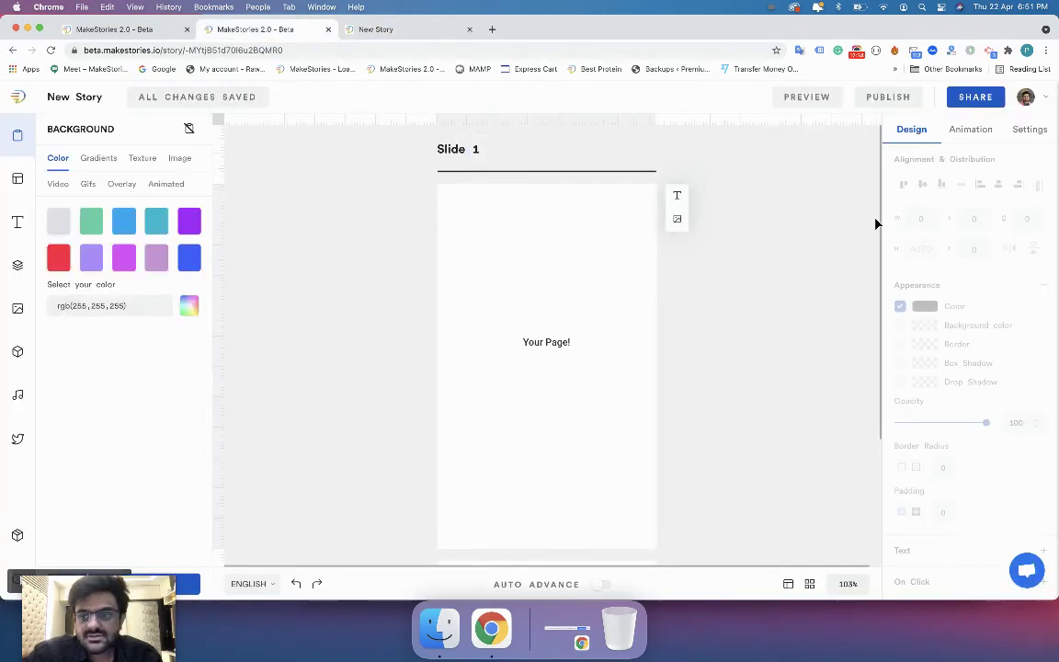
# Enable Twitter, Facebook, WhatsApp, Email and LinkedIn under Share Providers in story settings.
pyautogui.click(1021, 129)
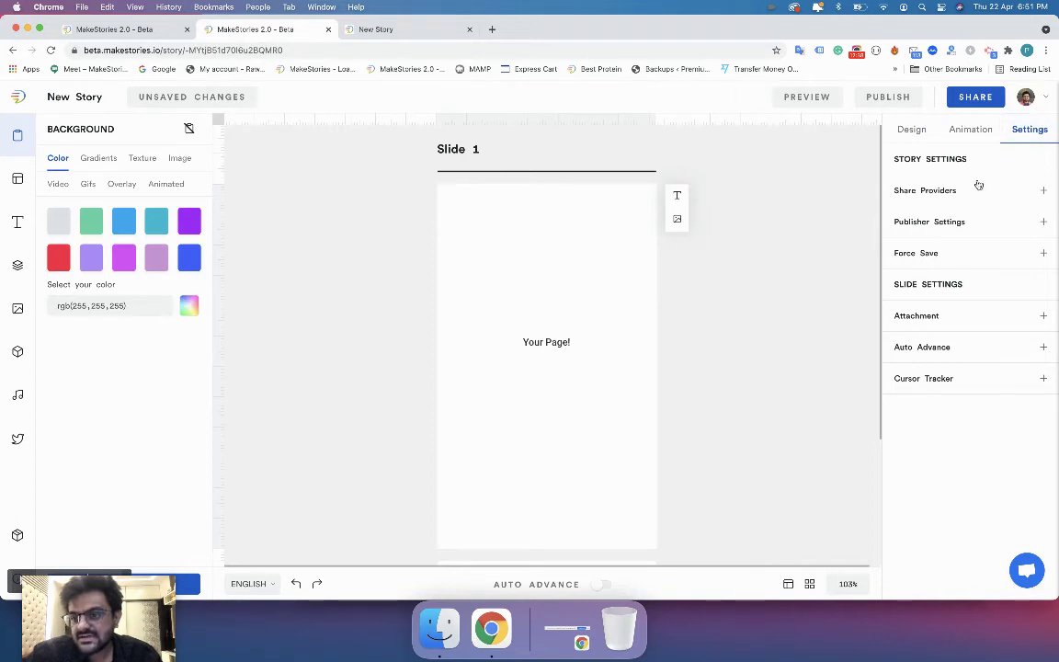
pyautogui.click(979, 189)
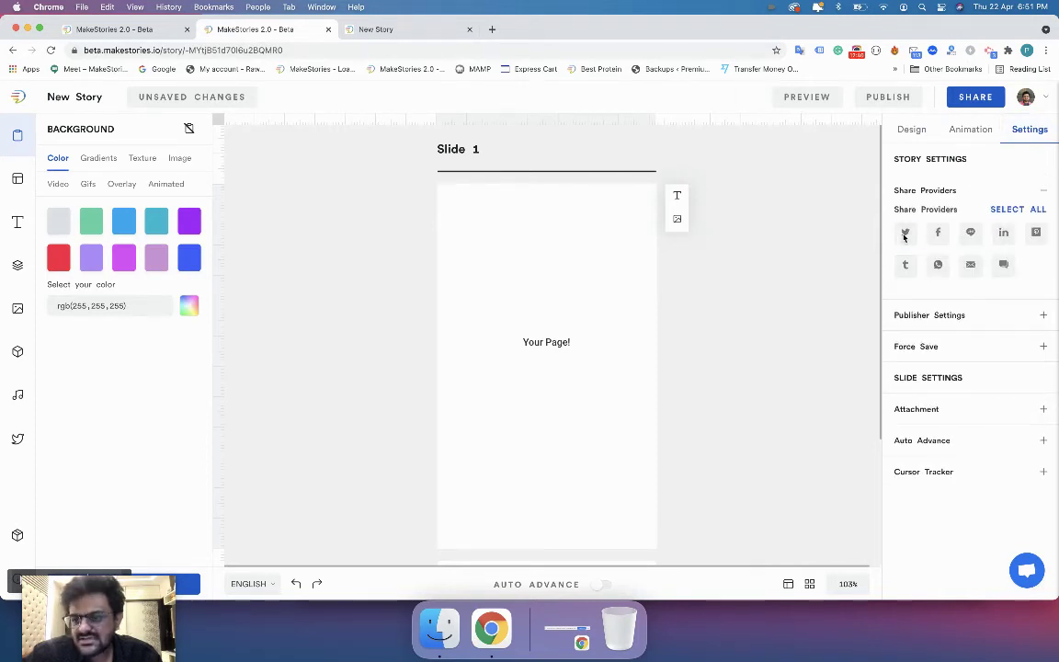
pyautogui.click(905, 234)
pyautogui.click(938, 235)
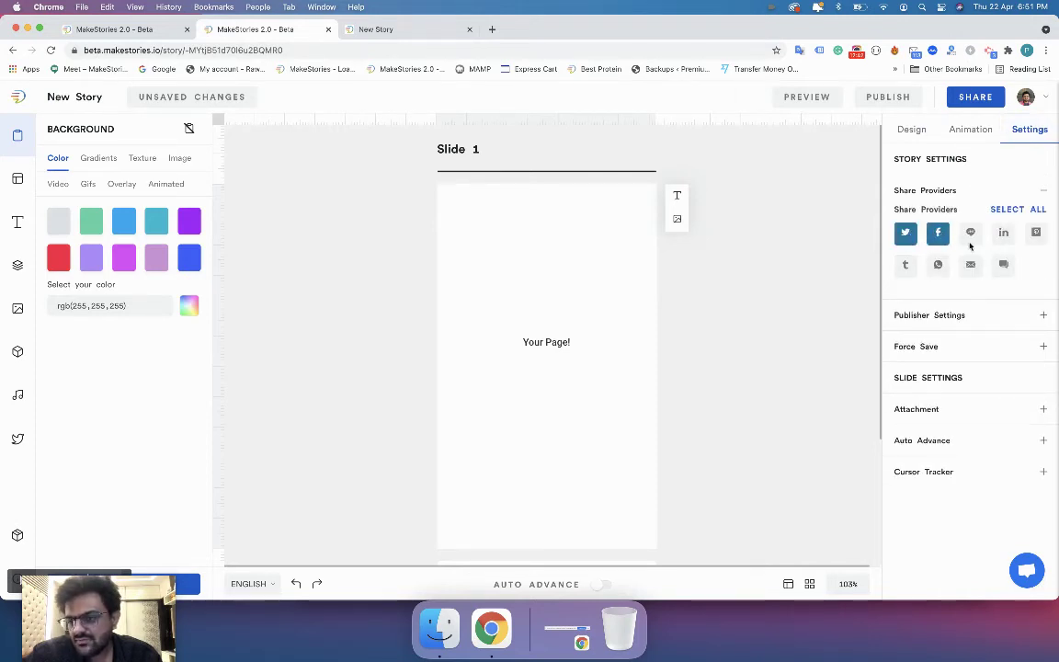
pyautogui.click(938, 265)
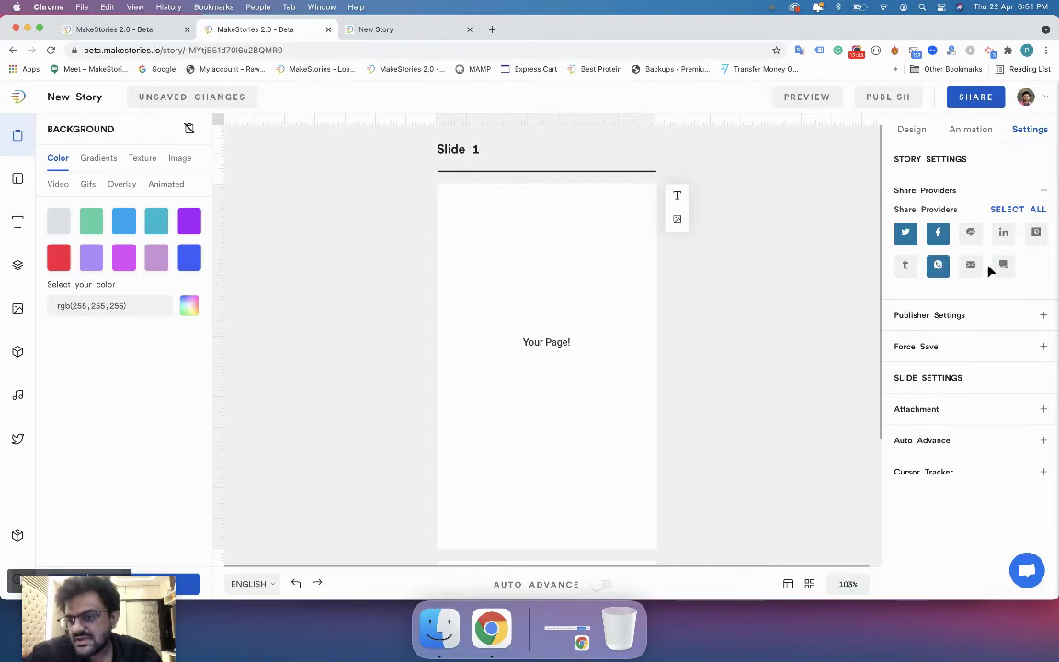
pyautogui.click(971, 265)
pyautogui.click(1003, 233)
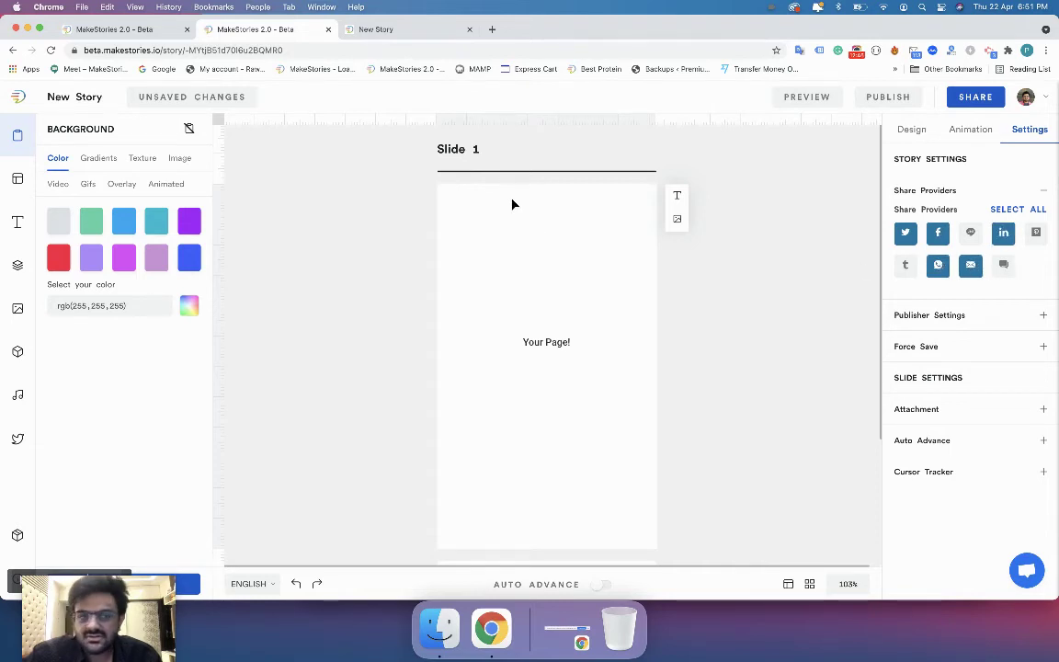
# Reload the preview to verify the new share providers, then close it.
pyautogui.click(393, 31)
pyautogui.press('super+l')
pyautogui.press('Return')
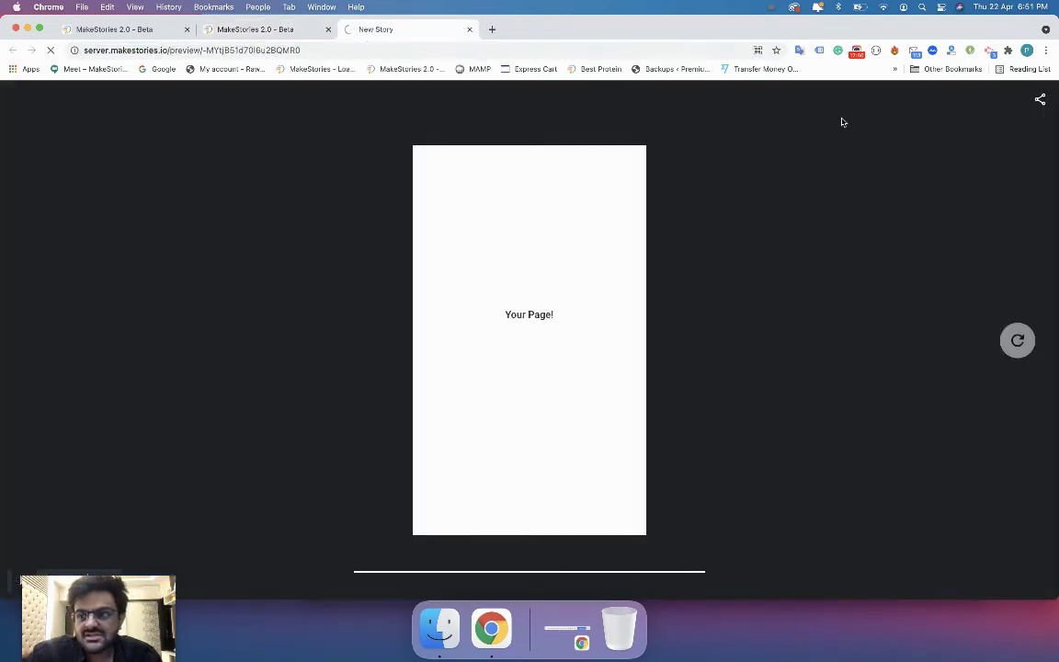
pyautogui.click(1040, 98)
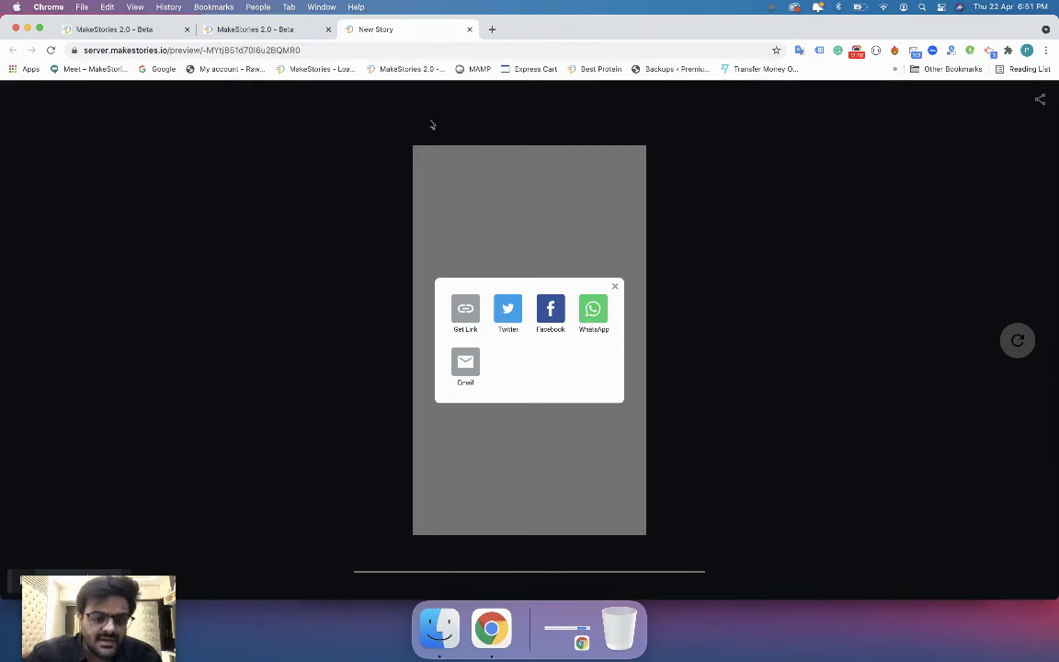
pyautogui.click(470, 29)
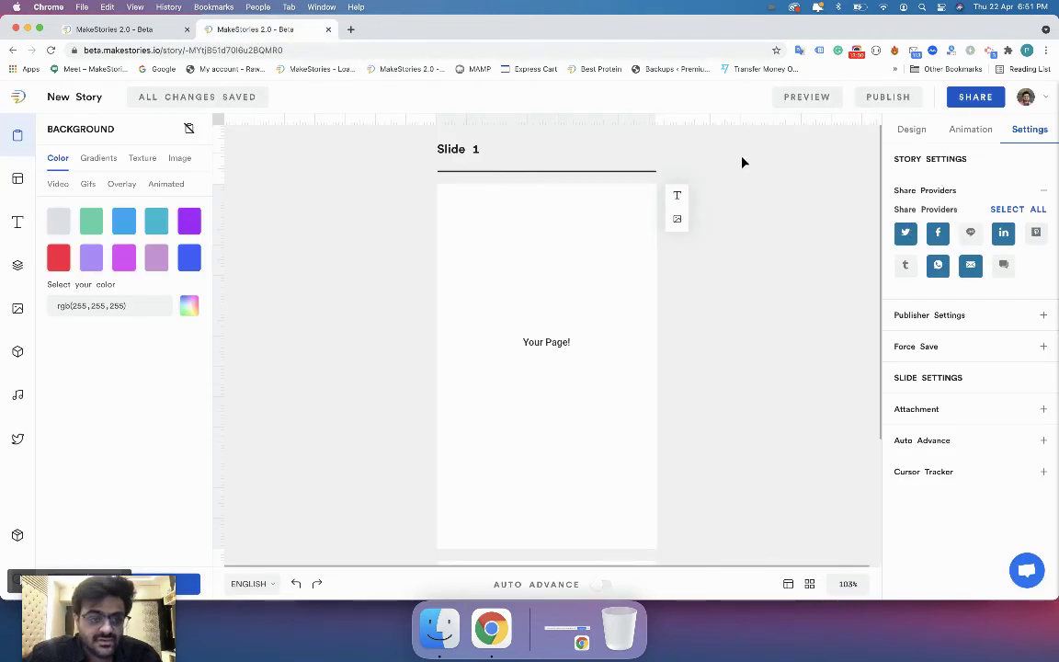
pyautogui.click(138, 30)
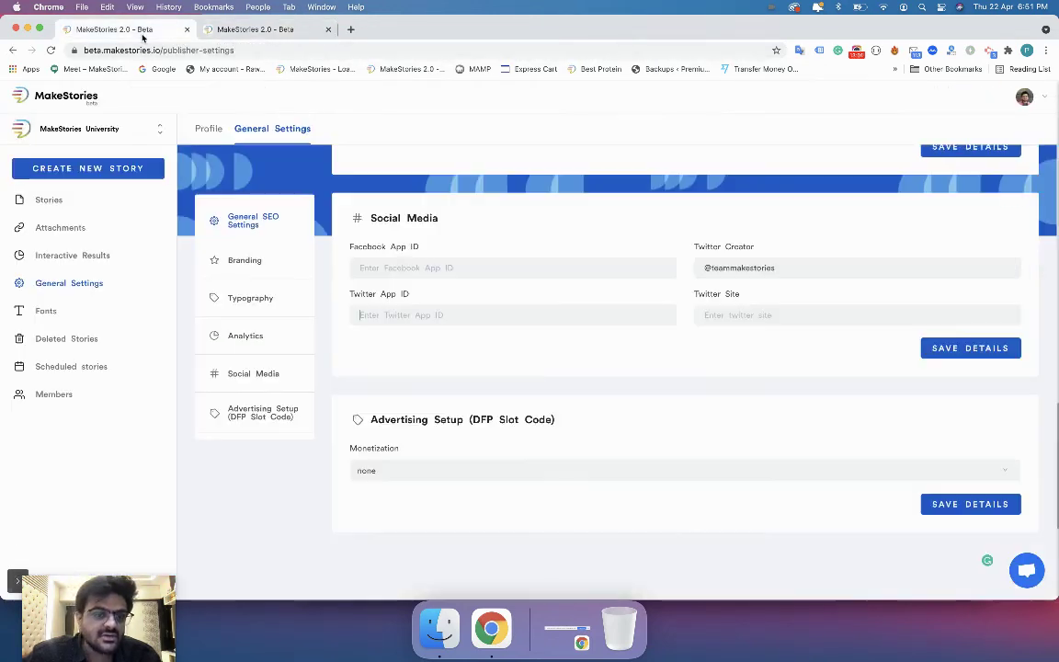
# Review the Facebook App ID, Twitter App ID and Twitter Creator handle fields.
pyautogui.click(380, 267)
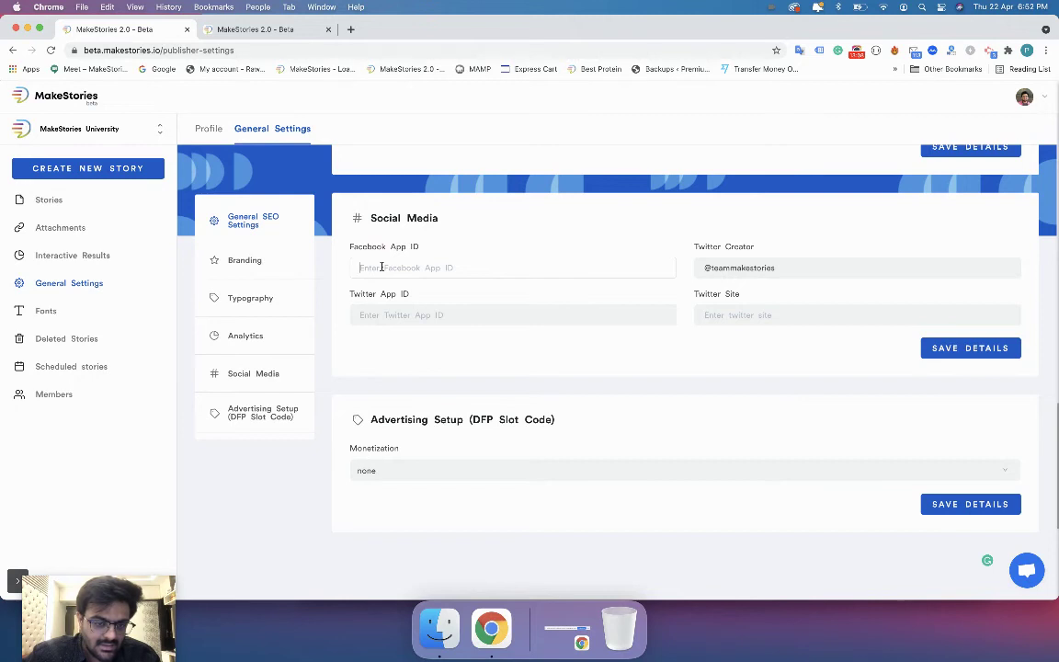
pyautogui.click(386, 314)
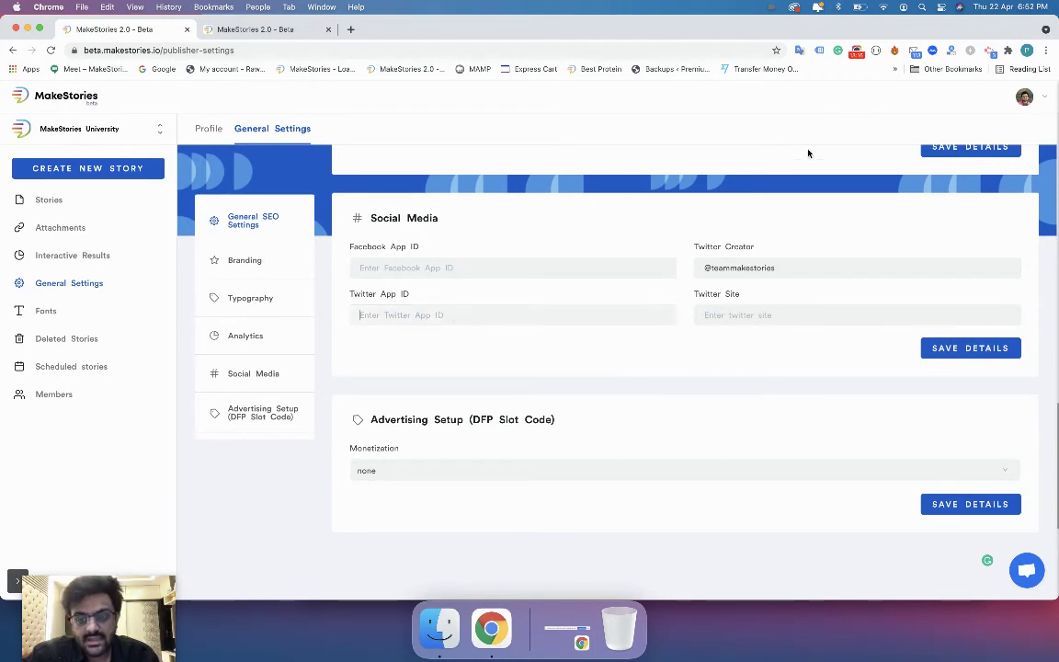
pyautogui.doubleClick(729, 267)
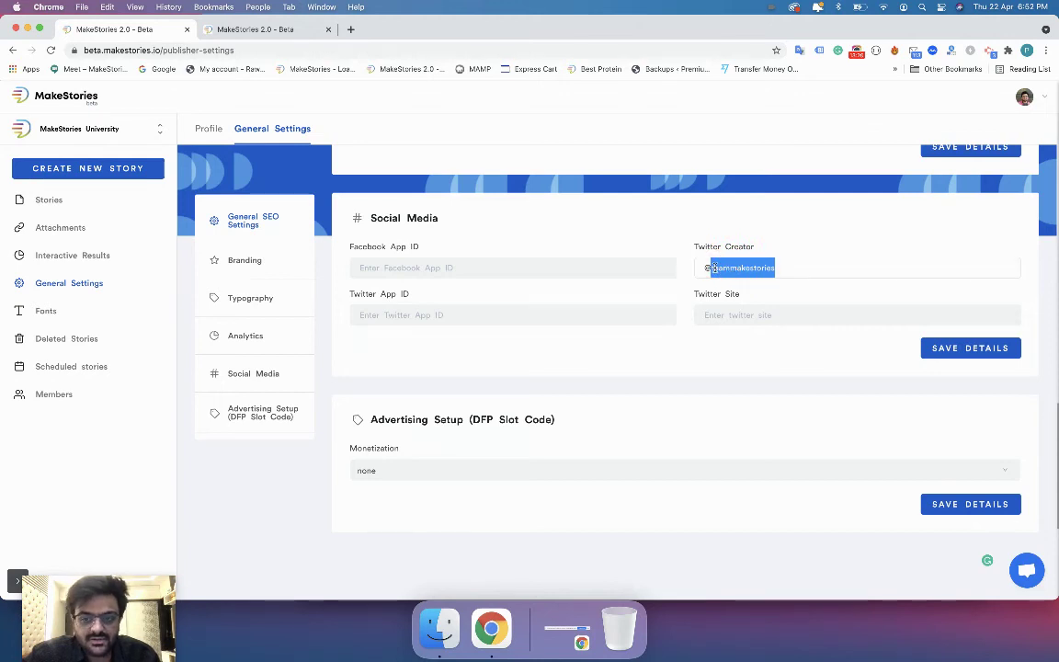
# Publish the story as a Web Story with Meta tags & SEO type set to Article.
pyautogui.click(275, 28)
pyautogui.click(869, 97)
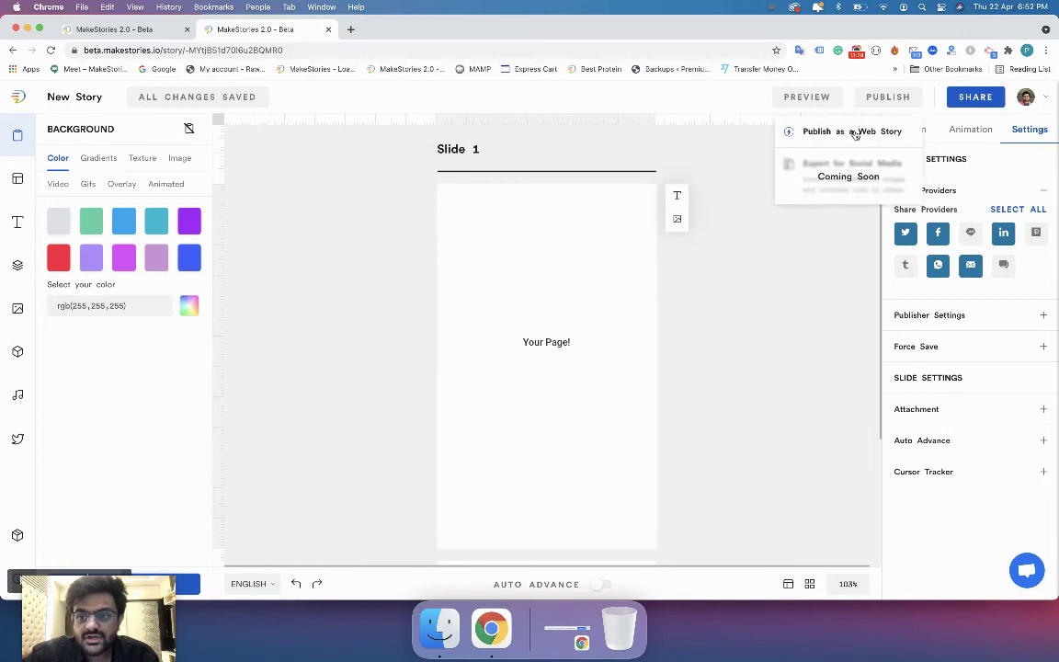
pyautogui.click(827, 131)
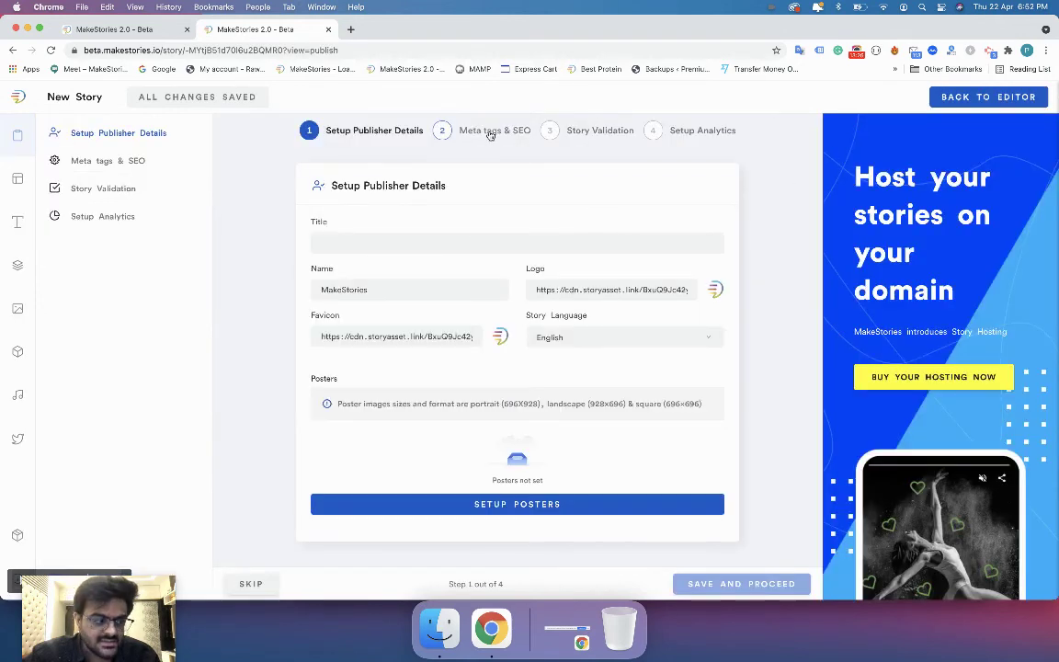
pyautogui.click(492, 133)
pyautogui.click(502, 245)
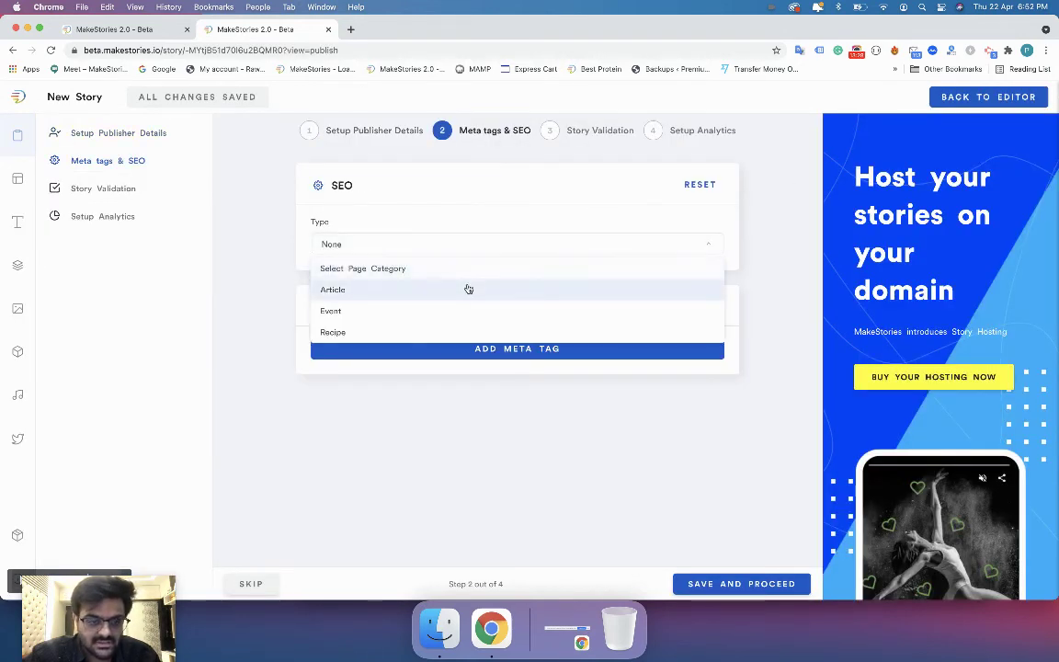
pyautogui.click(467, 288)
# Check the author Twitter handle, then scroll the publisher settings down to Advertising Setup.
pyautogui.scroll(-5, 484, 375)
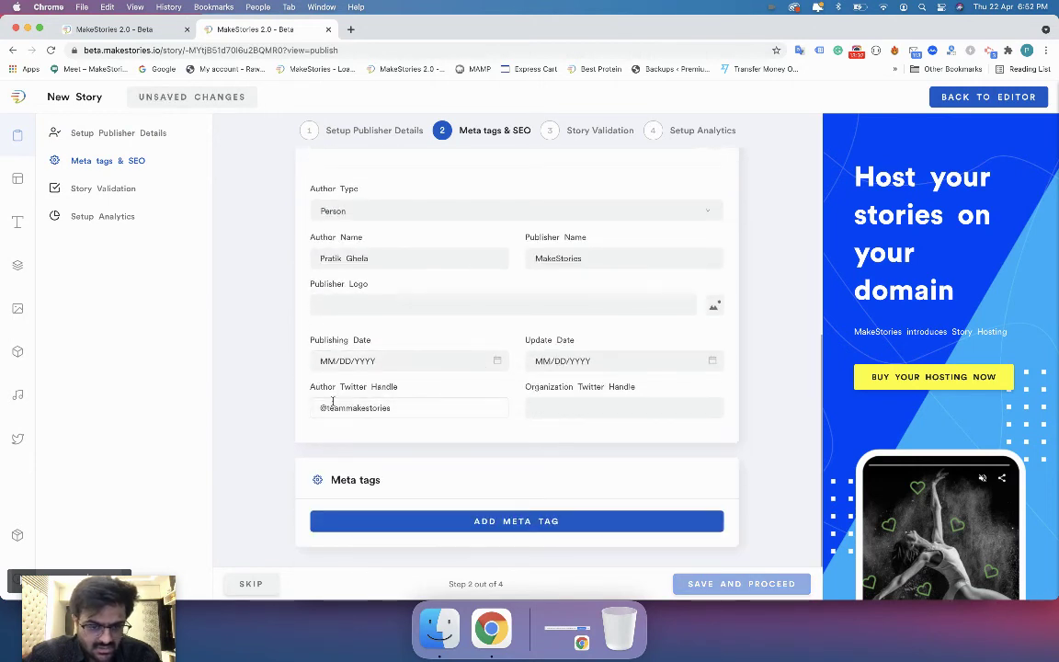
pyautogui.moveTo(331, 407); pyautogui.dragTo(403, 416)
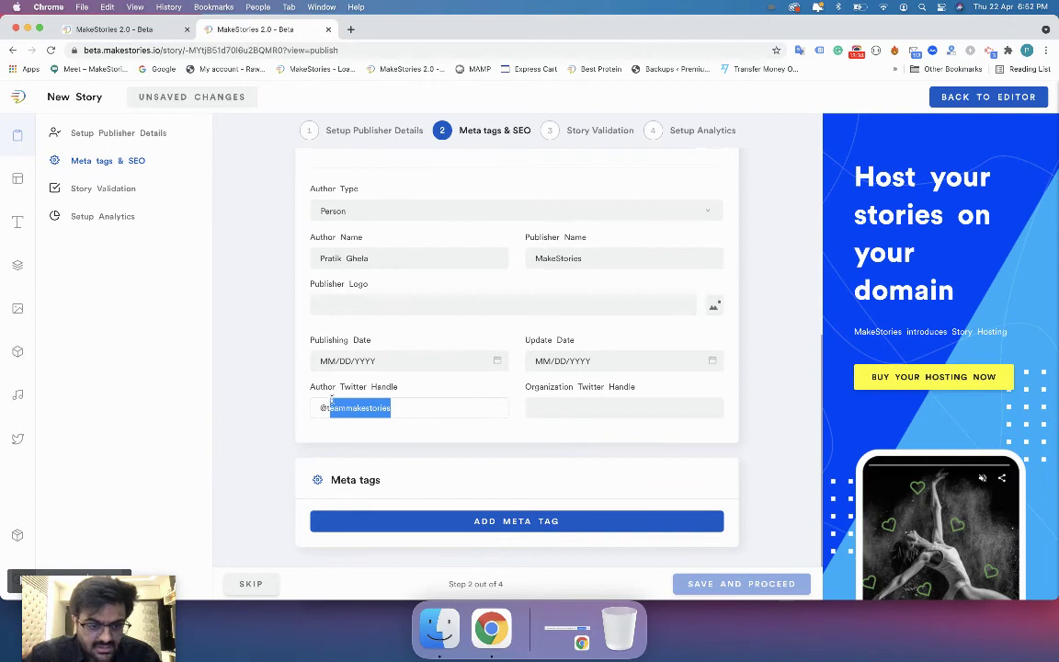
pyautogui.moveTo(324, 405); pyautogui.dragTo(402, 408)
pyautogui.click(146, 34)
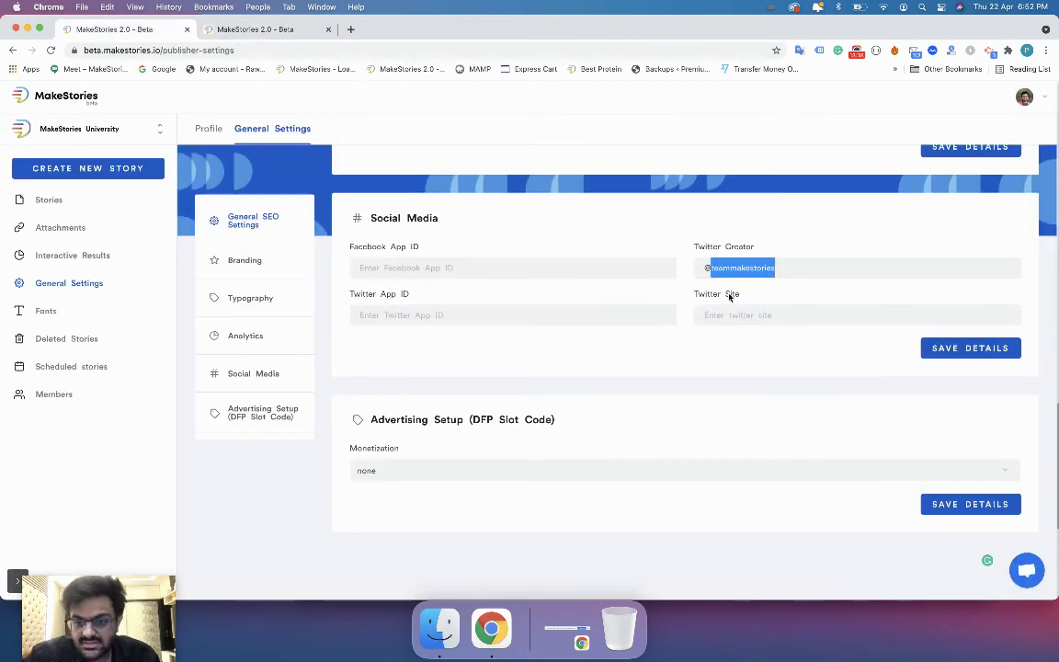
pyautogui.scroll(-4, 683, 357)
pyautogui.scroll(-2, 683, 357)
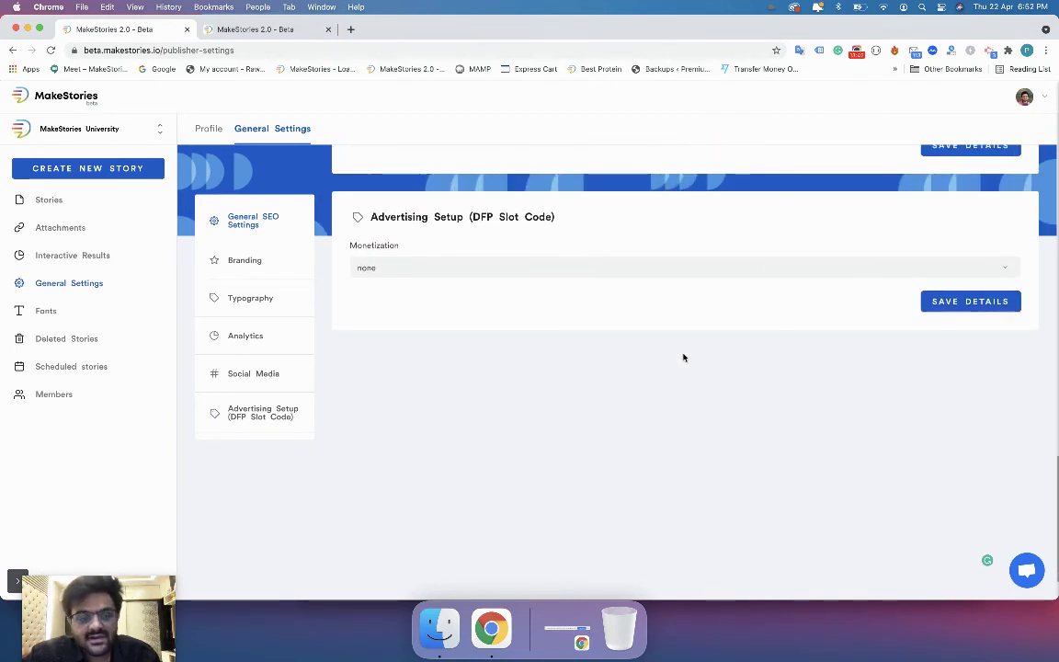
# Close the story editor tab and switch Advertising Setup monetization to Google AdSense.
pyautogui.click(267, 416)
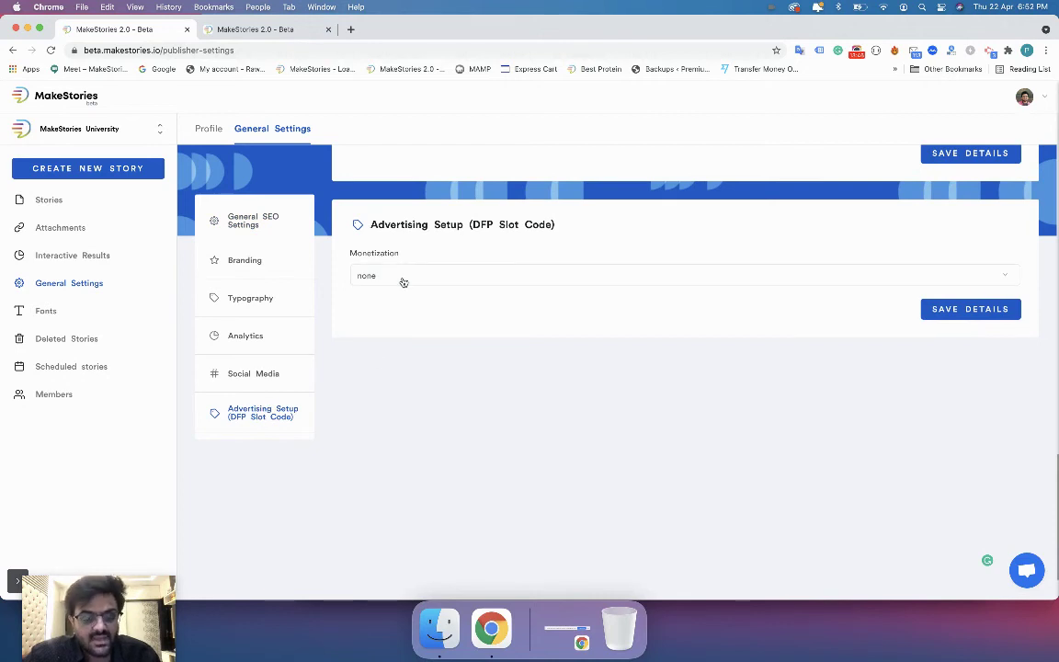
pyautogui.click(327, 30)
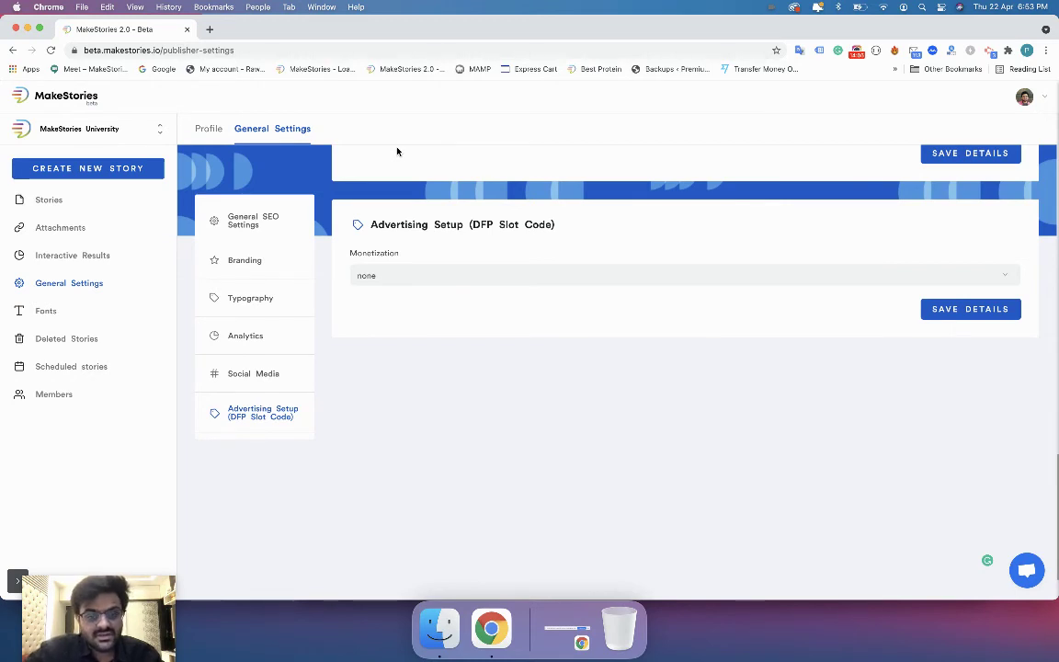
pyautogui.click(399, 284)
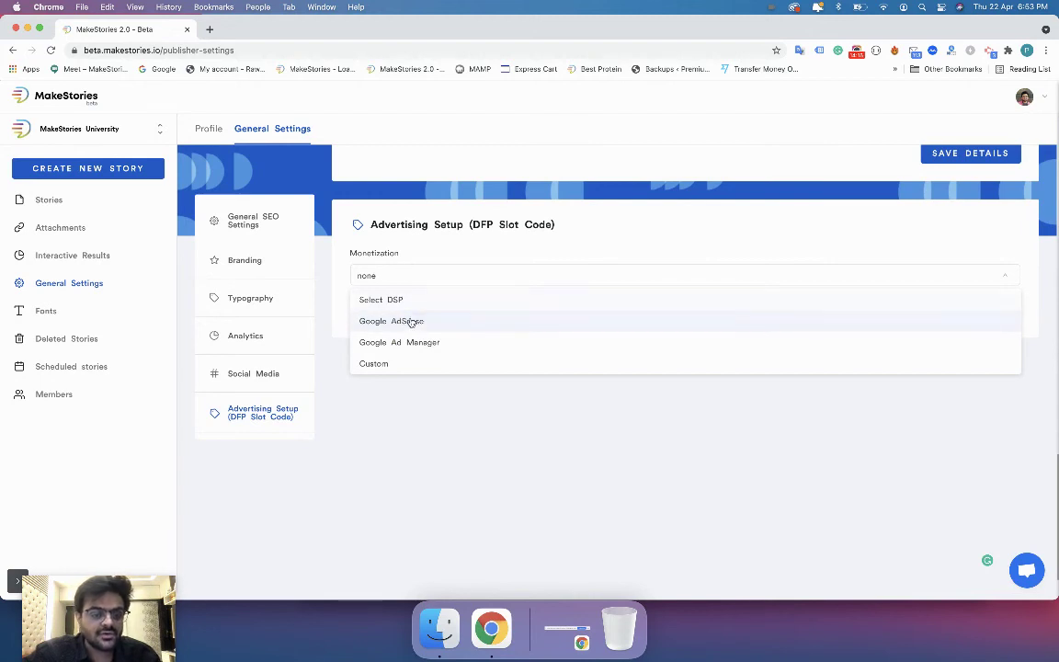
pyautogui.click(411, 323)
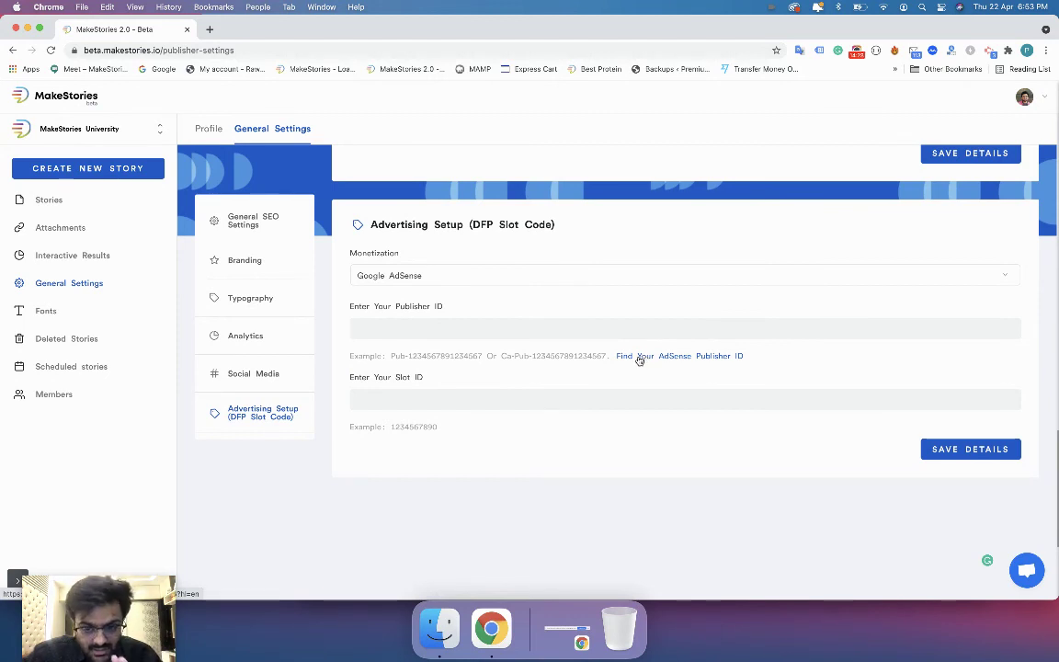
# Open the 'Find Your AdSense Publisher ID' help article and read through it.
pyautogui.click(638, 357)
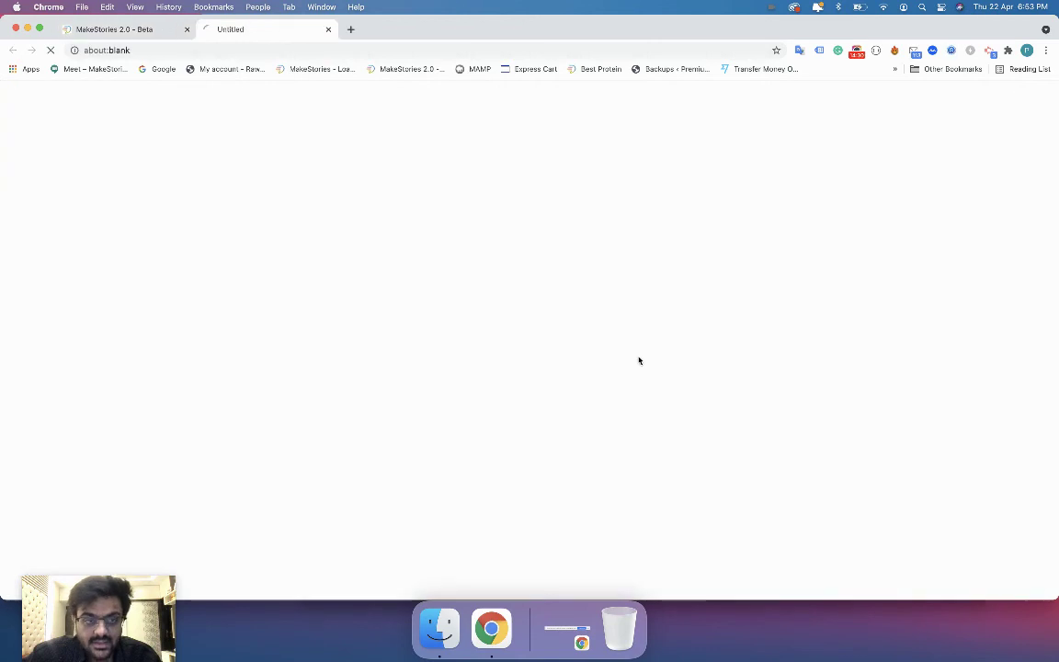
pyautogui.scroll(-5, 286, 272)
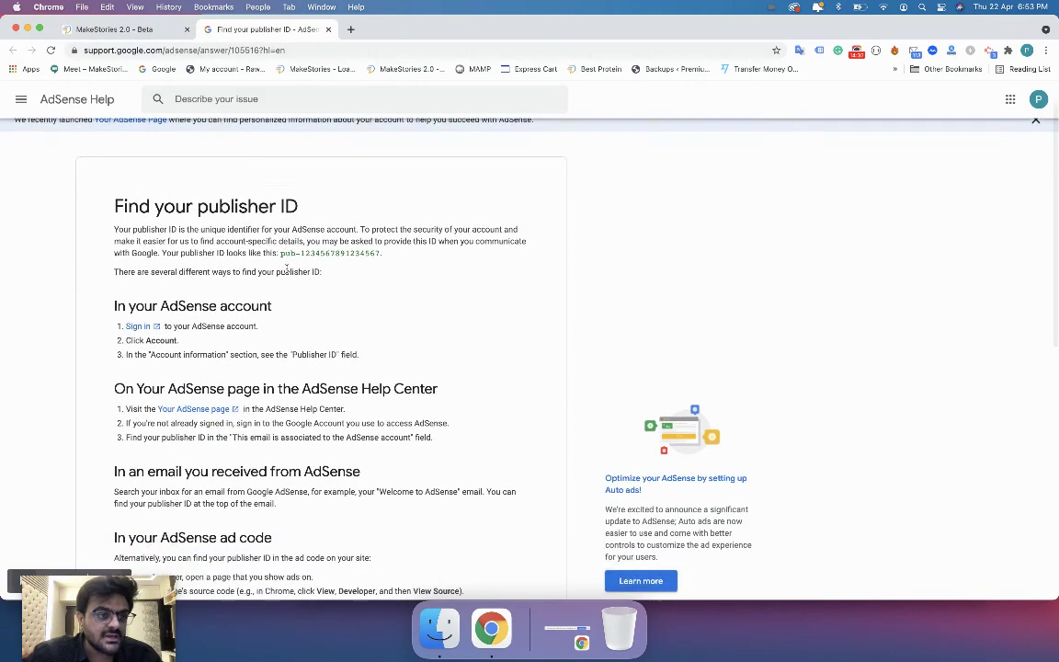
pyautogui.scroll(-2, 287, 272)
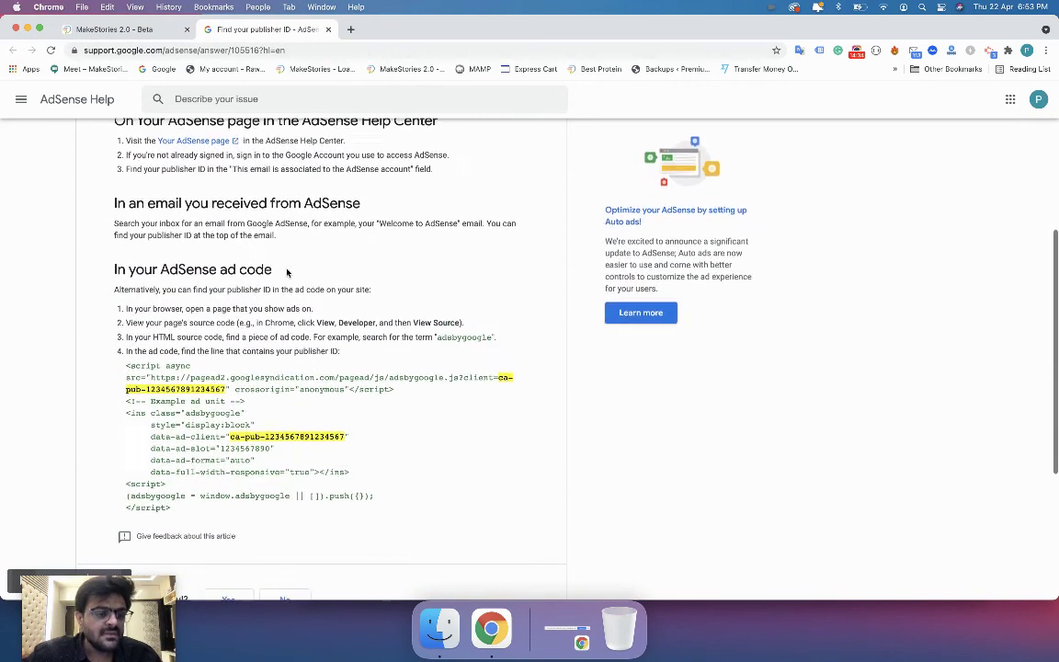
pyautogui.scroll(5, 287, 272)
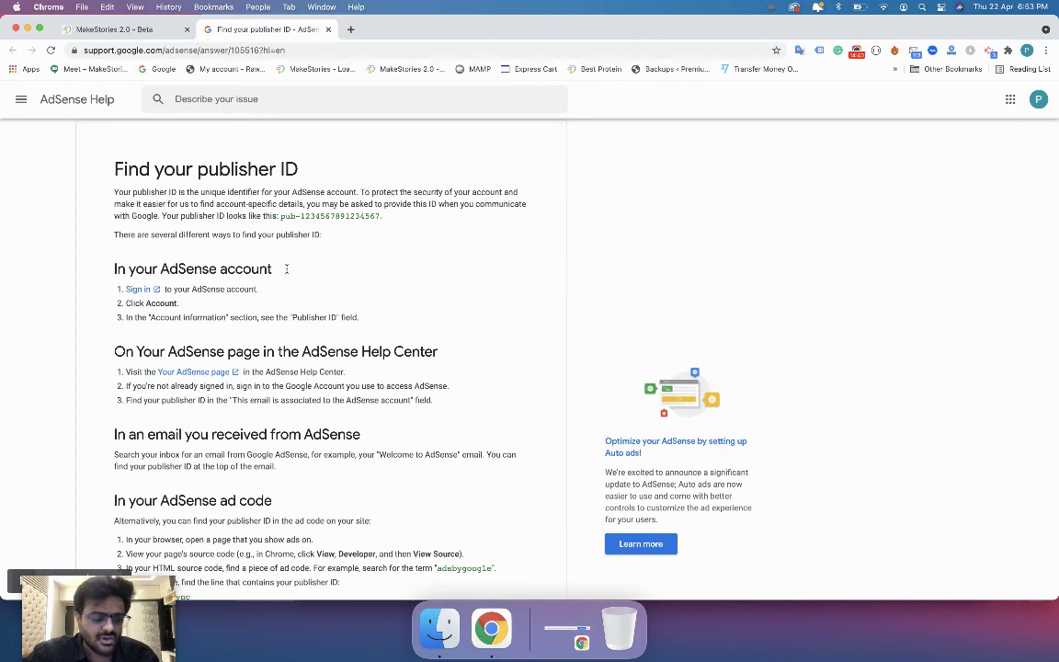
pyautogui.scroll(-3, 287, 269)
pyautogui.scroll(-2, 287, 269)
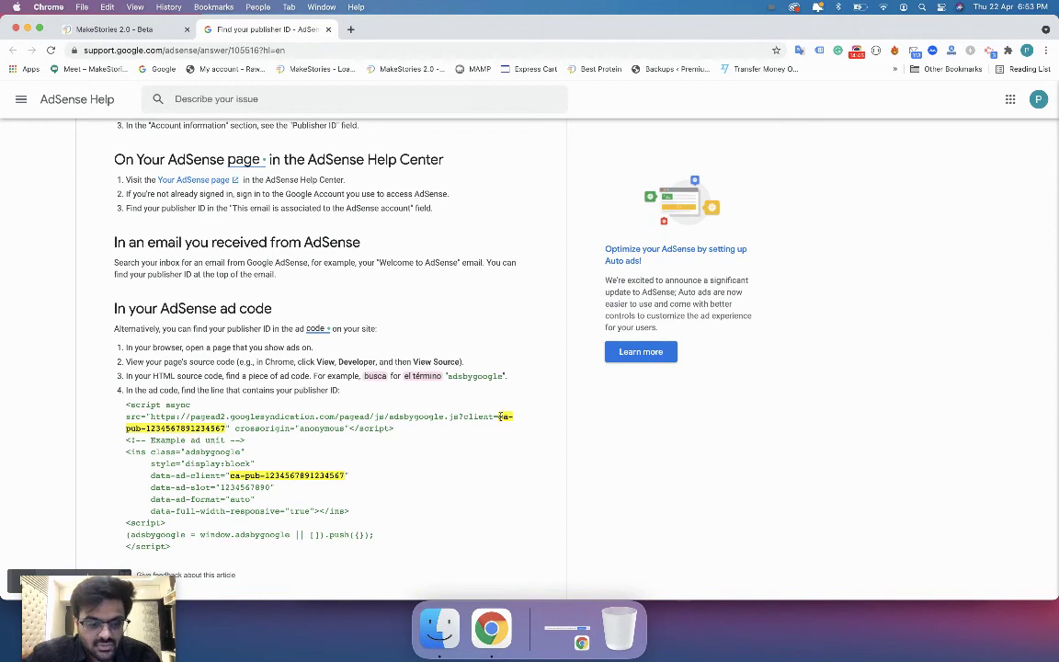
# Compare the empty Publisher ID and Slot ID fields with the article's ad code example.
pyautogui.click(85, 29)
pyautogui.click(395, 327)
pyautogui.click(402, 401)
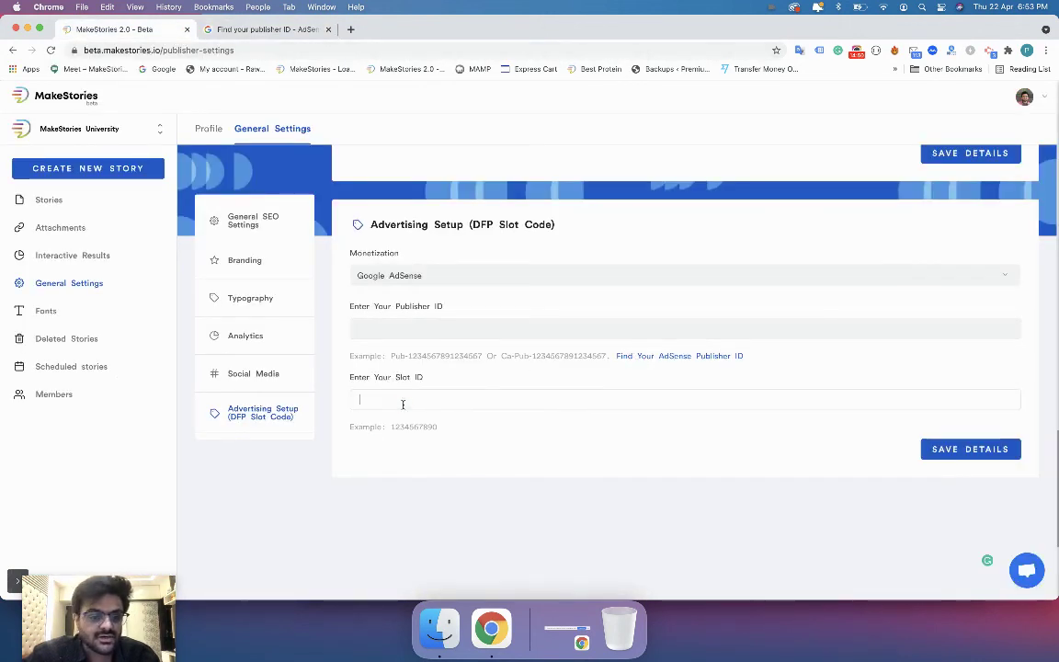
pyautogui.click(265, 30)
pyautogui.scroll(-1, 268, 260)
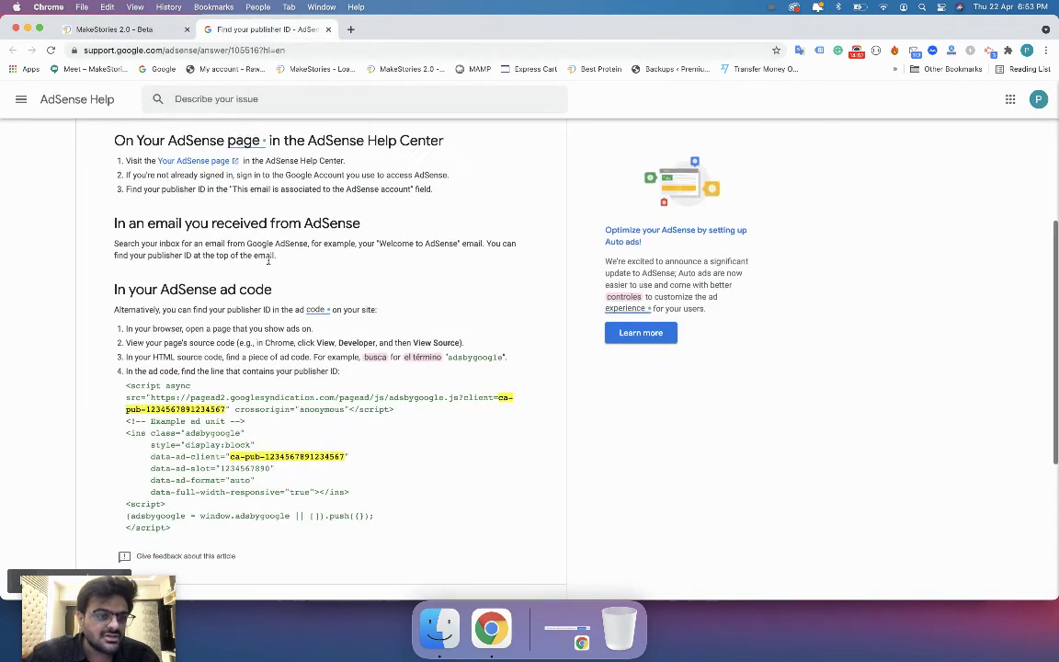
pyautogui.scroll(-5, 268, 260)
# Try Google Ad Manager as the monetization provider and inspect its Slot ID field.
pyautogui.click(111, 28)
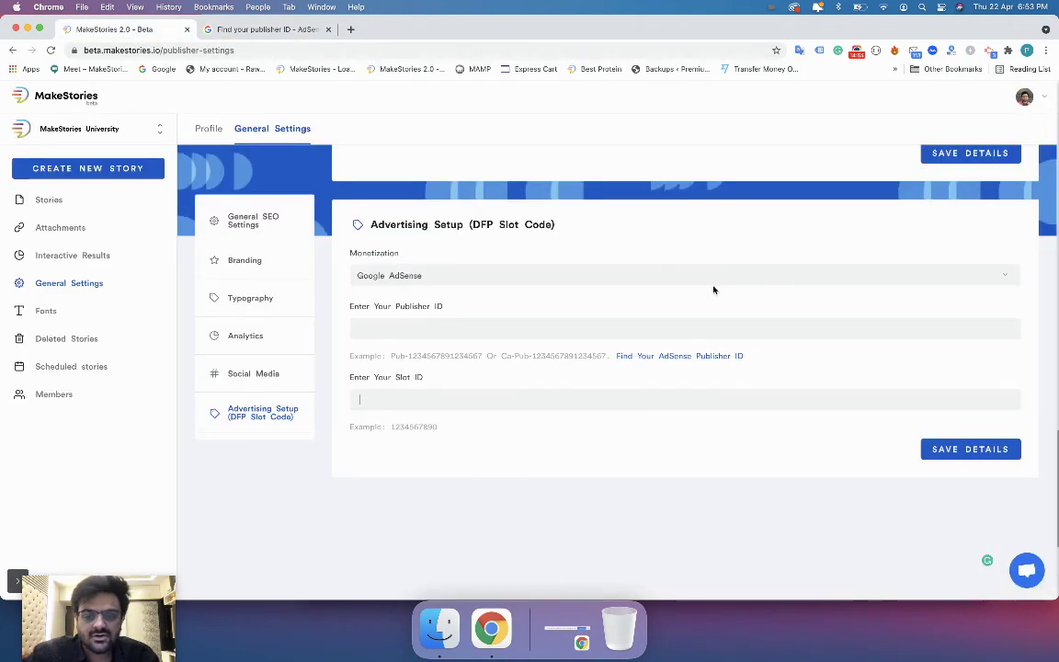
pyautogui.click(532, 276)
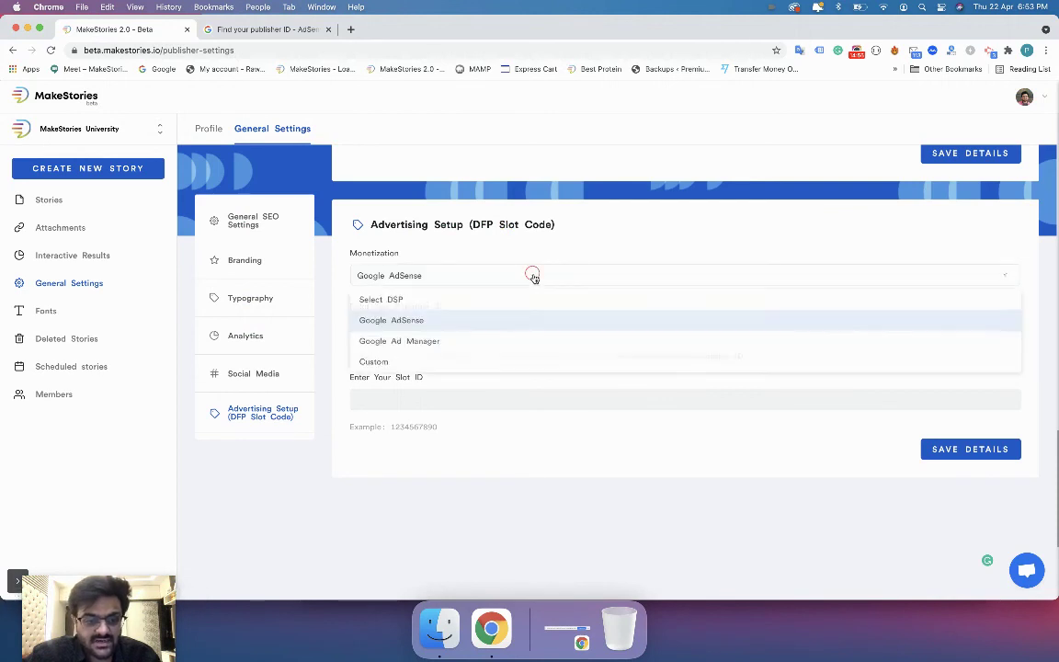
pyautogui.click(498, 338)
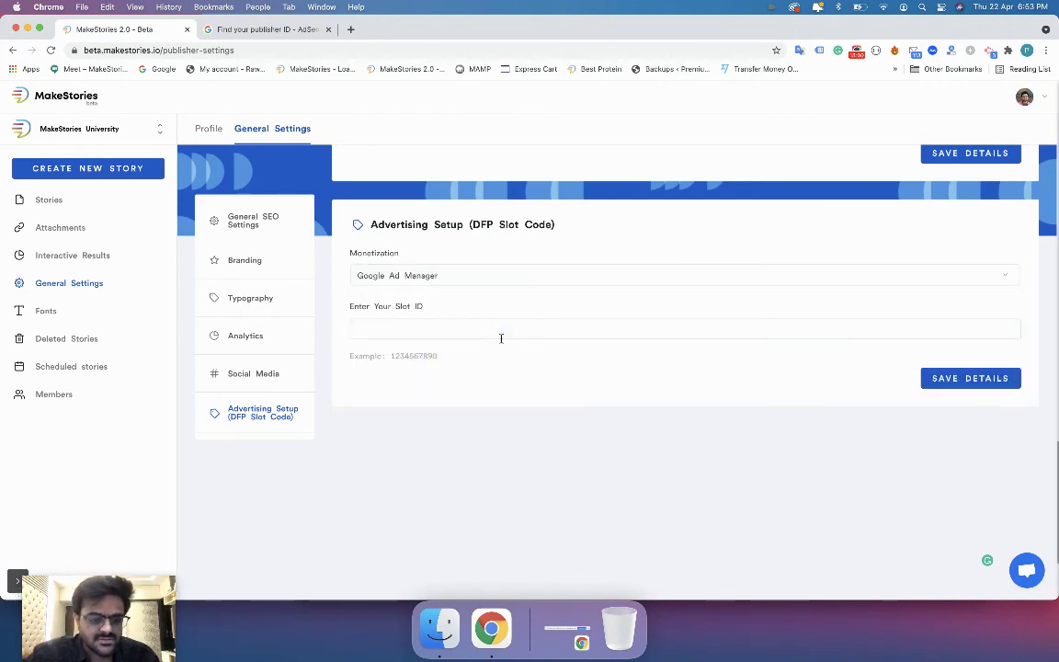
pyautogui.click(418, 327)
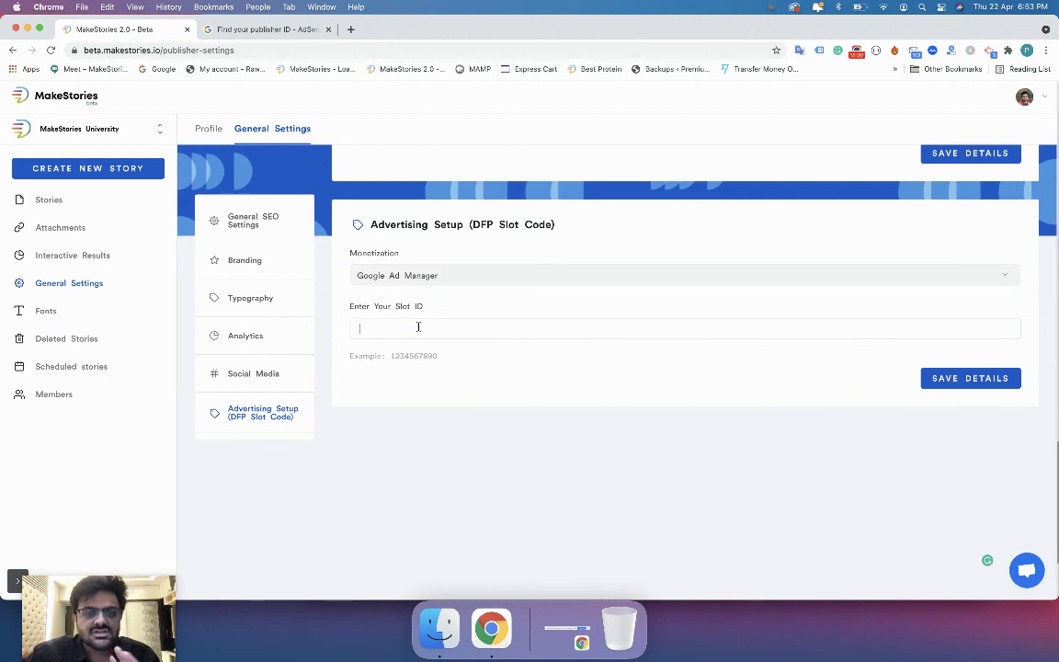
# Try the Custom advertising script option, then reset monetization to Select DSP.
pyautogui.click(430, 275)
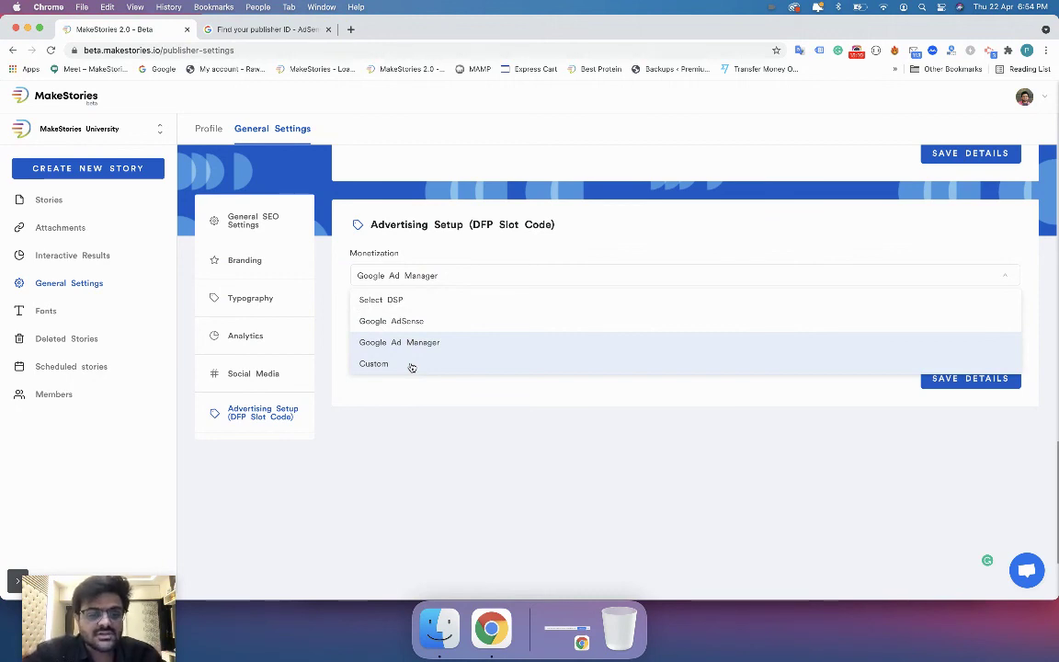
pyautogui.click(411, 365)
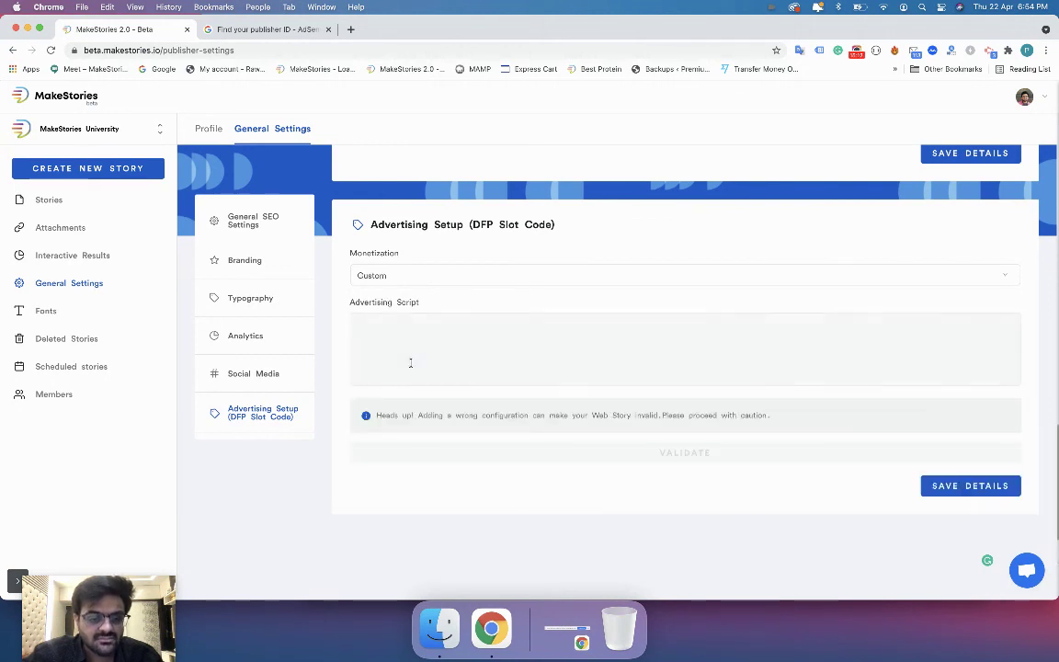
pyautogui.click(417, 372)
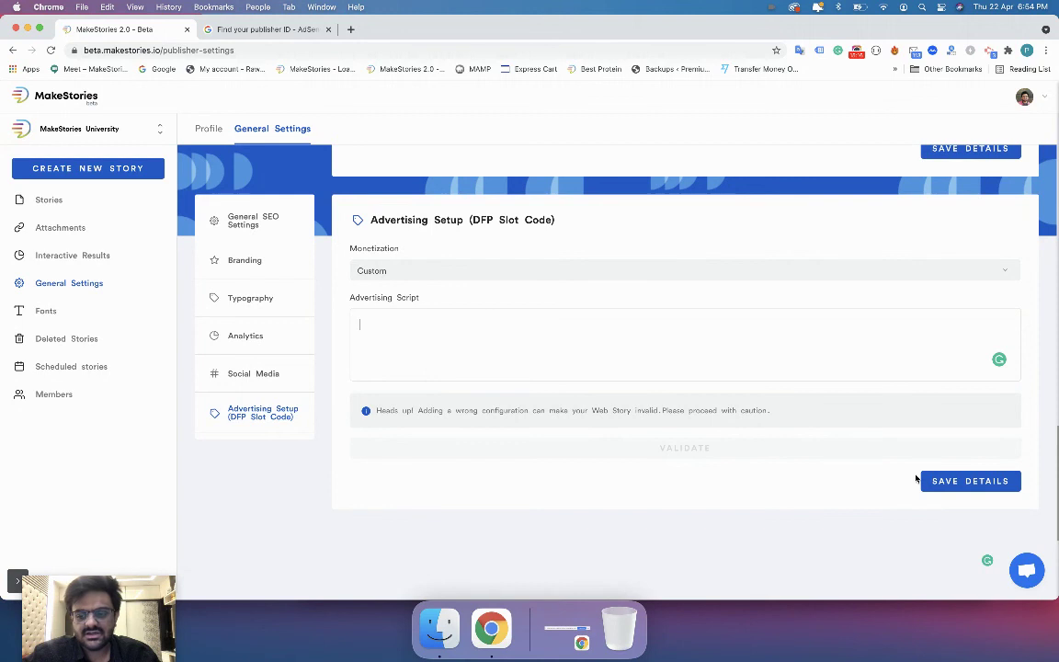
pyautogui.click(806, 276)
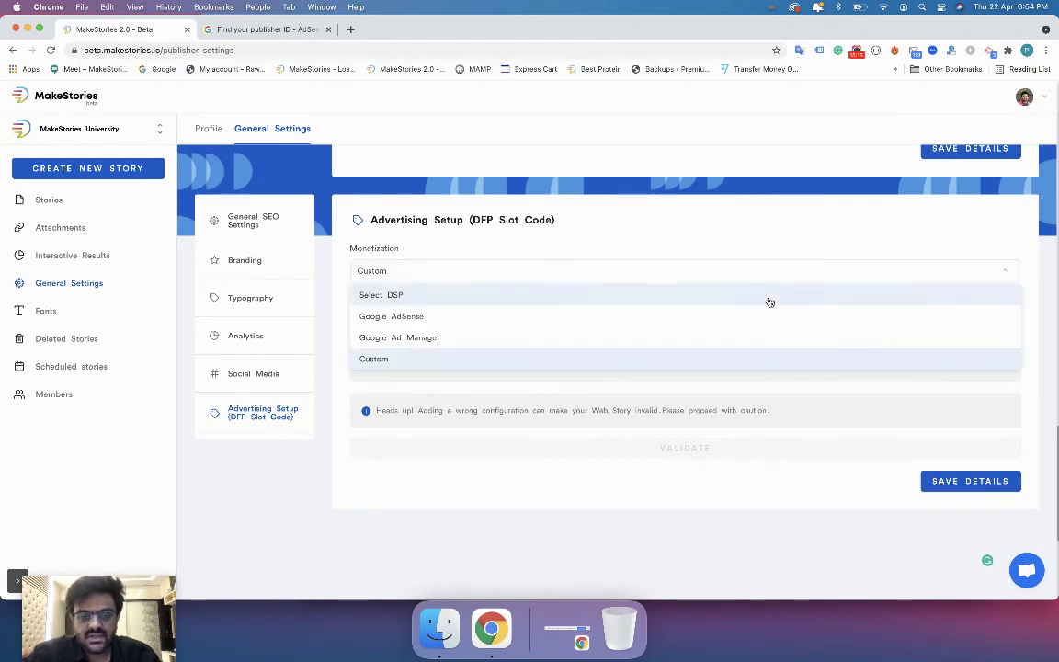
pyautogui.click(767, 295)
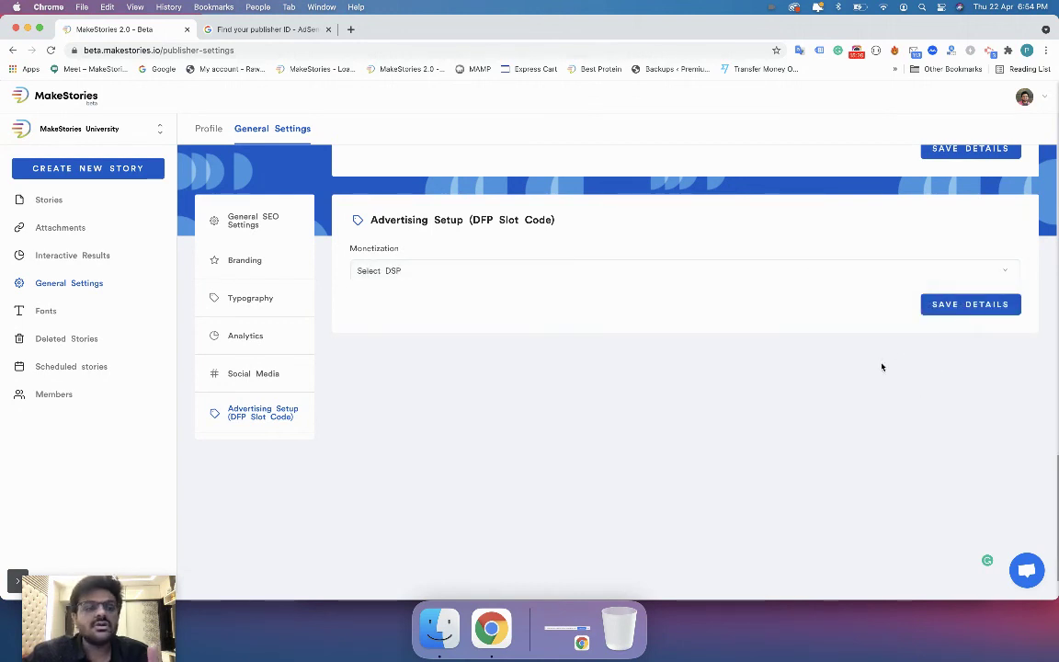
# Reapply the profile picture from the media library on the Profile page.
pyautogui.click(210, 129)
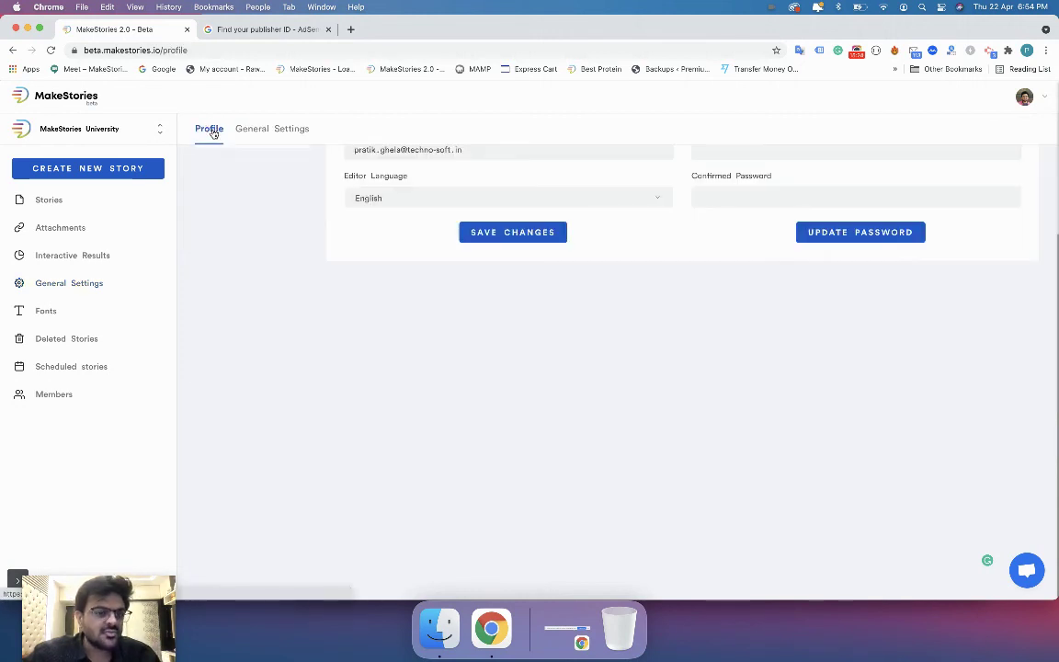
pyautogui.scroll(3, 428, 220)
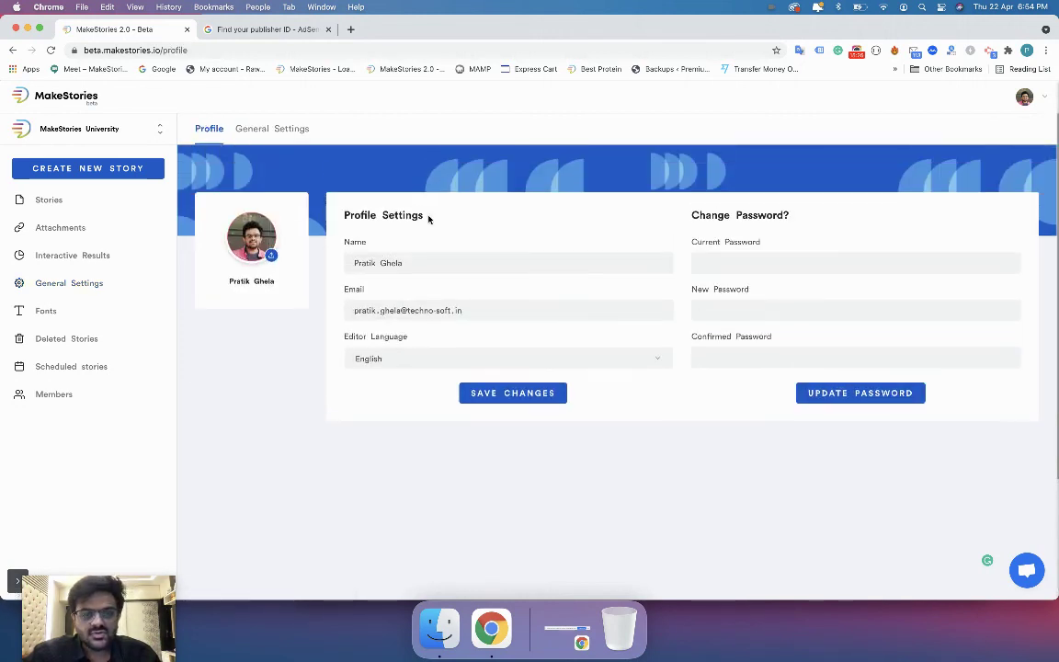
pyautogui.click(256, 244)
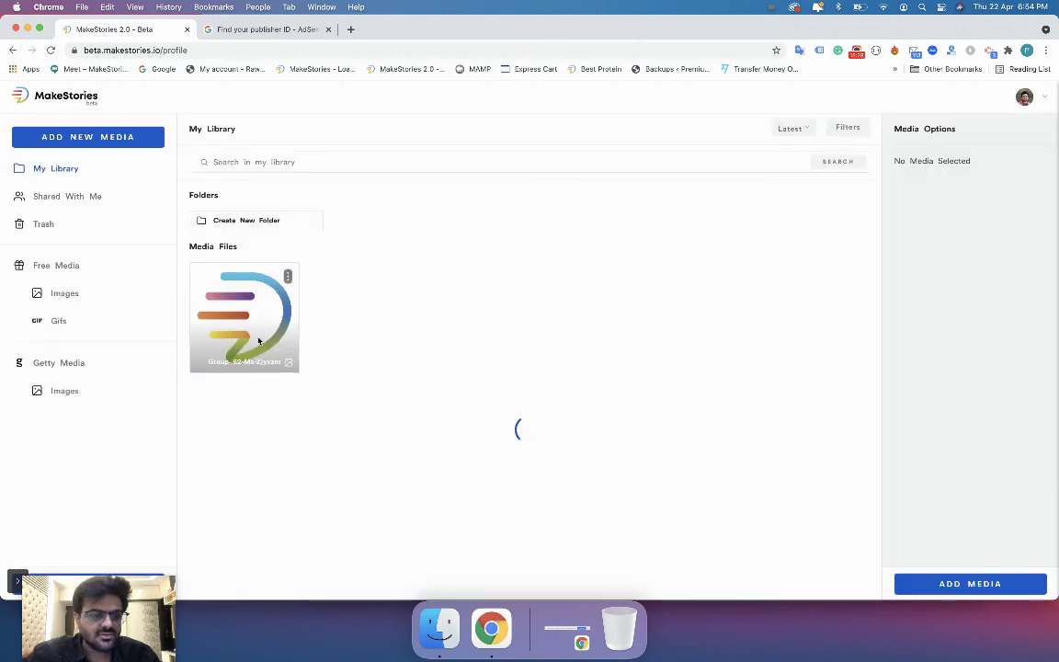
pyautogui.click(947, 579)
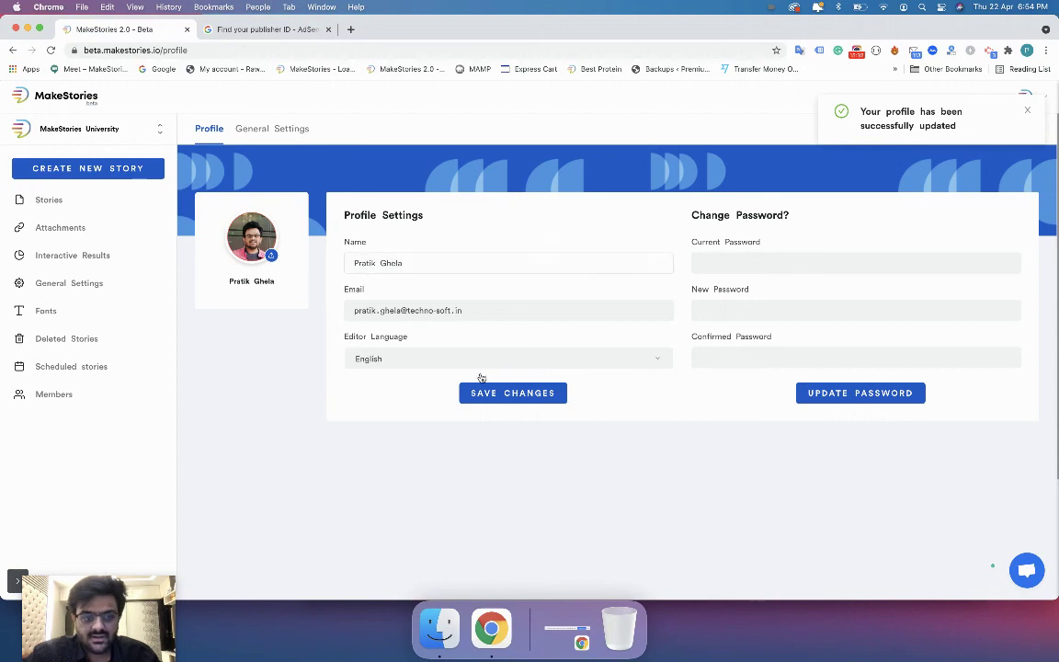
# Check the Name and email fields after the profile-updated notice.
pyautogui.tripleClick(393, 259)
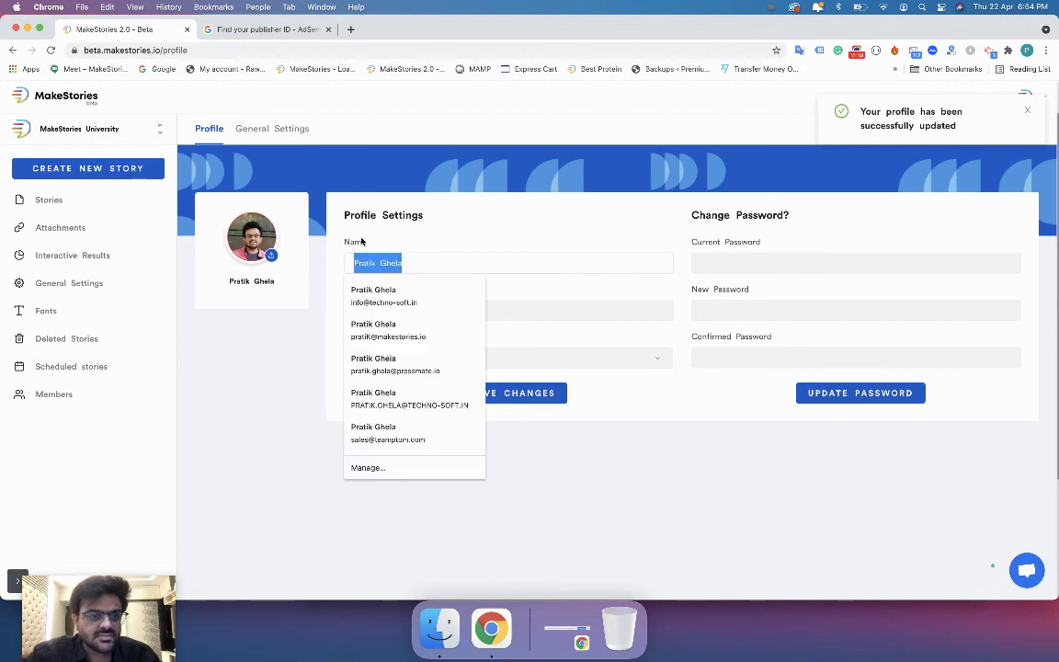
pyautogui.click(362, 240)
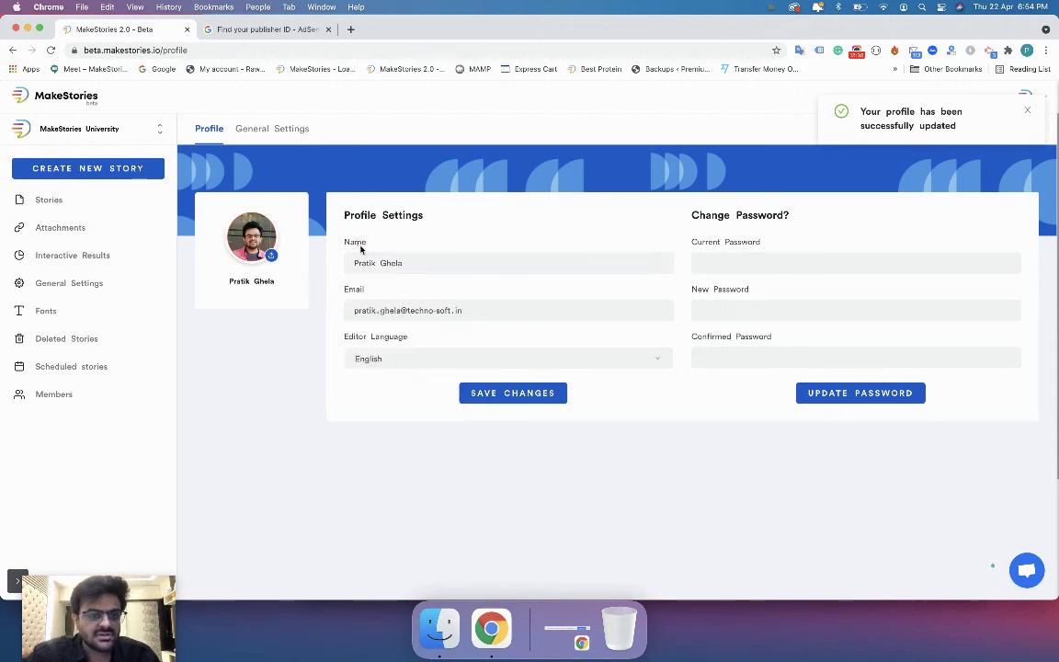
pyautogui.click(1026, 110)
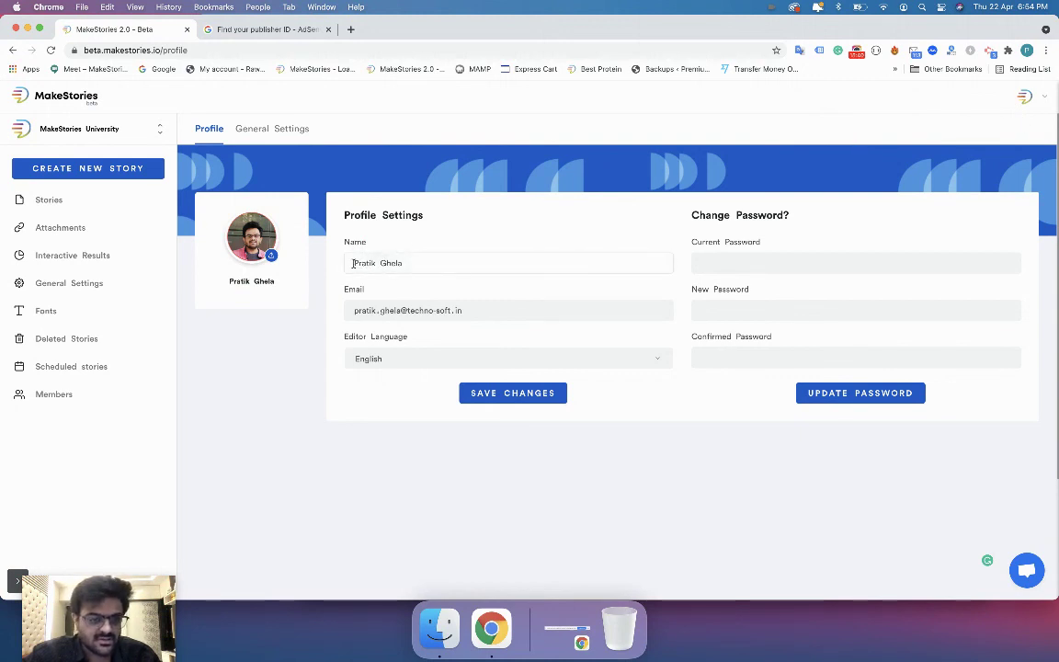
pyautogui.tripleClick(400, 264)
pyautogui.click(398, 247)
pyautogui.doubleClick(403, 310)
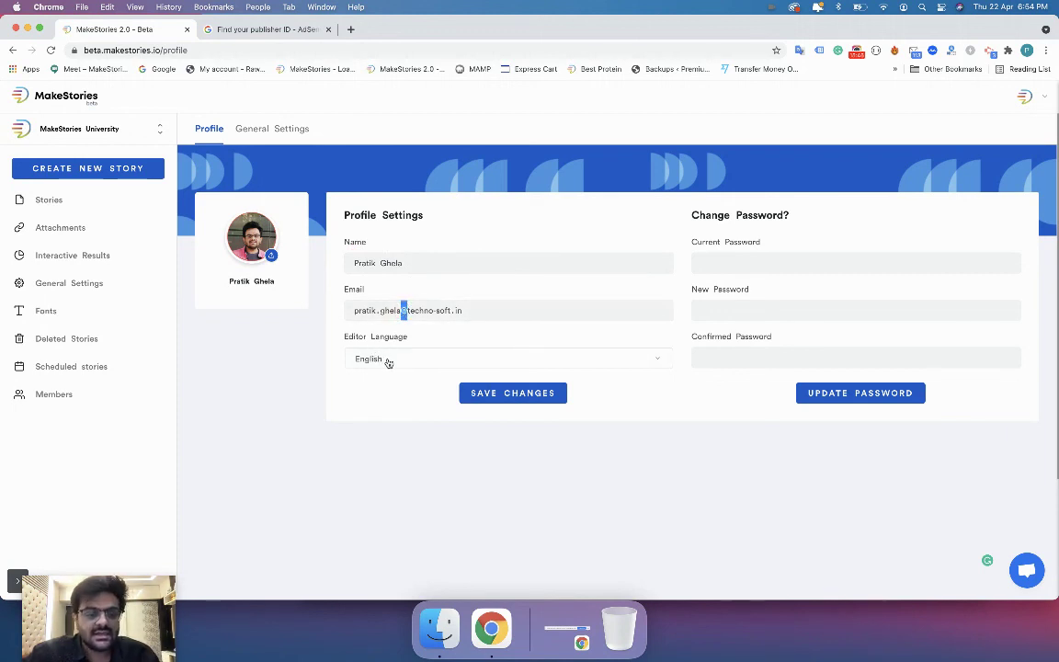
# Keep English as the editor language, save the profile changes and reload.
pyautogui.click(388, 360)
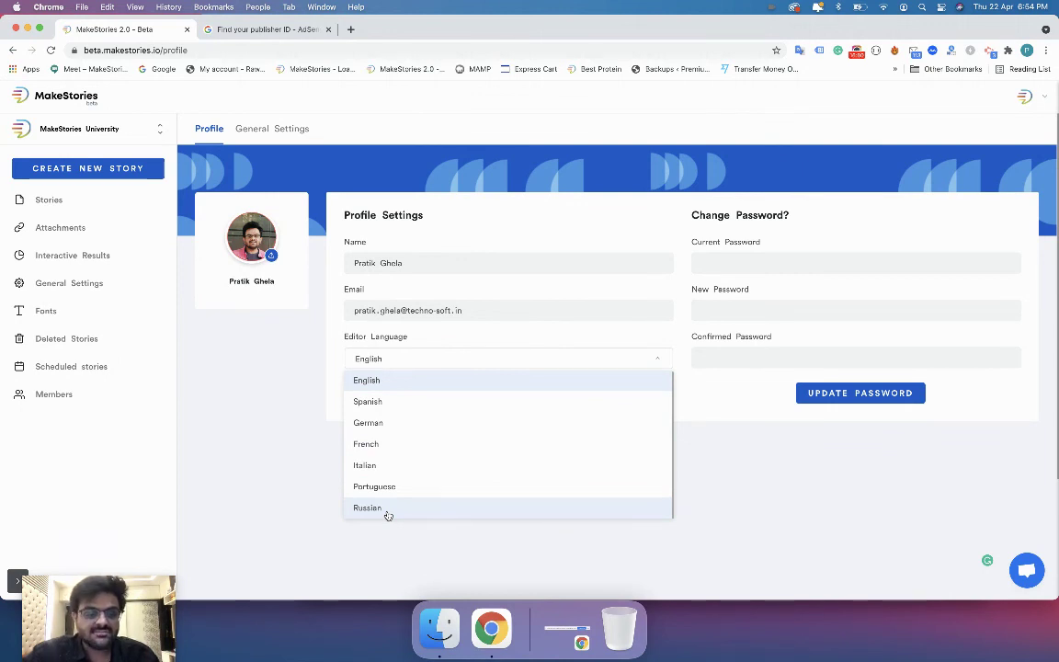
pyautogui.click(314, 480)
pyautogui.click(701, 262)
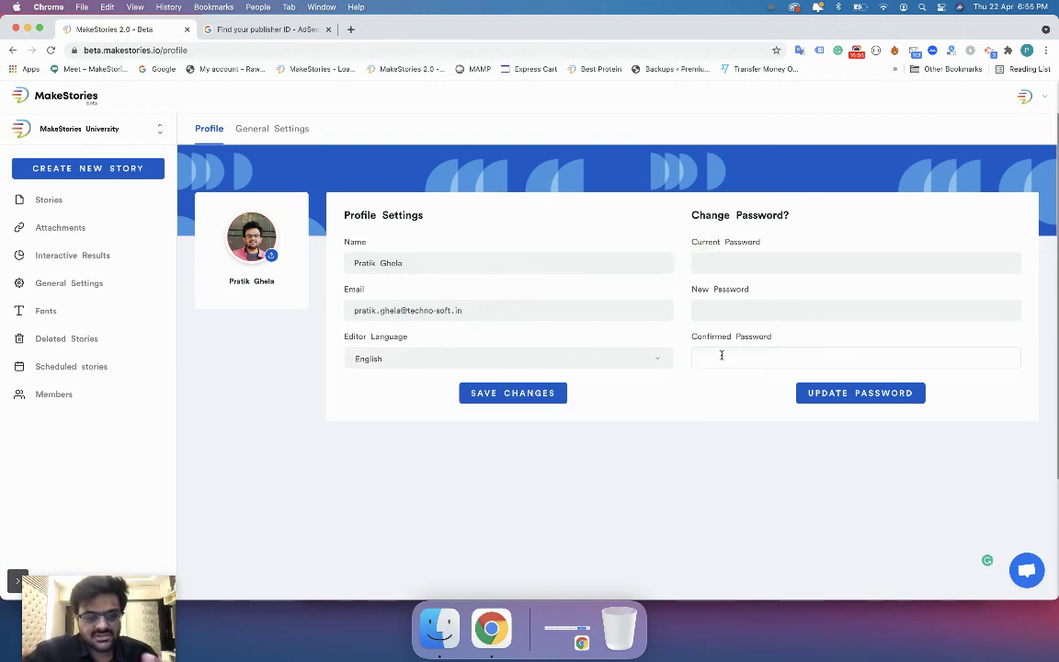
pyautogui.click(547, 399)
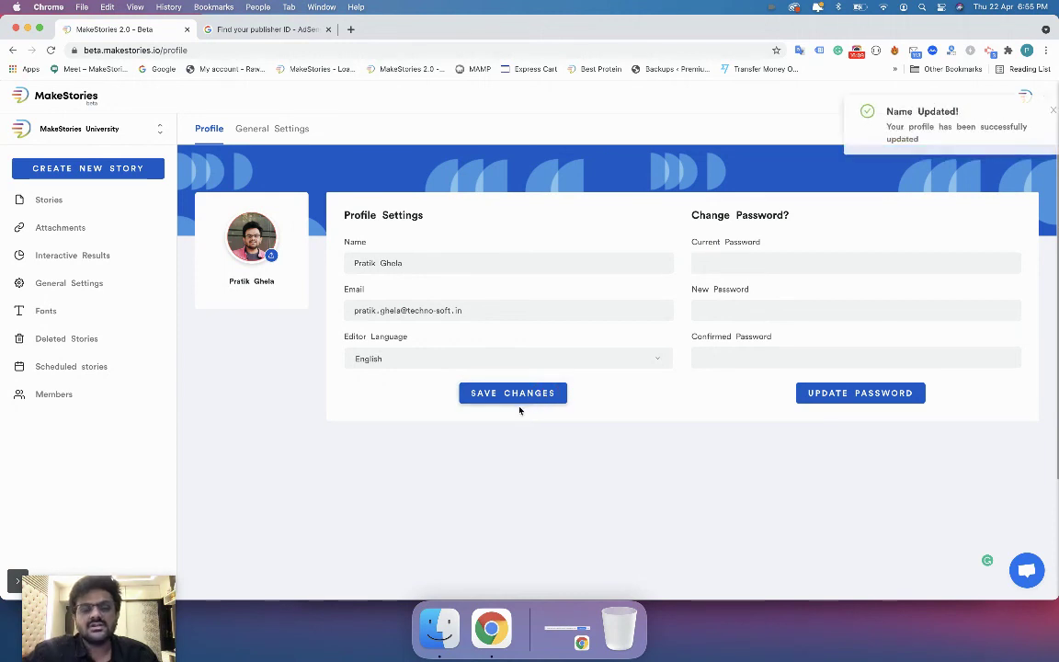
pyautogui.click(50, 50)
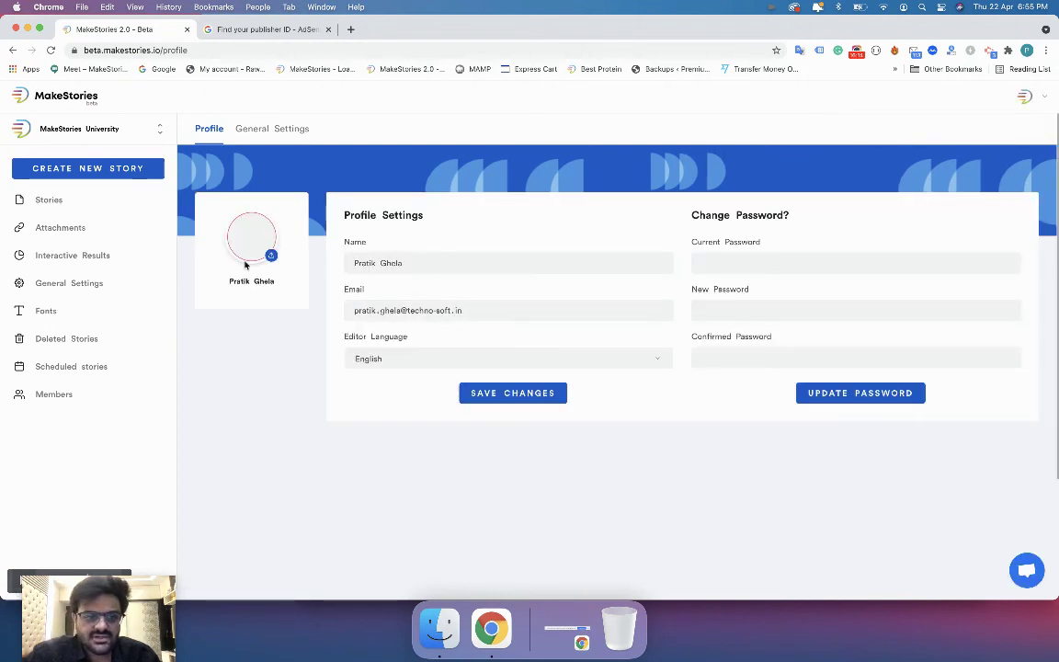
# Use the account menu to return to General Settings and its General SEO Settings.
pyautogui.click(1023, 95)
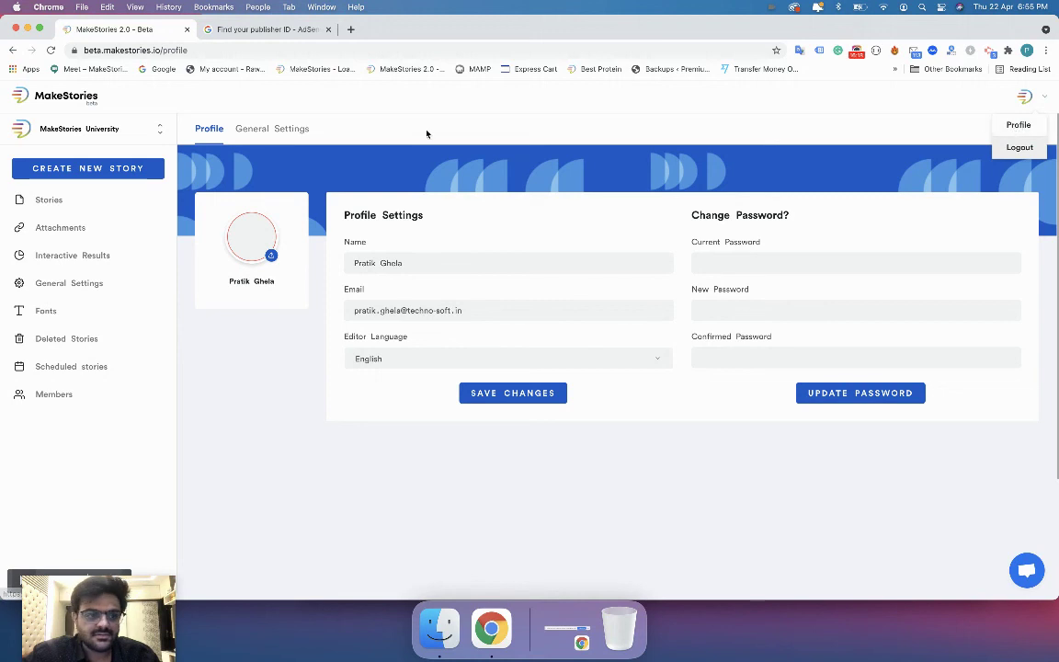
pyautogui.click(253, 134)
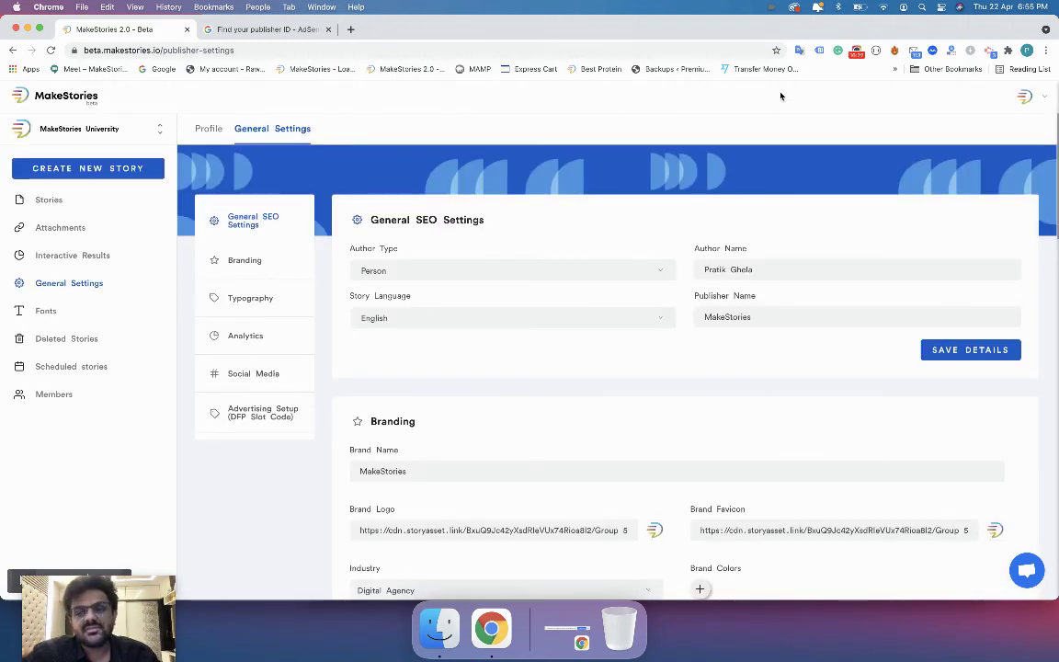
pyautogui.click(855, 53)
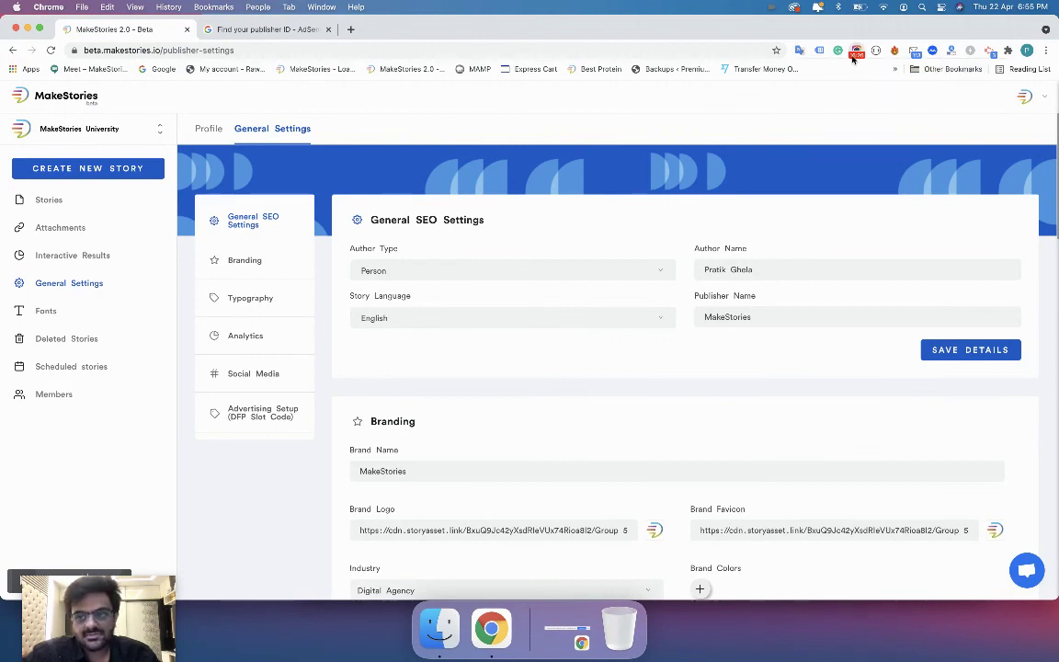